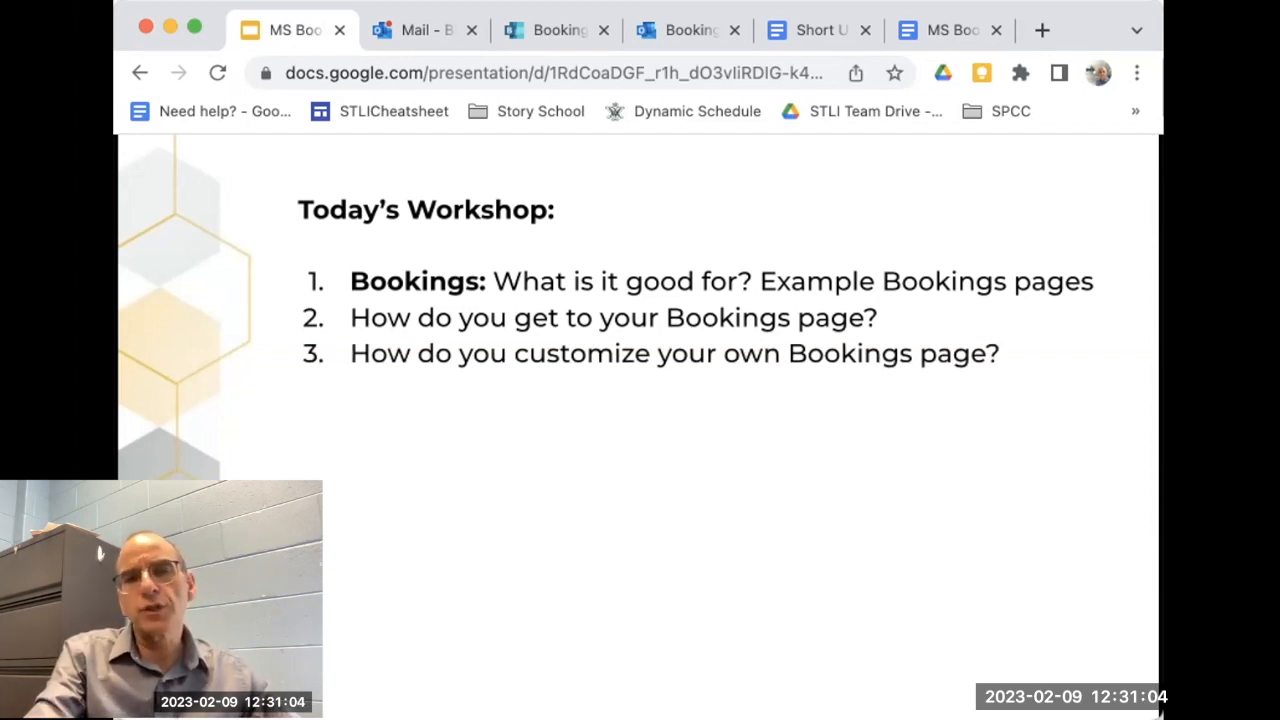
Step: Reveal the Today's Workshop agenda items one by one, through to creating a shared Bookings page
{"action": "key", "text": "Right"}
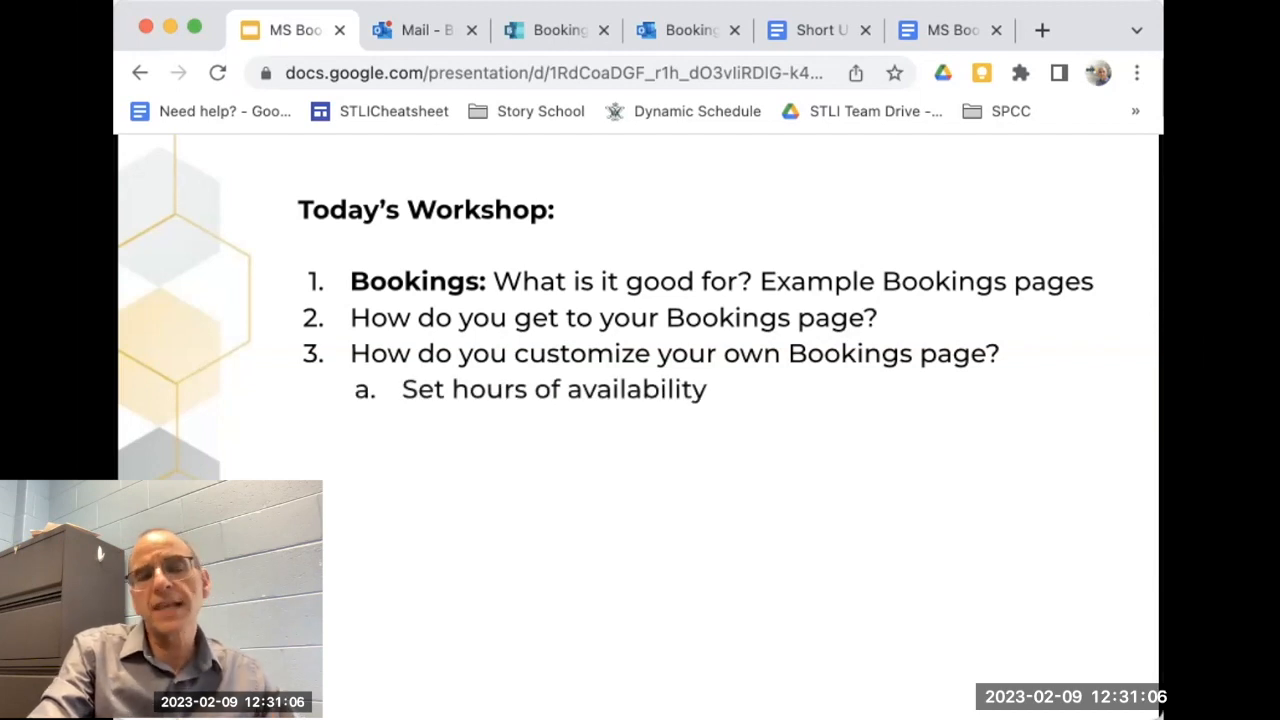
{"action": "key", "text": "Right"}
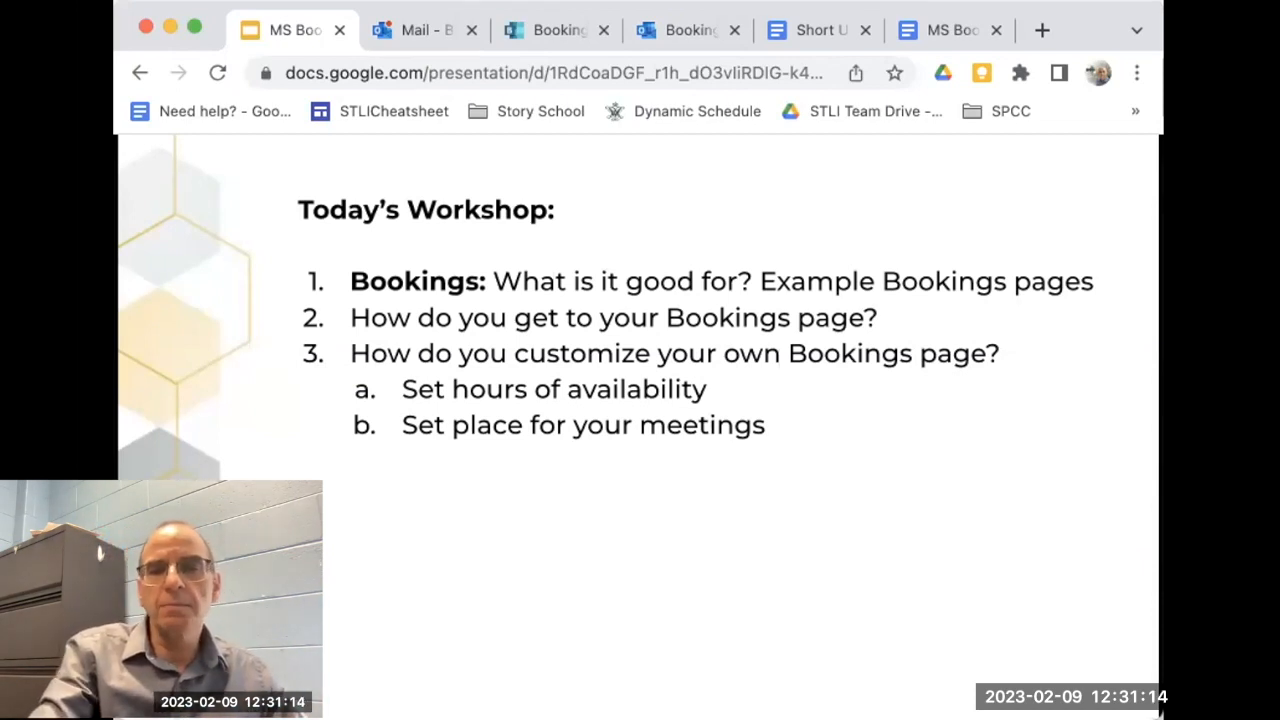
{"action": "key", "text": "Right"}
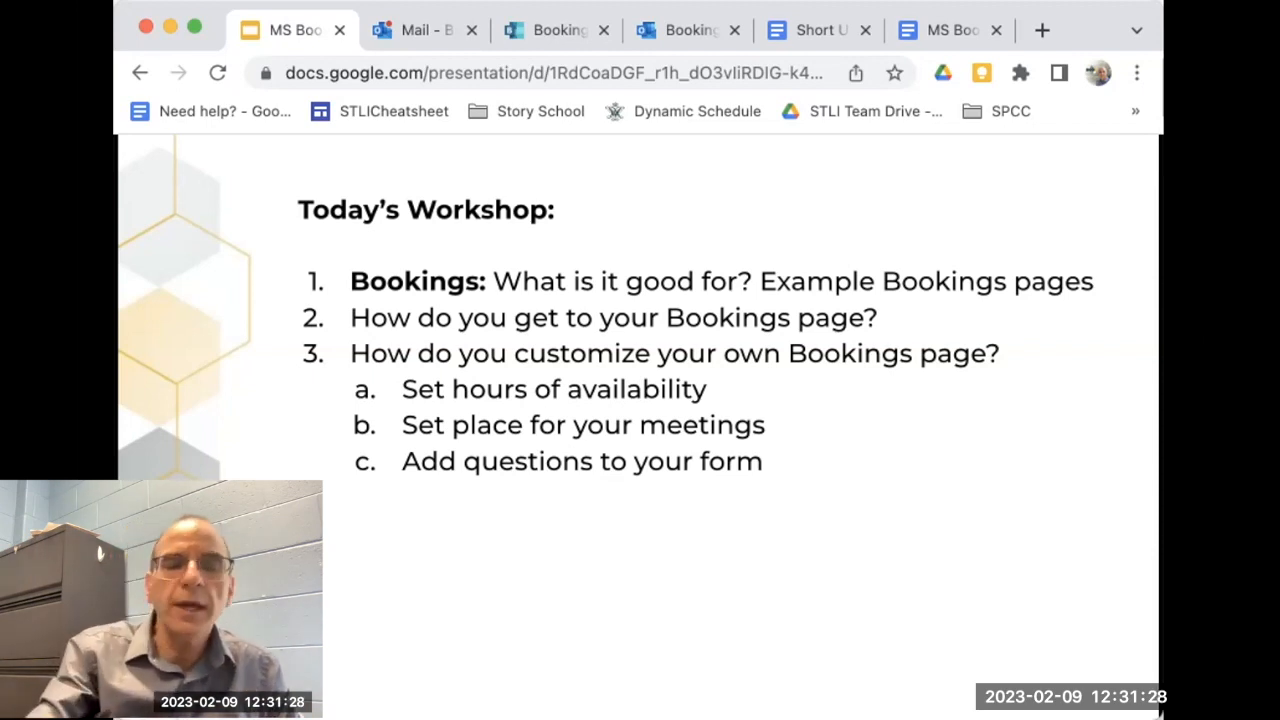
{"action": "key", "text": "Right"}
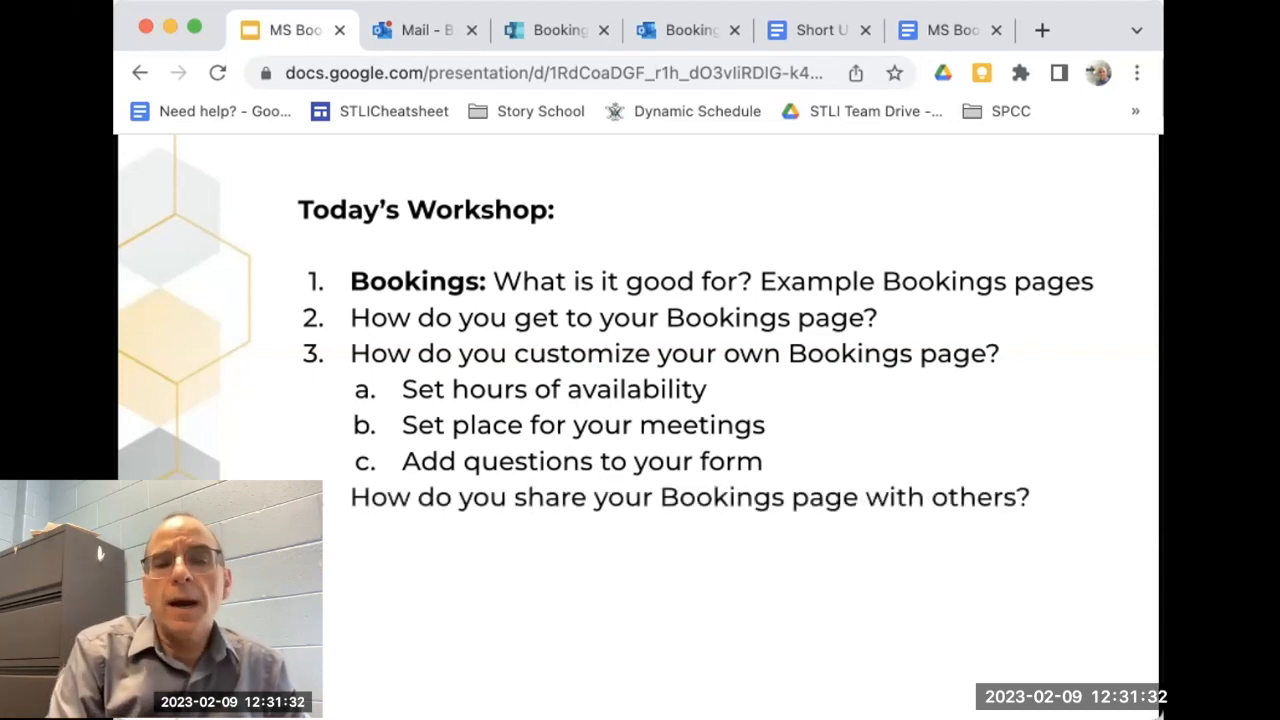
{"action": "key", "text": "Right"}
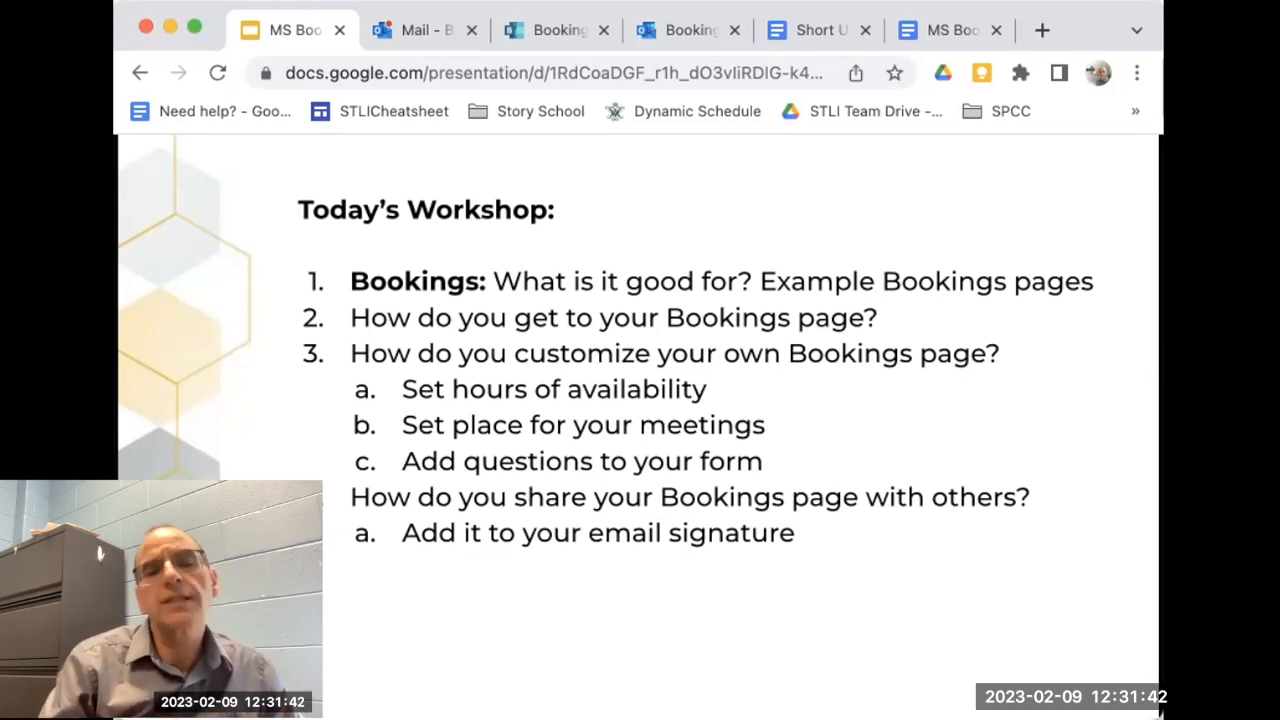
{"action": "key", "text": "Right"}
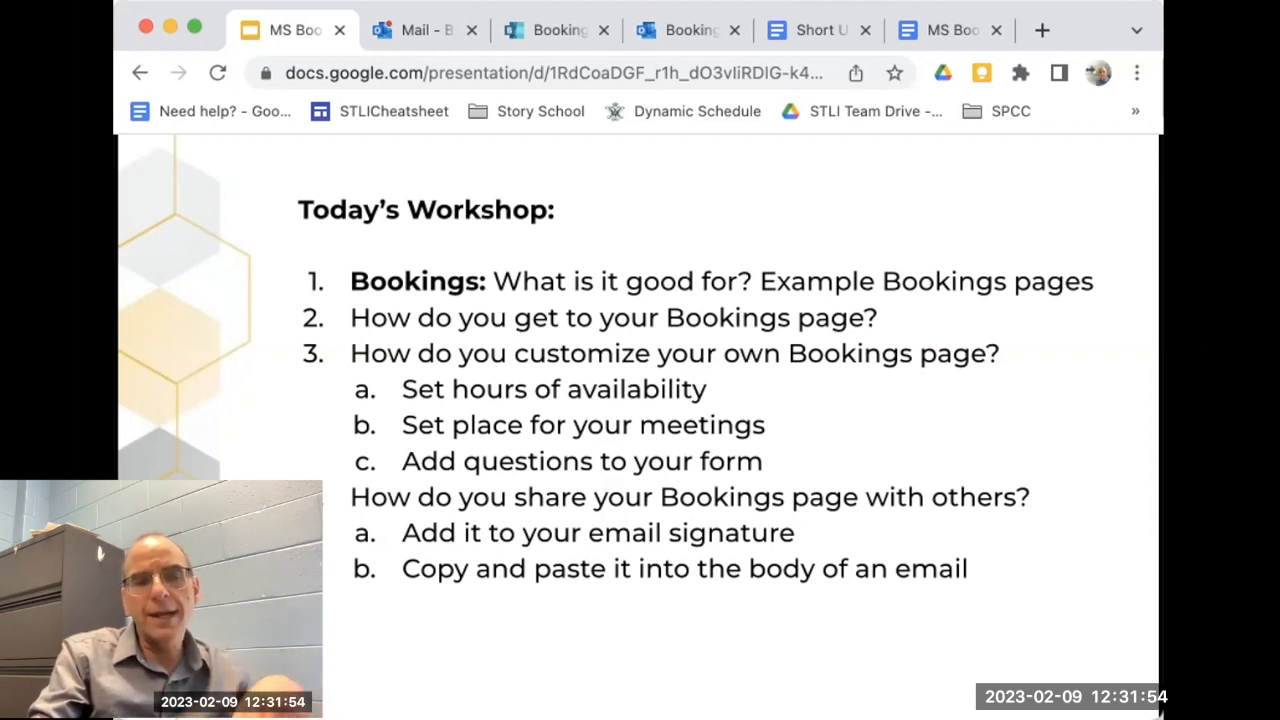
{"action": "key", "text": "Right"}
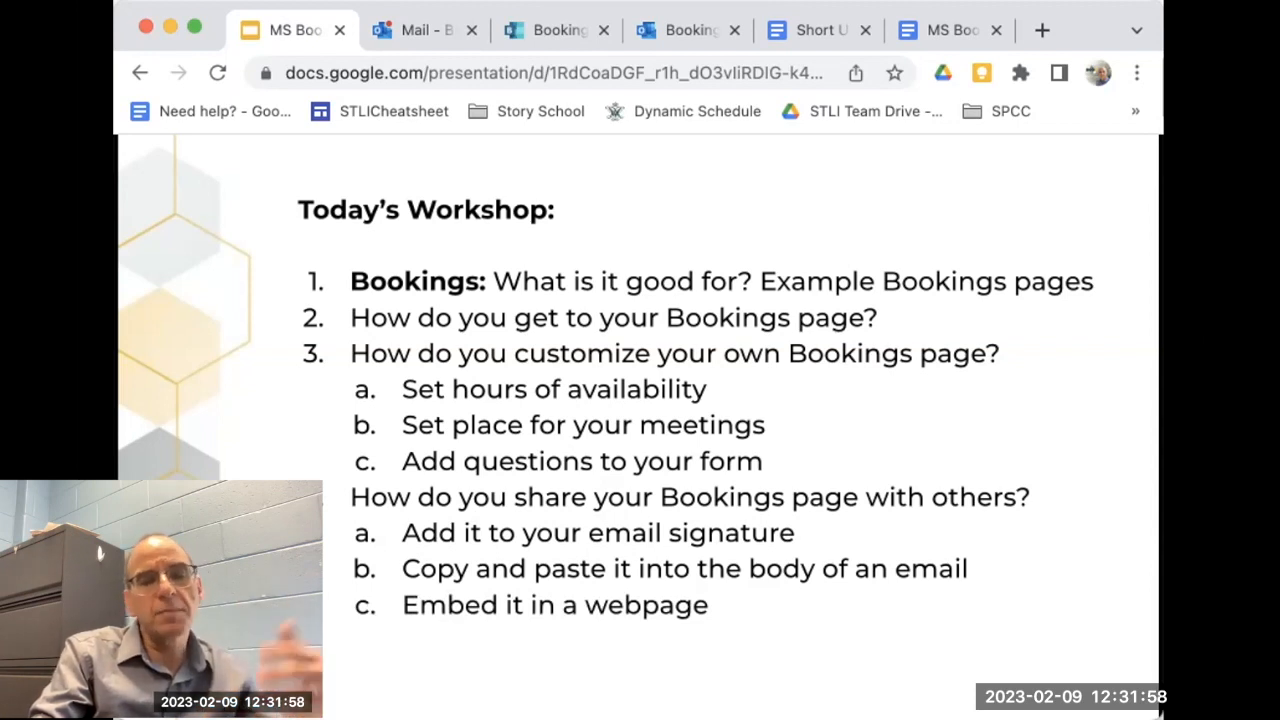
{"action": "key", "text": "Right"}
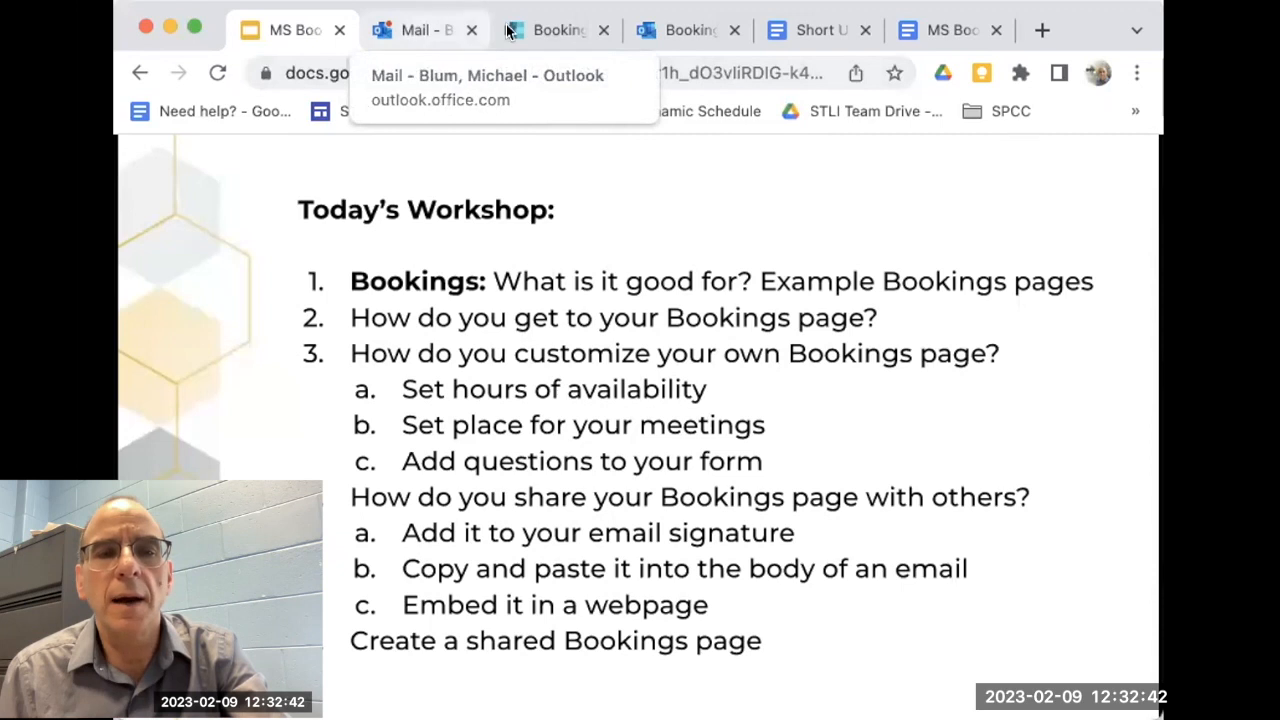
Step: Switch from the slides to Outlook and open the personal booking page from the Bookings home page
{"action": "left_click", "coordinate": [418, 31]}
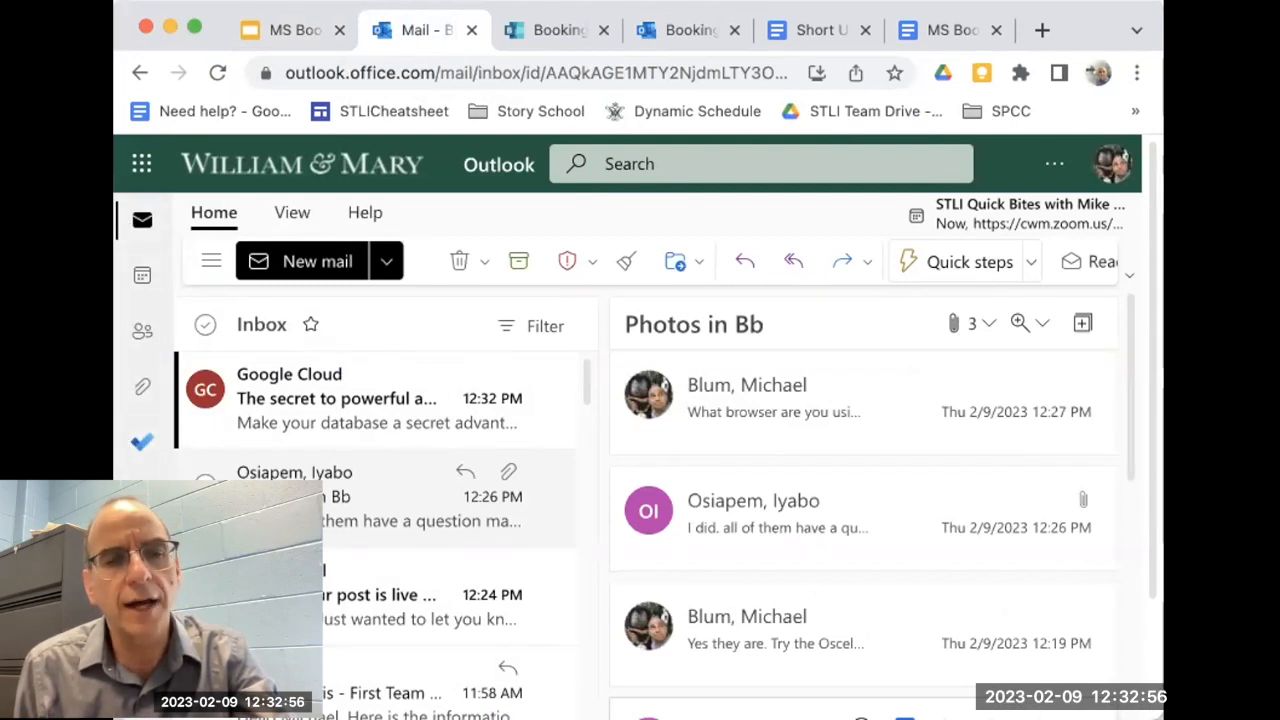
{"action": "scroll", "coordinate": [638, 427], "scroll_direction": "down", "scroll_amount": 2}
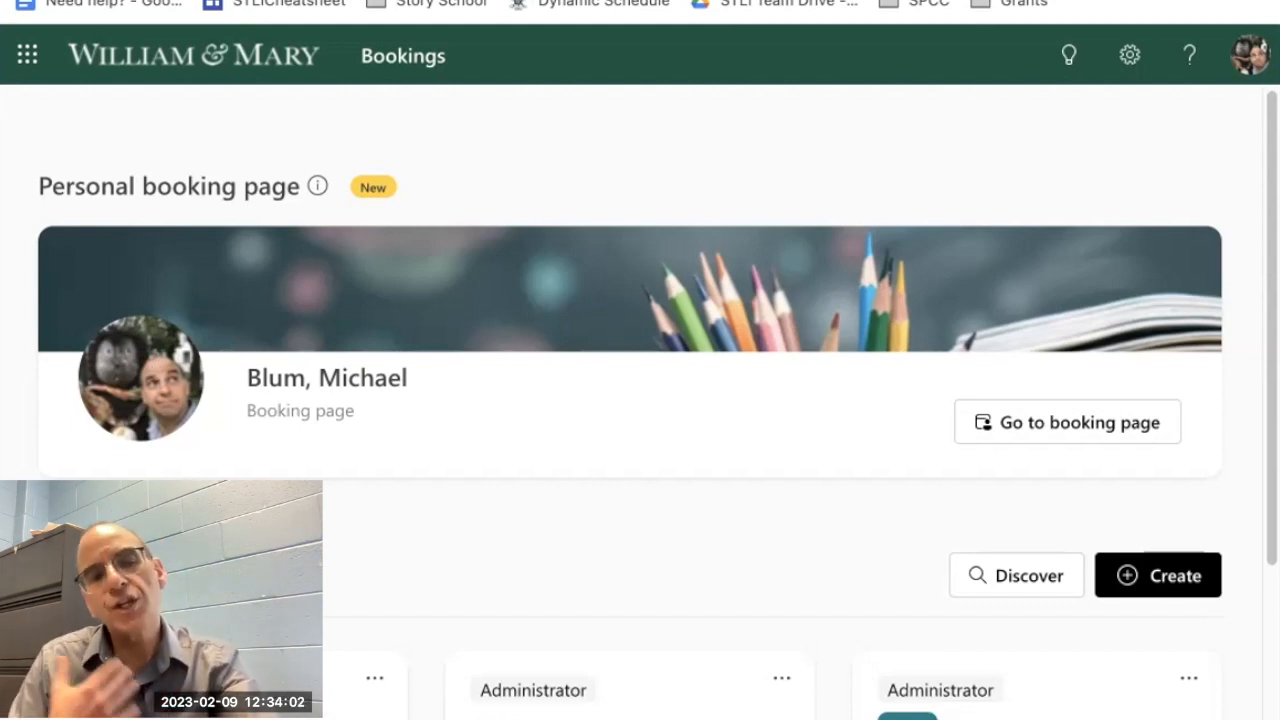
{"action": "scroll", "coordinate": [640, 400], "scroll_direction": "down", "scroll_amount": 1}
{"action": "scroll", "coordinate": [640, 400], "scroll_direction": "up", "scroll_amount": 1}
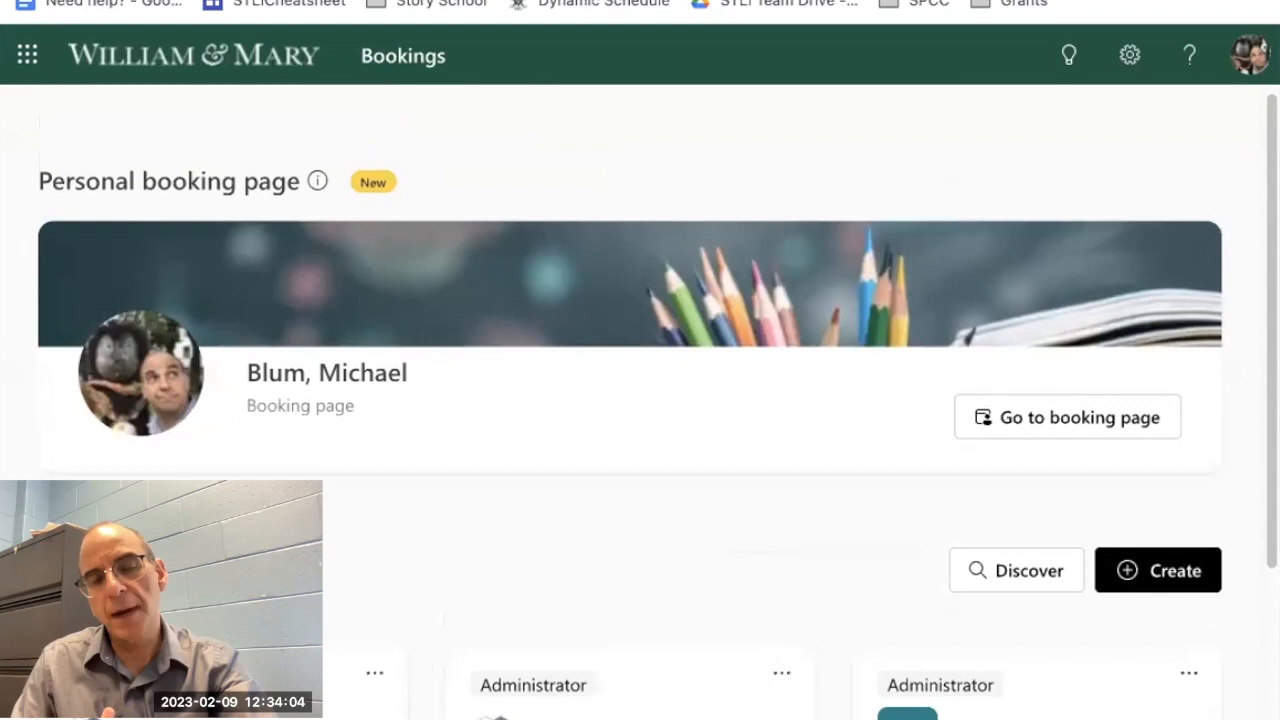
{"action": "scroll", "coordinate": [640, 400], "scroll_direction": "up", "scroll_amount": 1}
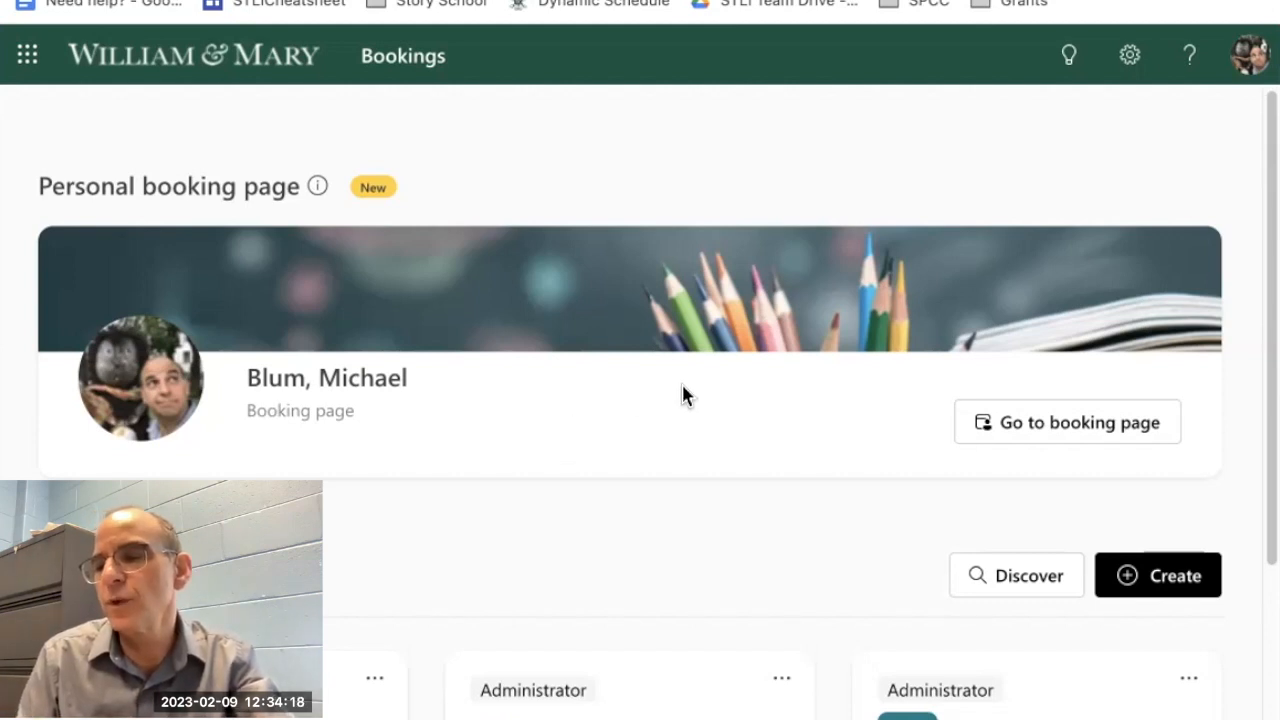
{"action": "left_click", "coordinate": [1040, 426]}
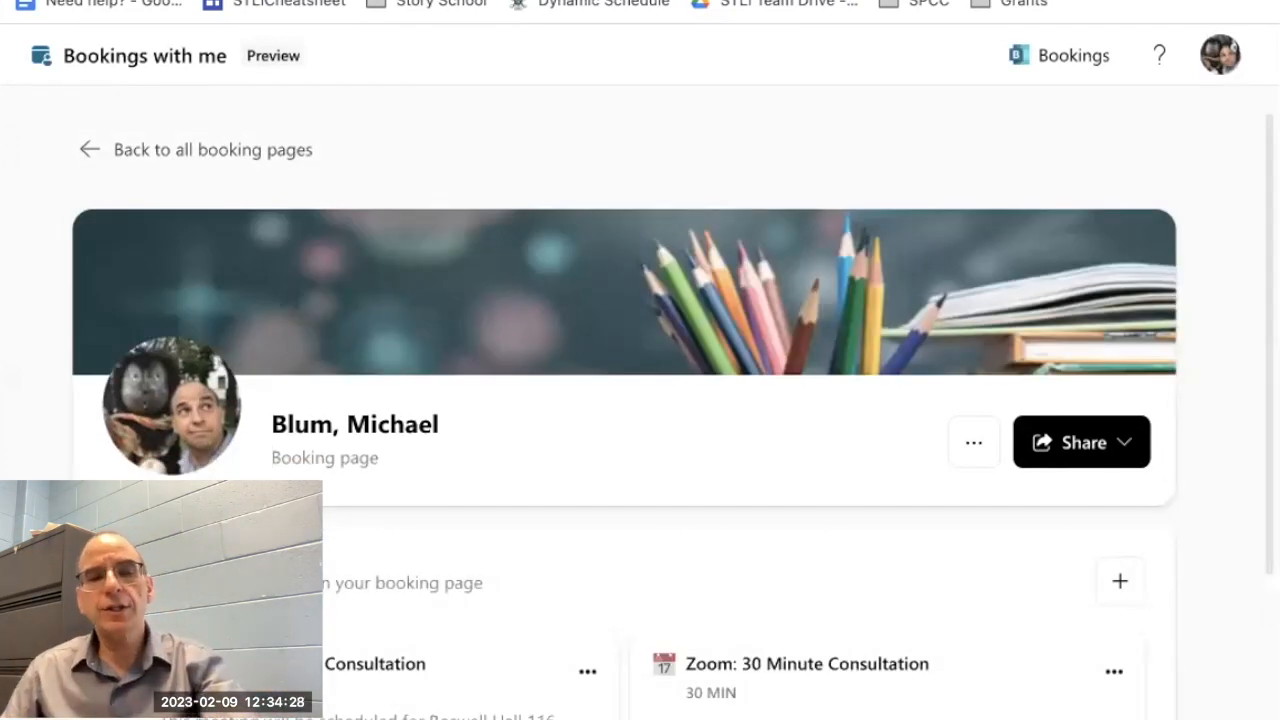
Step: Copy the link of the public Zoom: 30 Minute Consultation meeting type and open it in another browser tab
{"action": "scroll", "coordinate": [220, 328], "scroll_direction": "down", "scroll_amount": 1}
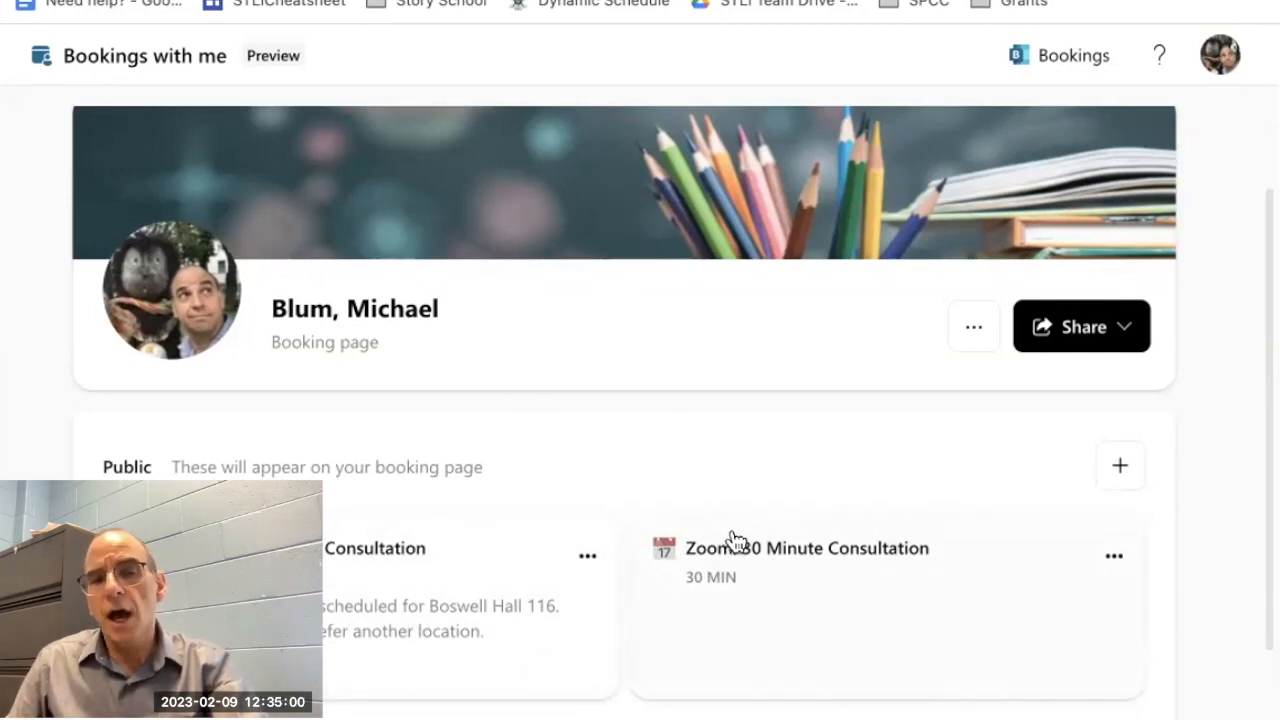
{"action": "left_click", "coordinate": [1112, 558]}
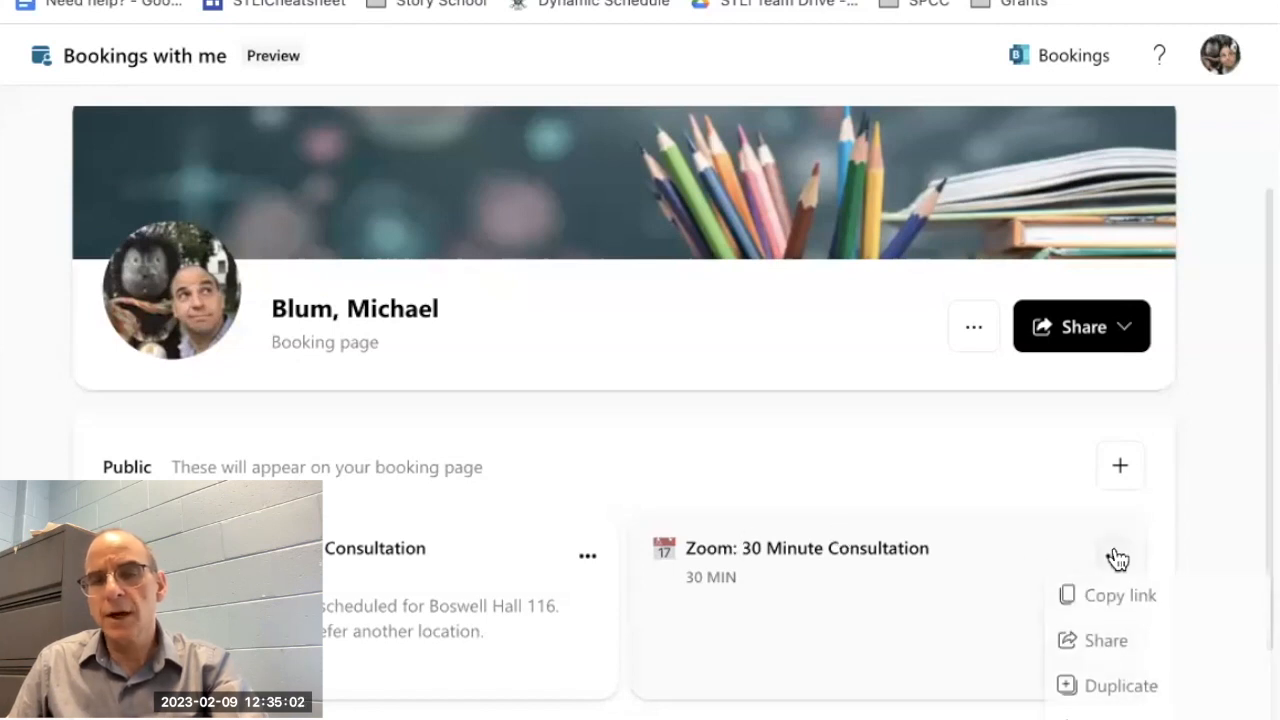
{"action": "left_click", "coordinate": [1066, 598]}
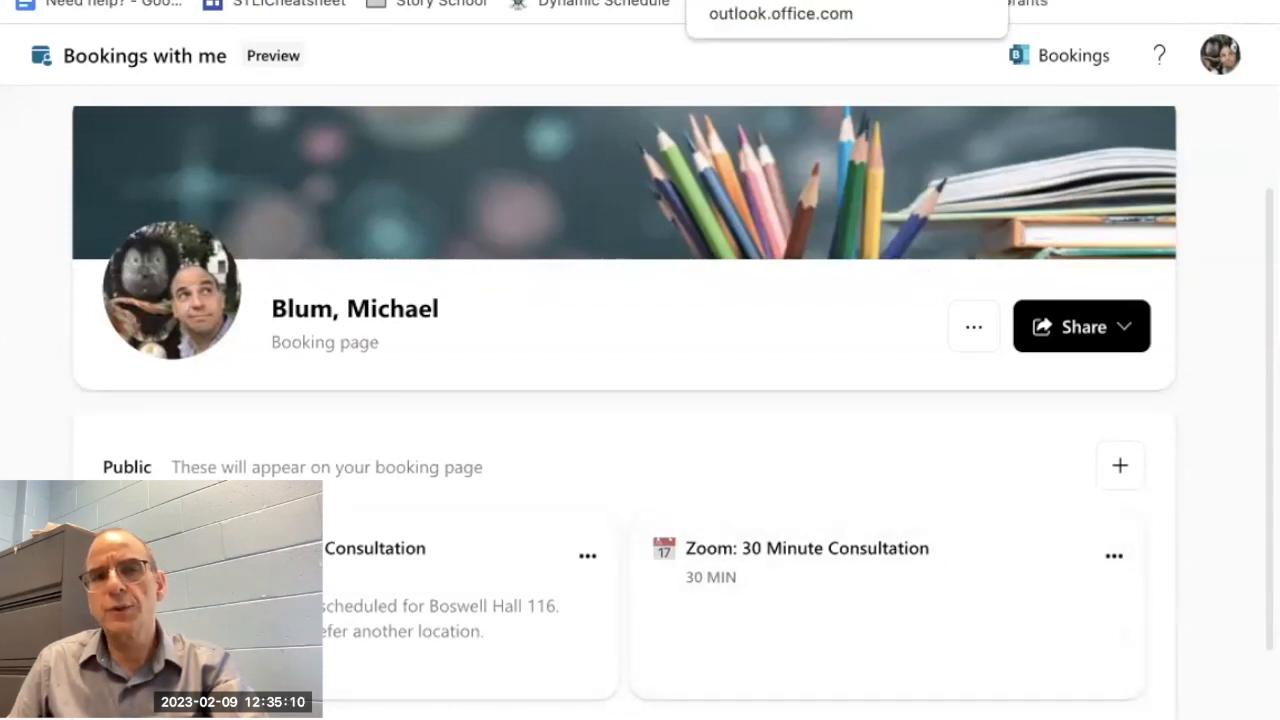
{"action": "left_click", "coordinate": [760, 2]}
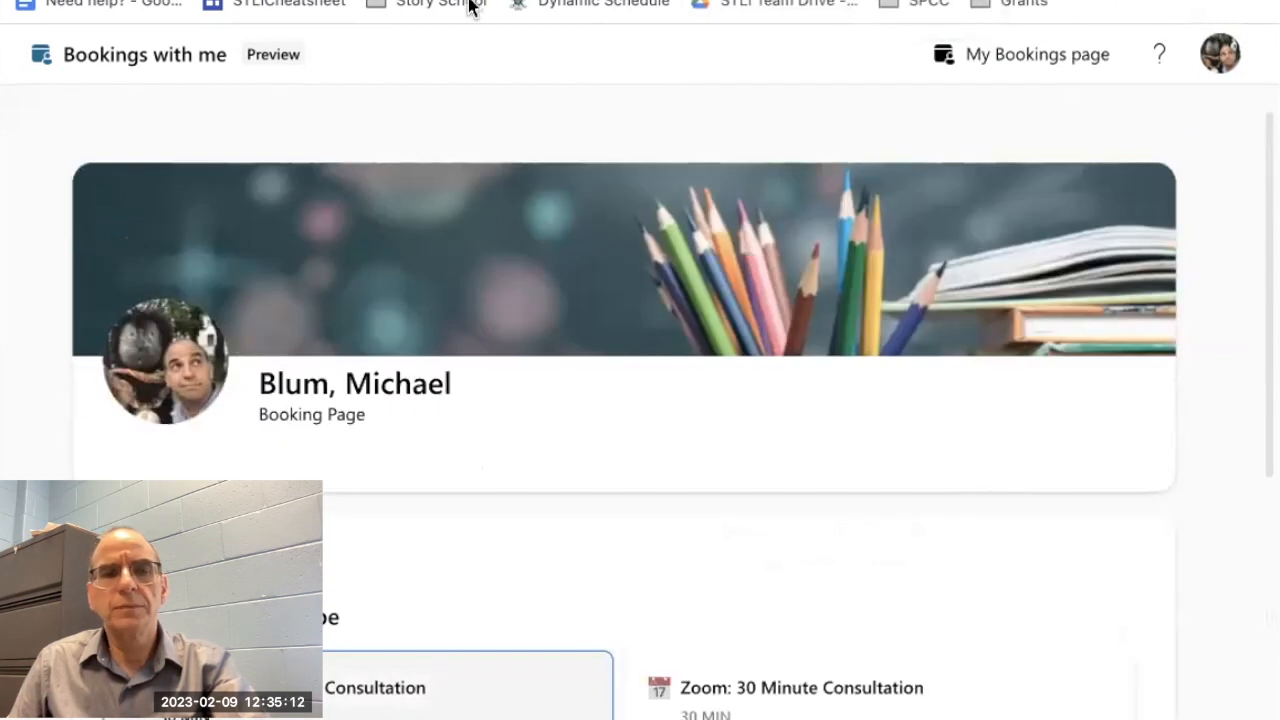
{"action": "key", "text": "super+v"}
{"action": "key", "text": "Return"}
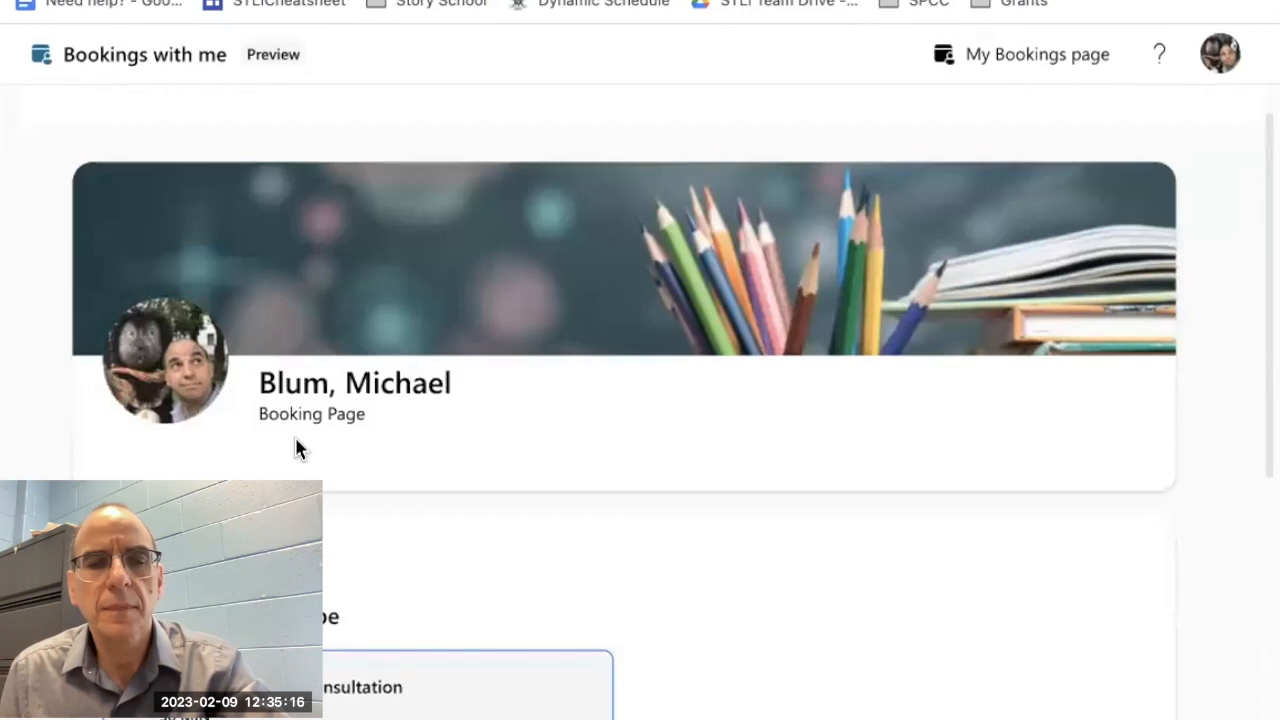
Step: Examine the visitor's view of the Zoom: 30 Minute Consultation page, including its meeting type and available times
{"action": "scroll", "coordinate": [294, 449], "scroll_direction": "down", "scroll_amount": 7}
{"action": "scroll", "coordinate": [649, 515], "scroll_direction": "up", "scroll_amount": 2}
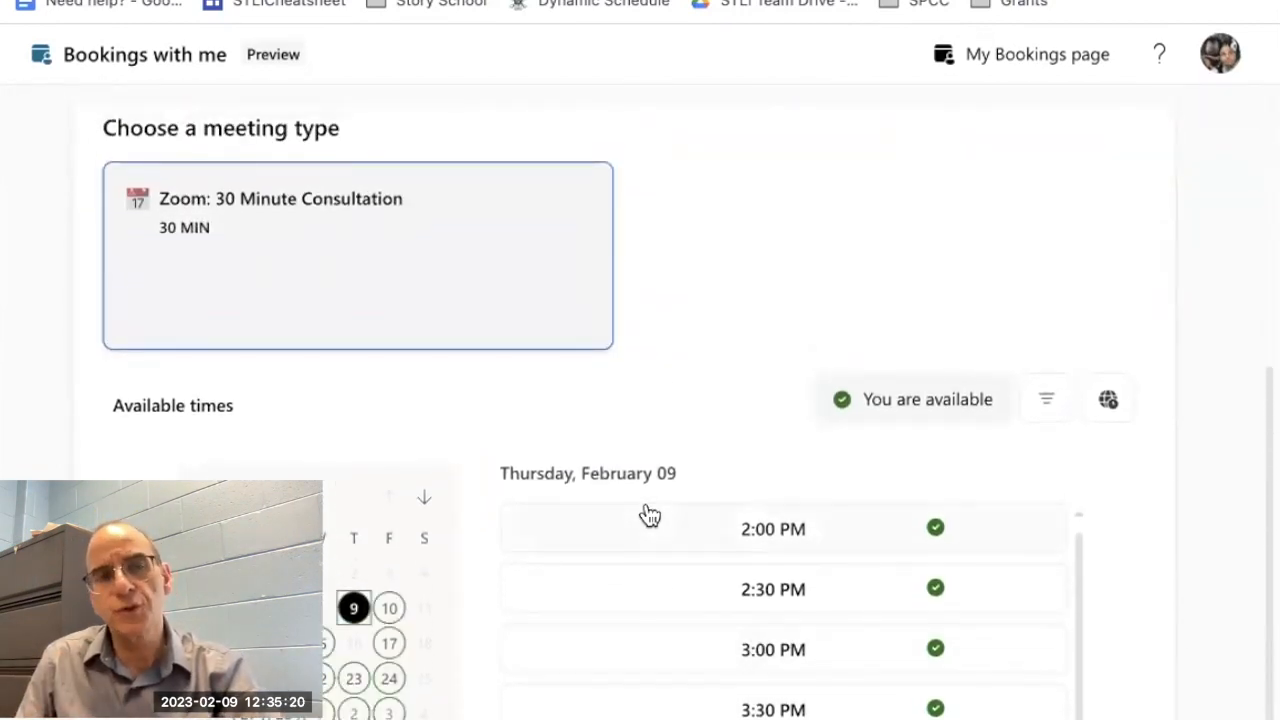
{"action": "scroll", "coordinate": [649, 515], "scroll_direction": "up", "scroll_amount": 5}
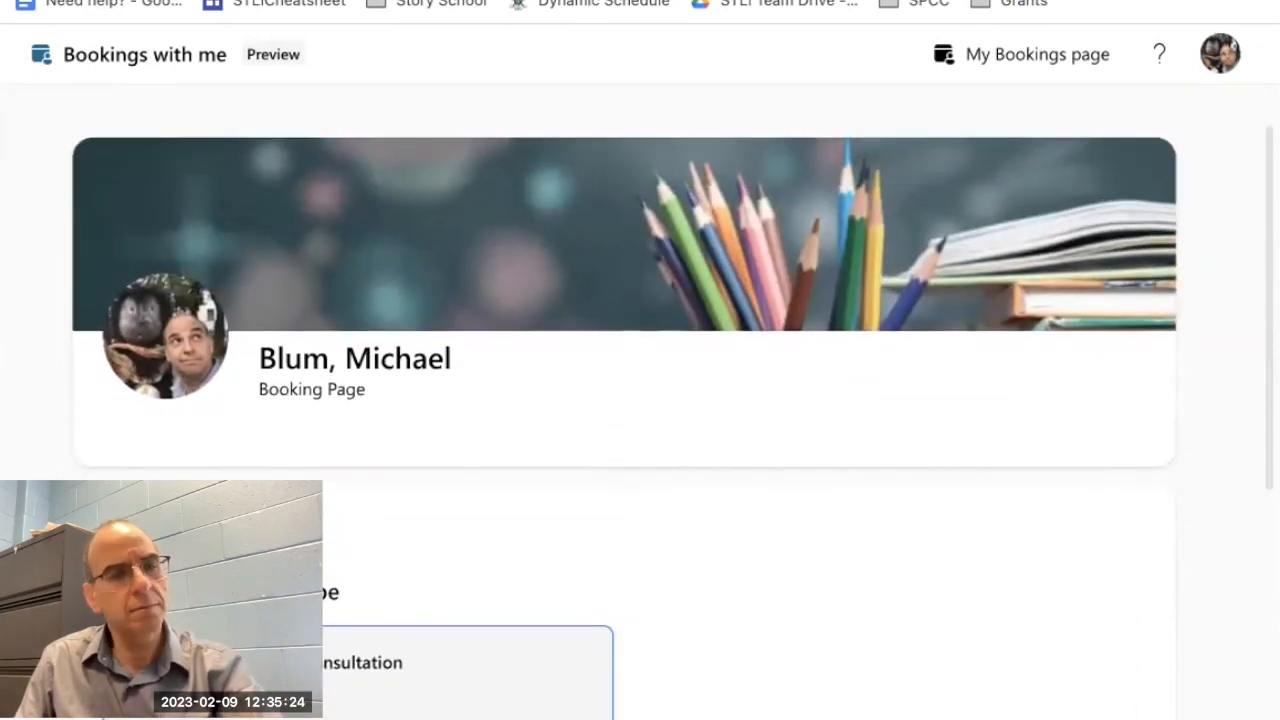
{"action": "scroll", "coordinate": [210, 262], "scroll_direction": "down", "scroll_amount": 2}
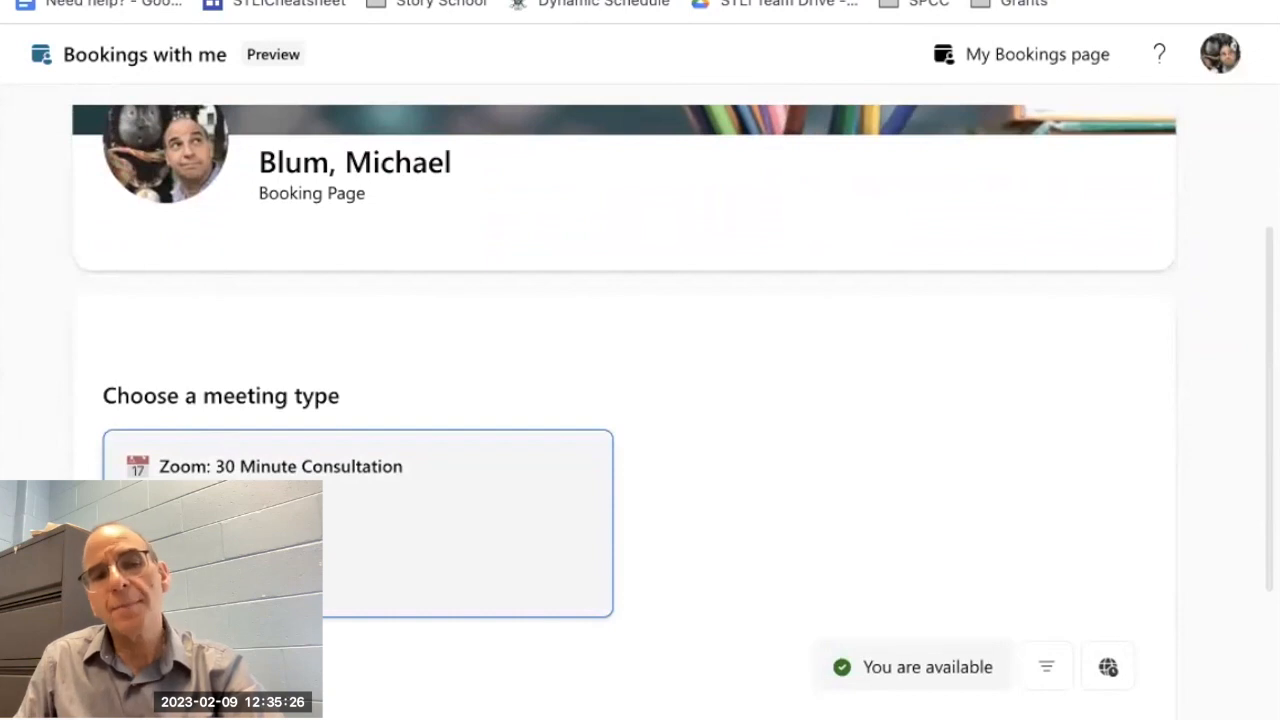
{"action": "scroll", "coordinate": [200, 369], "scroll_direction": "down", "scroll_amount": 1}
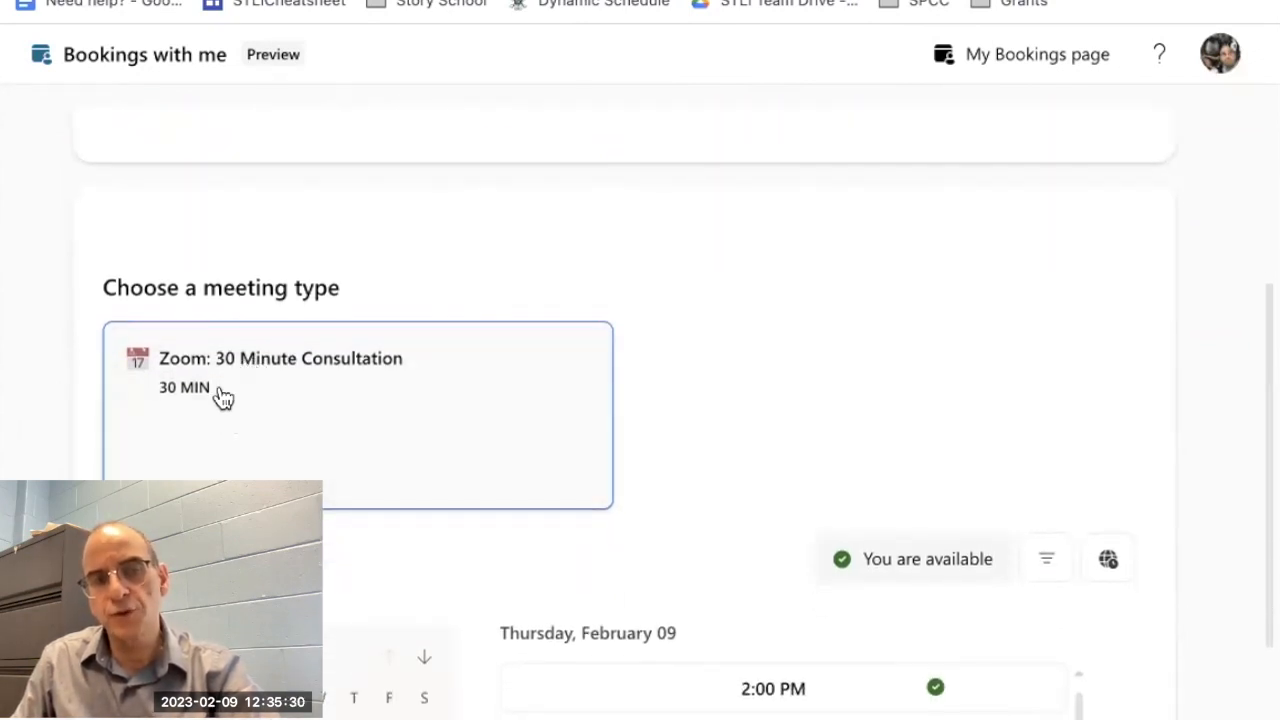
{"action": "scroll", "coordinate": [246, 459], "scroll_direction": "down", "scroll_amount": 2}
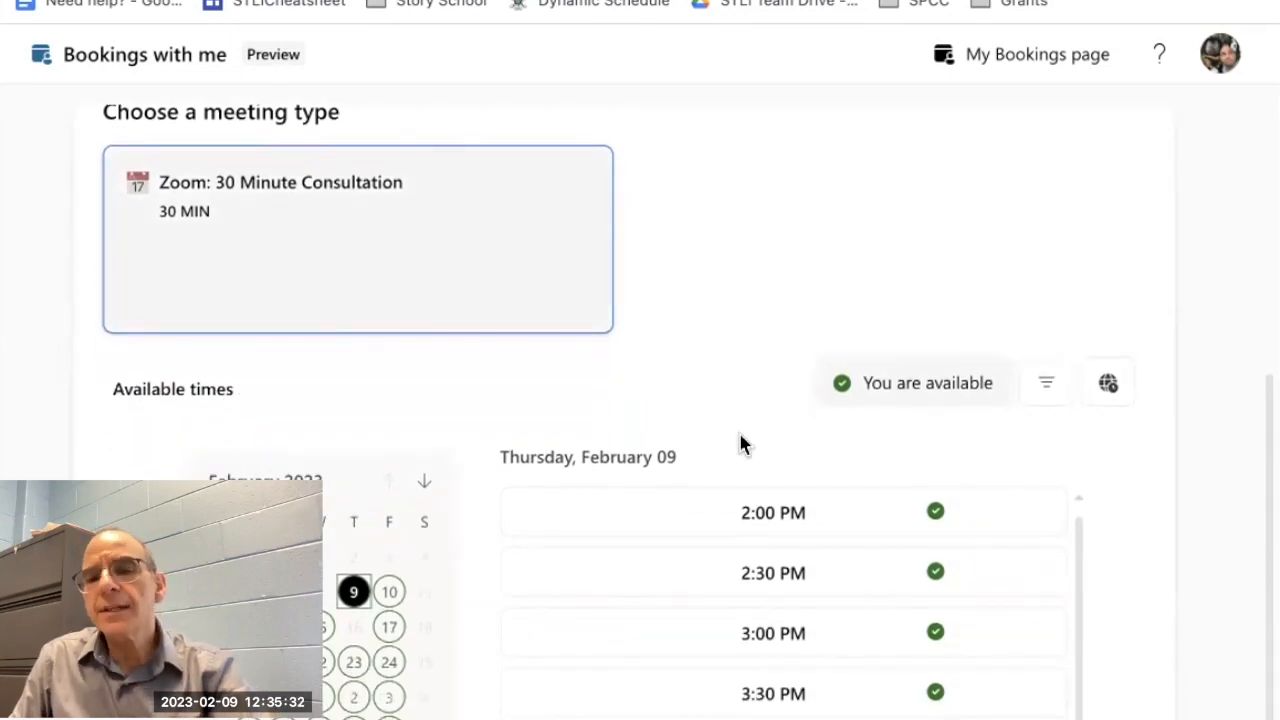
{"action": "scroll", "coordinate": [765, 700], "scroll_direction": "down", "scroll_amount": 1}
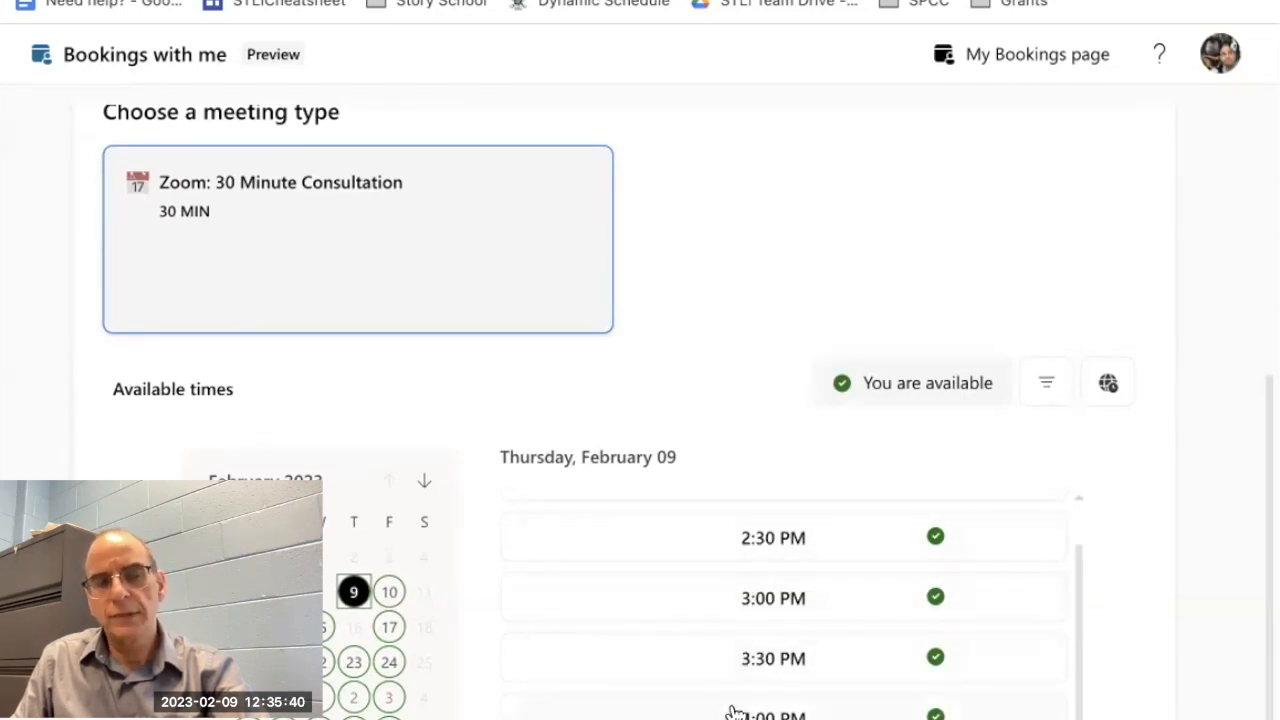
{"action": "scroll", "coordinate": [640, 400], "scroll_direction": "down", "scroll_amount": 1}
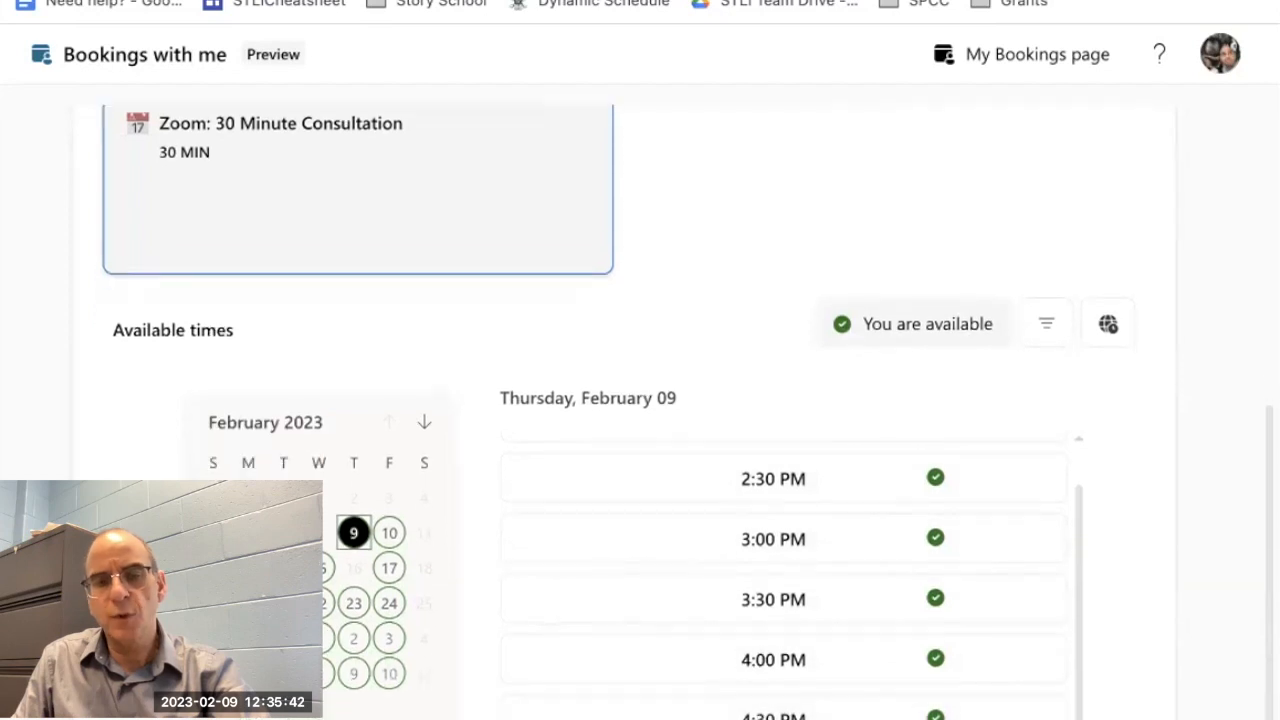
Step: View the booking form for the Wednesday, February 15, 9:30 AM slot and its Notes field, and close it without booking
{"action": "left_click", "coordinate": [319, 568]}
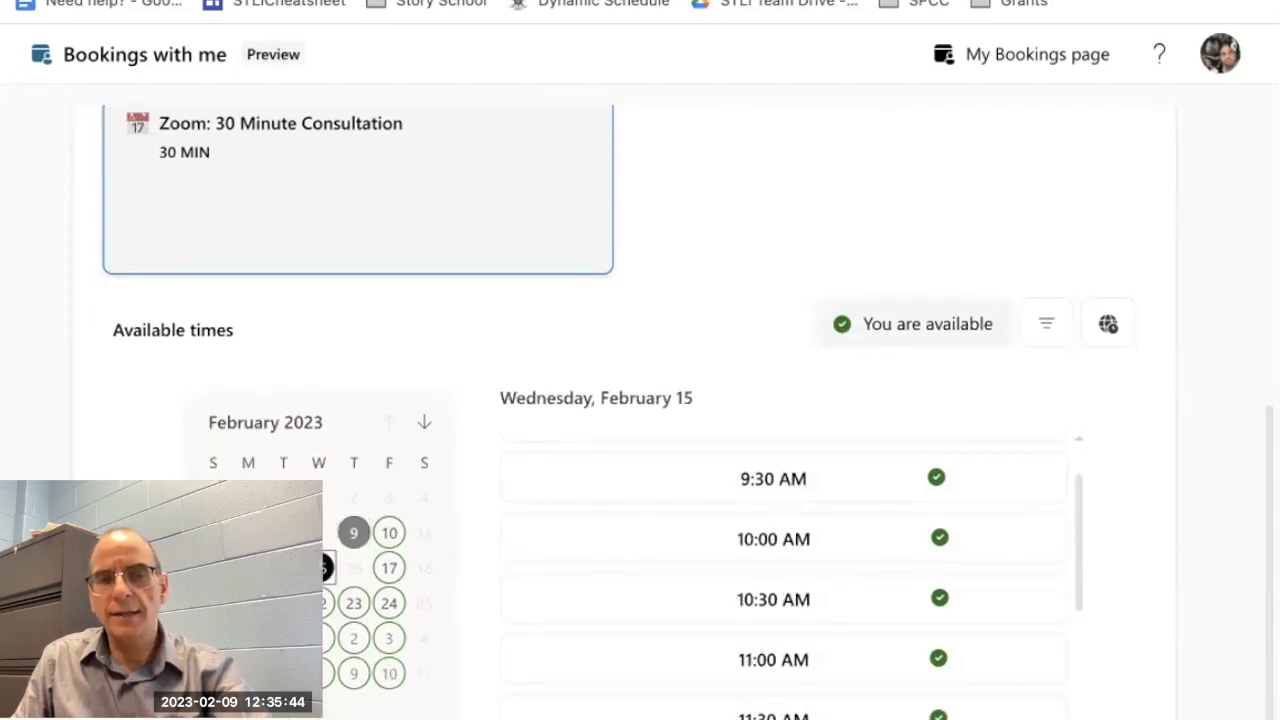
{"action": "left_click", "coordinate": [773, 479]}
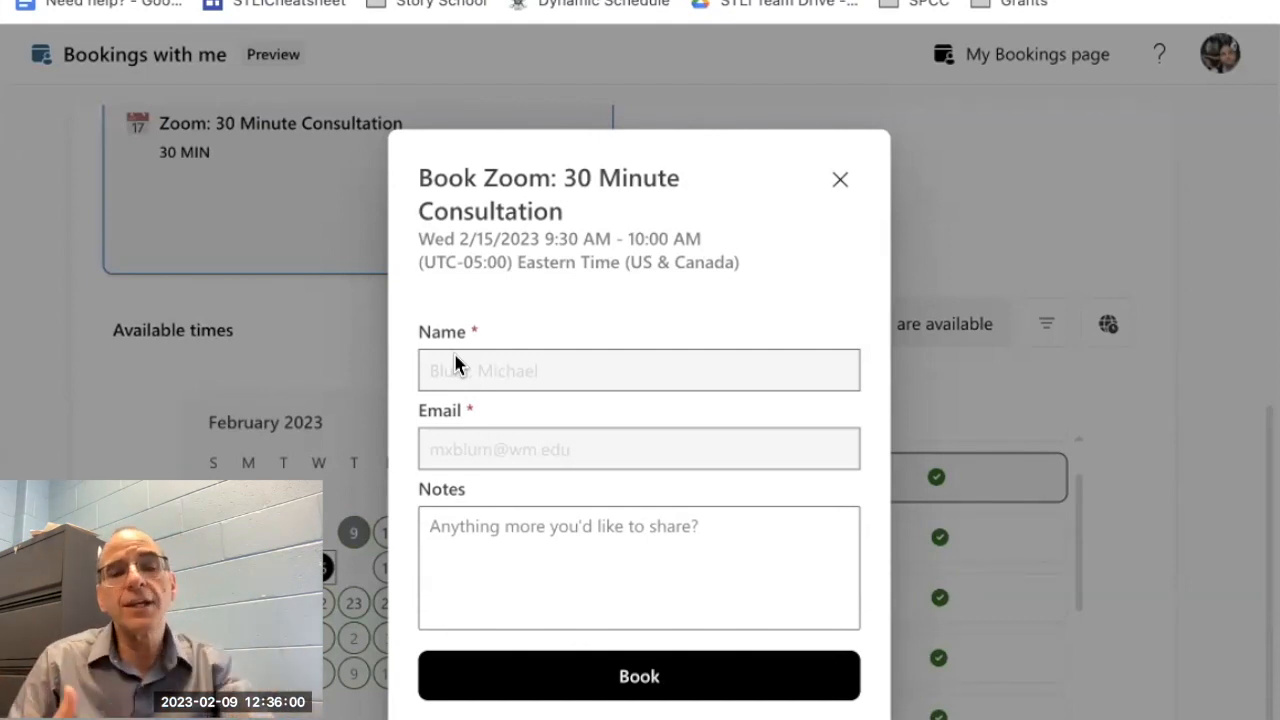
{"action": "left_click", "coordinate": [468, 551]}
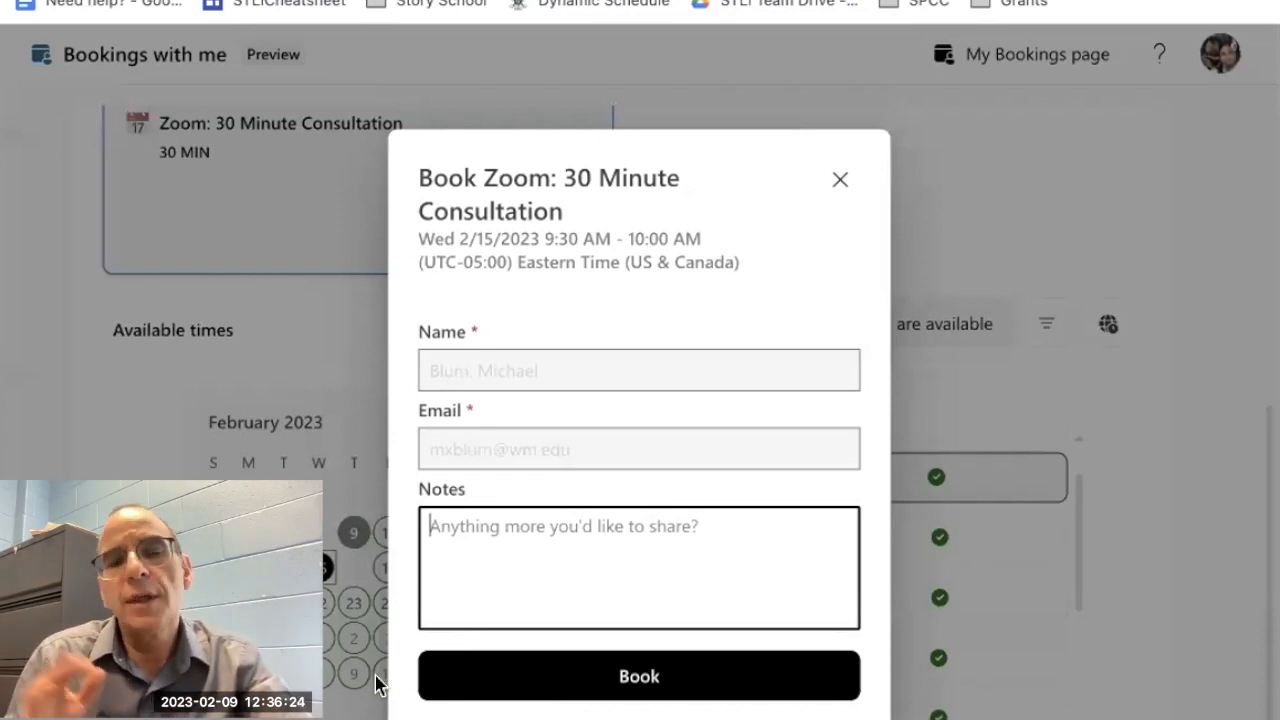
{"action": "left_click", "coordinate": [835, 176]}
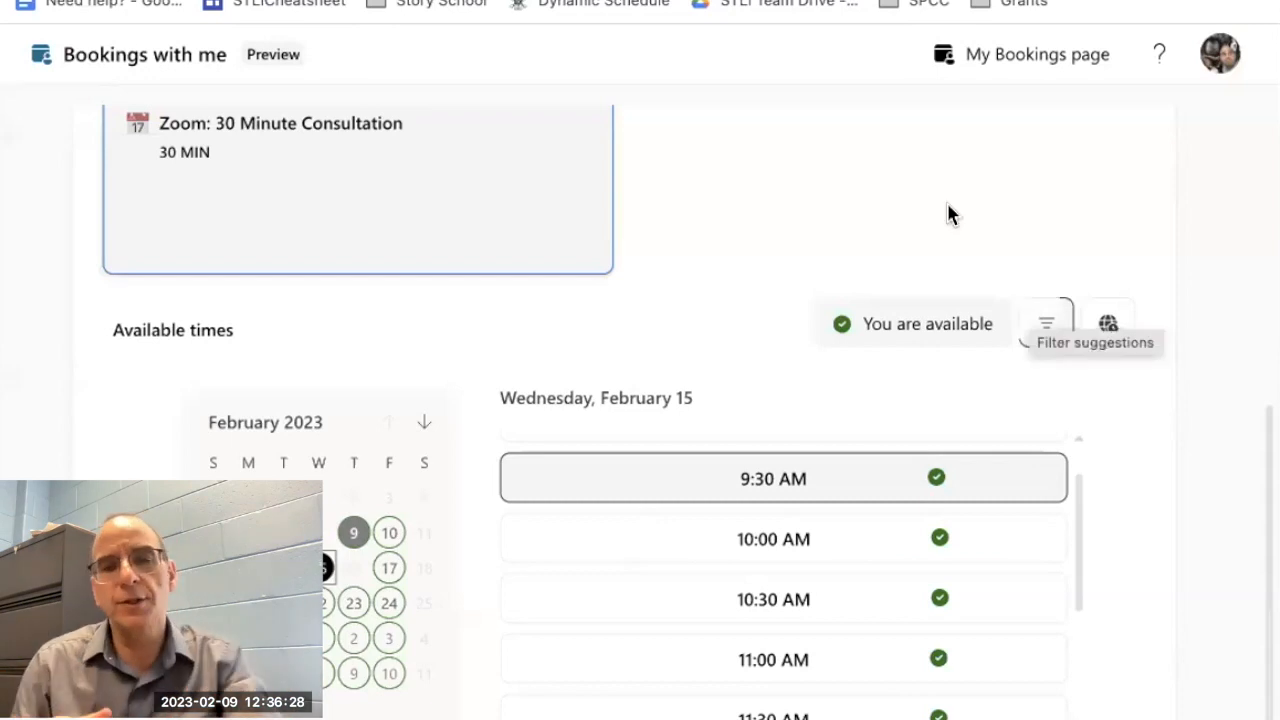
Step: Return from the visitor's view to the personal booking page and copy the link of the private 60 minute conversation meeting type
{"action": "scroll", "coordinate": [808, 150], "scroll_direction": "up", "scroll_amount": 5}
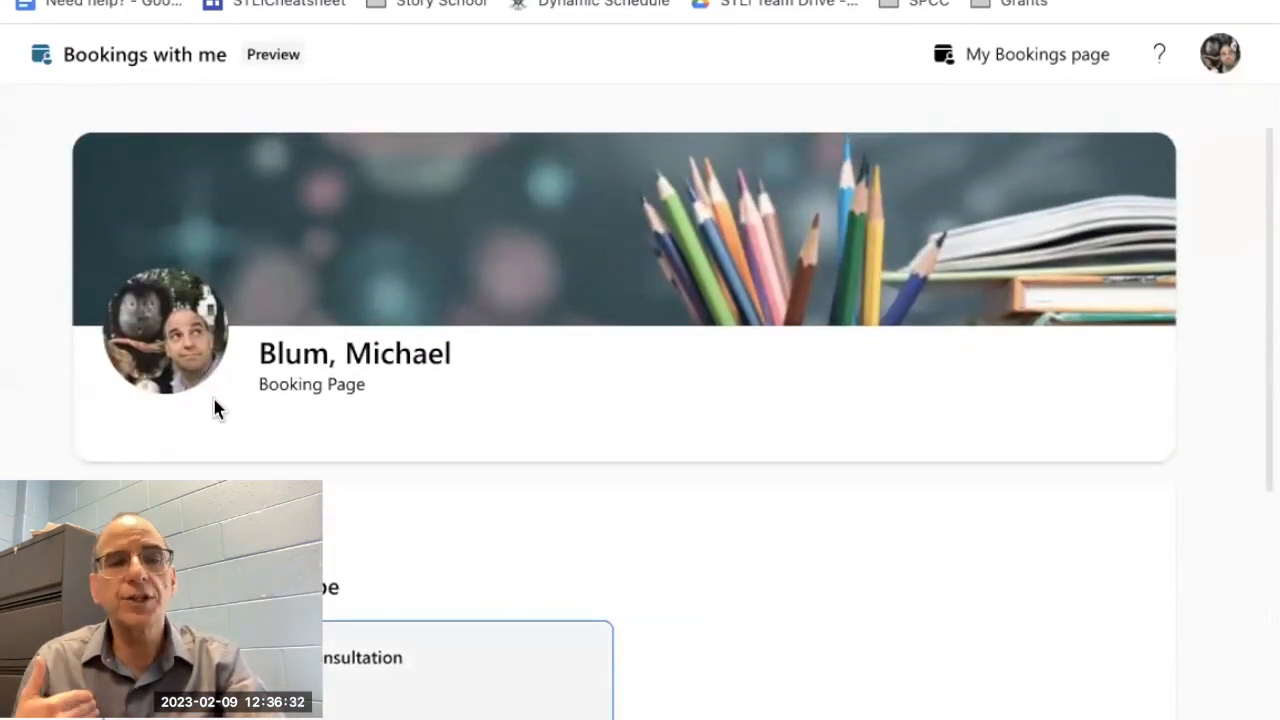
{"action": "scroll", "coordinate": [168, 213], "scroll_direction": "up", "scroll_amount": 1}
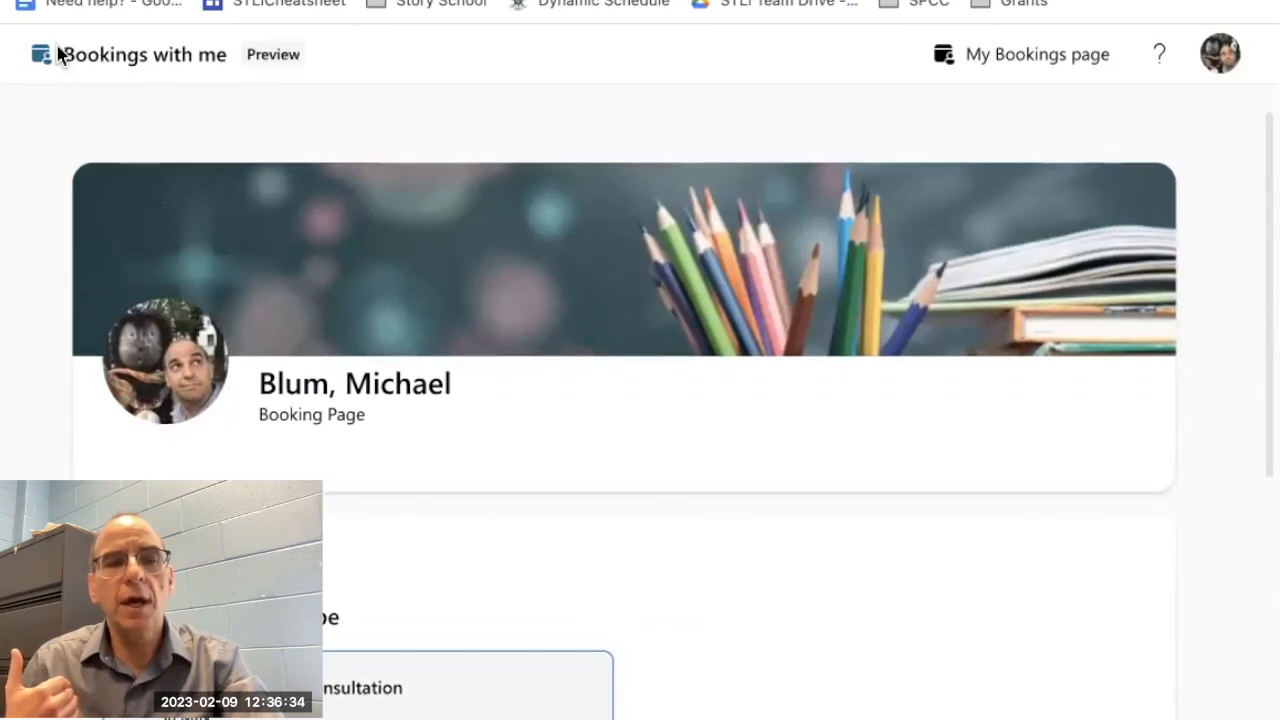
{"action": "left_click", "coordinate": [100, 1]}
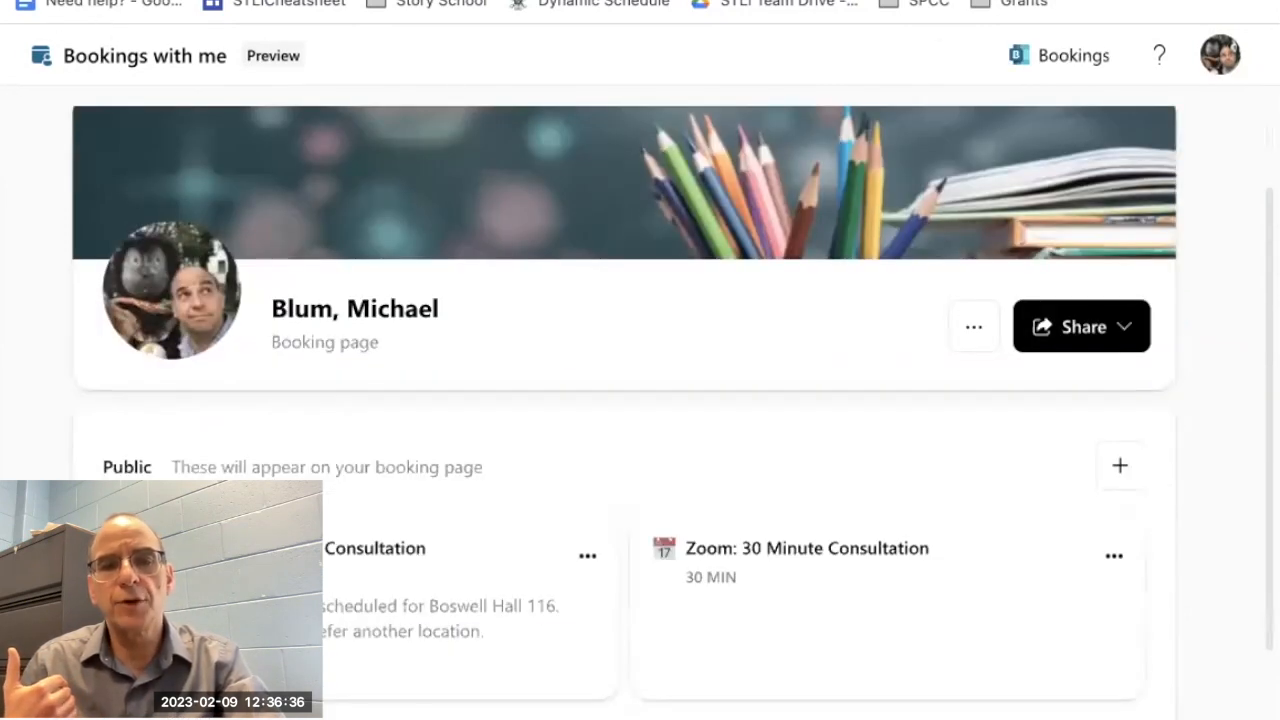
{"action": "scroll", "coordinate": [560, 500], "scroll_direction": "down", "scroll_amount": 3}
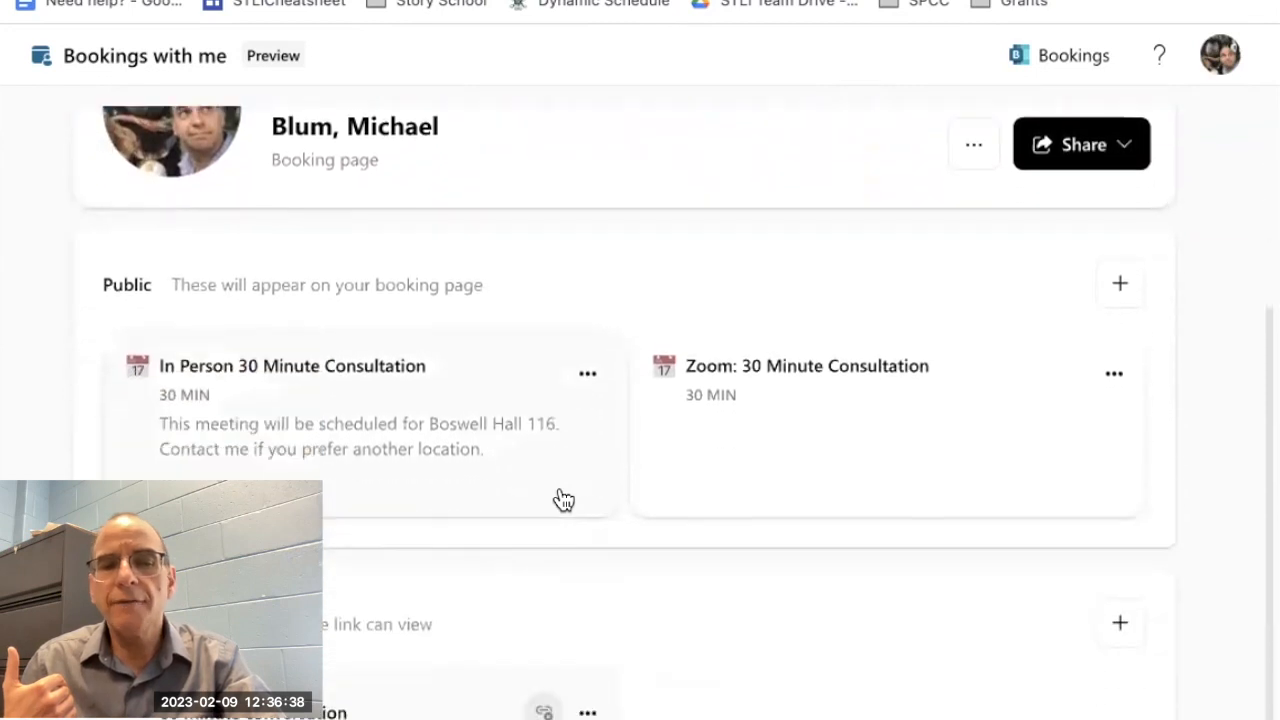
{"action": "scroll", "coordinate": [545, 546], "scroll_direction": "down", "scroll_amount": 1}
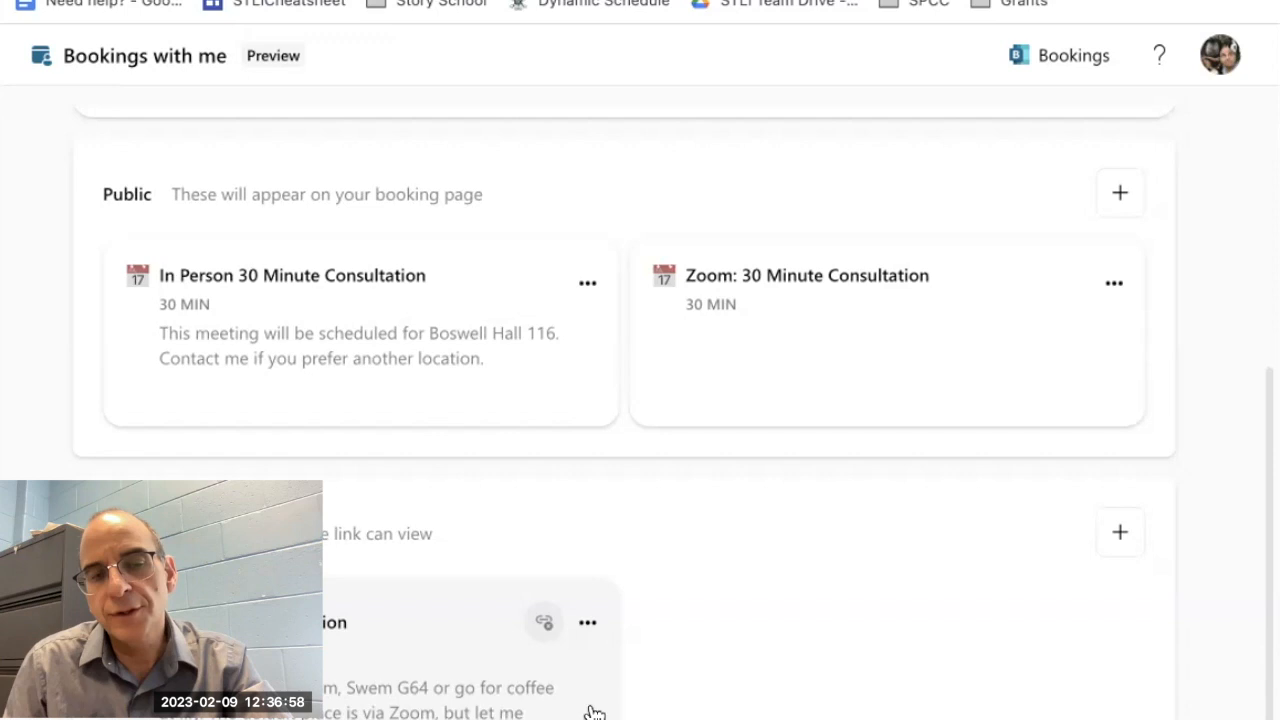
{"action": "left_click", "coordinate": [586, 623]}
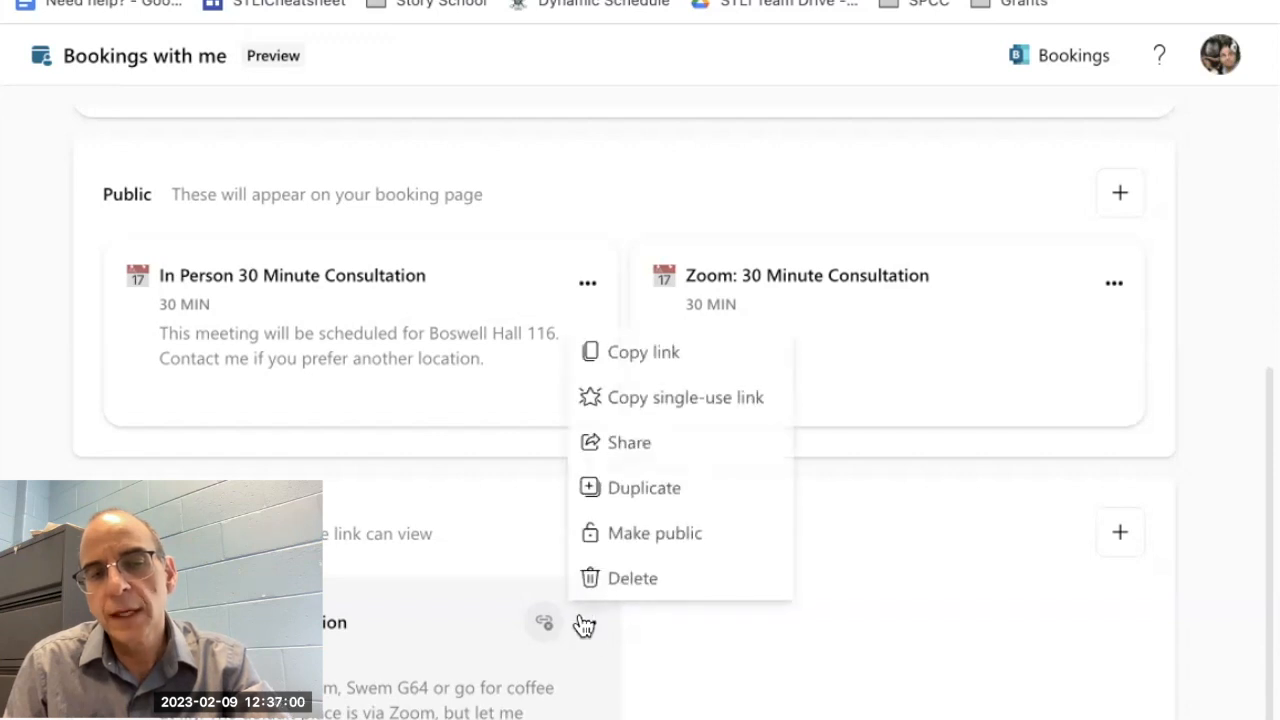
{"action": "left_click", "coordinate": [608, 358]}
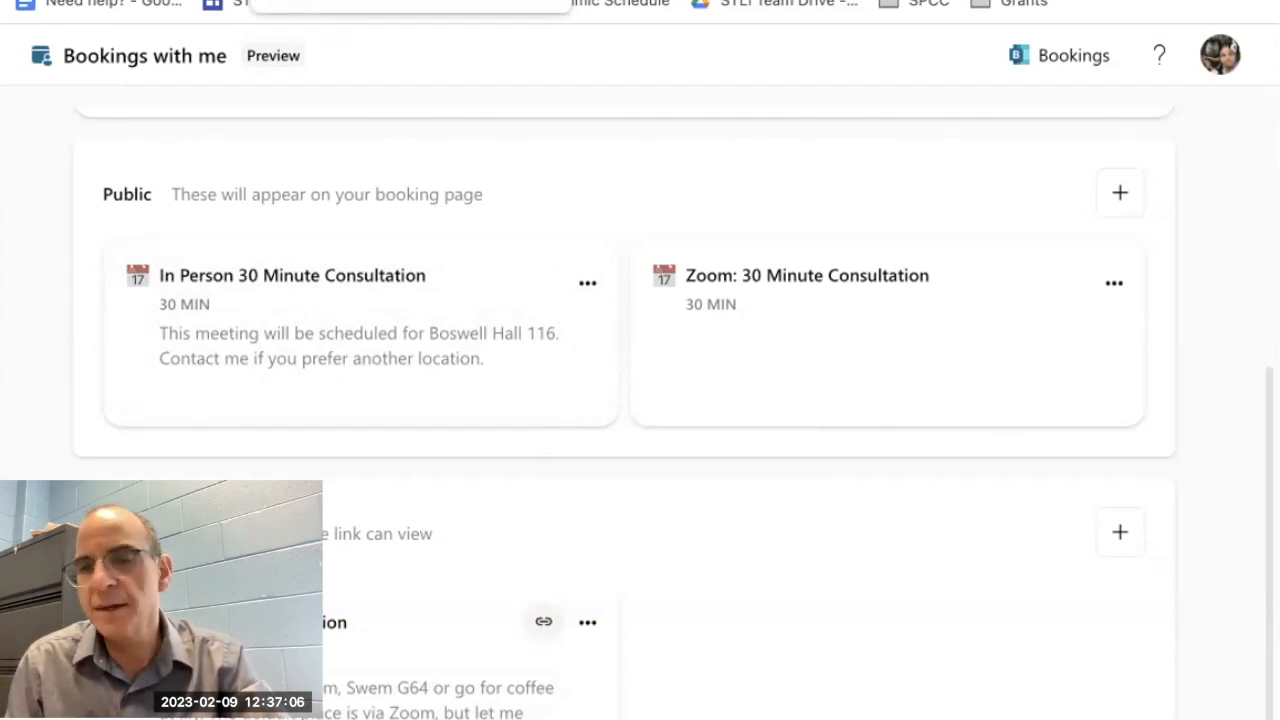
Step: Switch to Outlook mail and paste the copied booking link into the body of a new message
{"action": "left_click", "coordinate": [272, 1]}
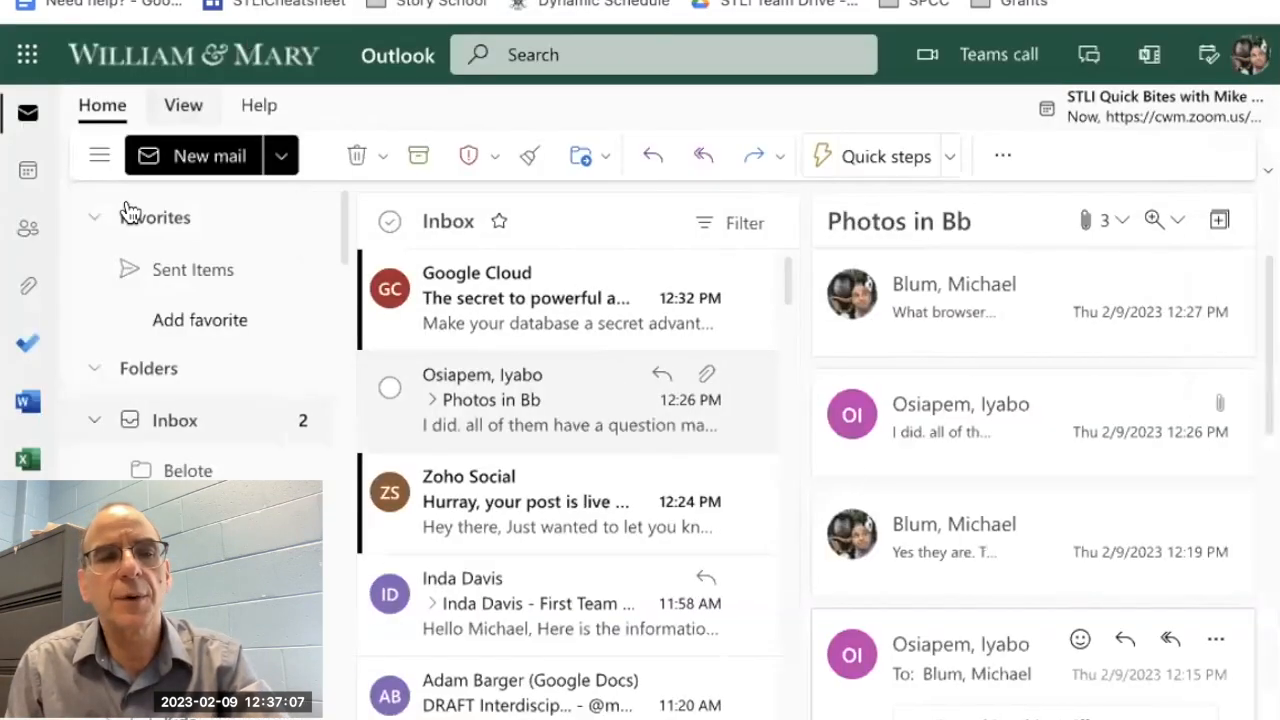
{"action": "left_click", "coordinate": [190, 156]}
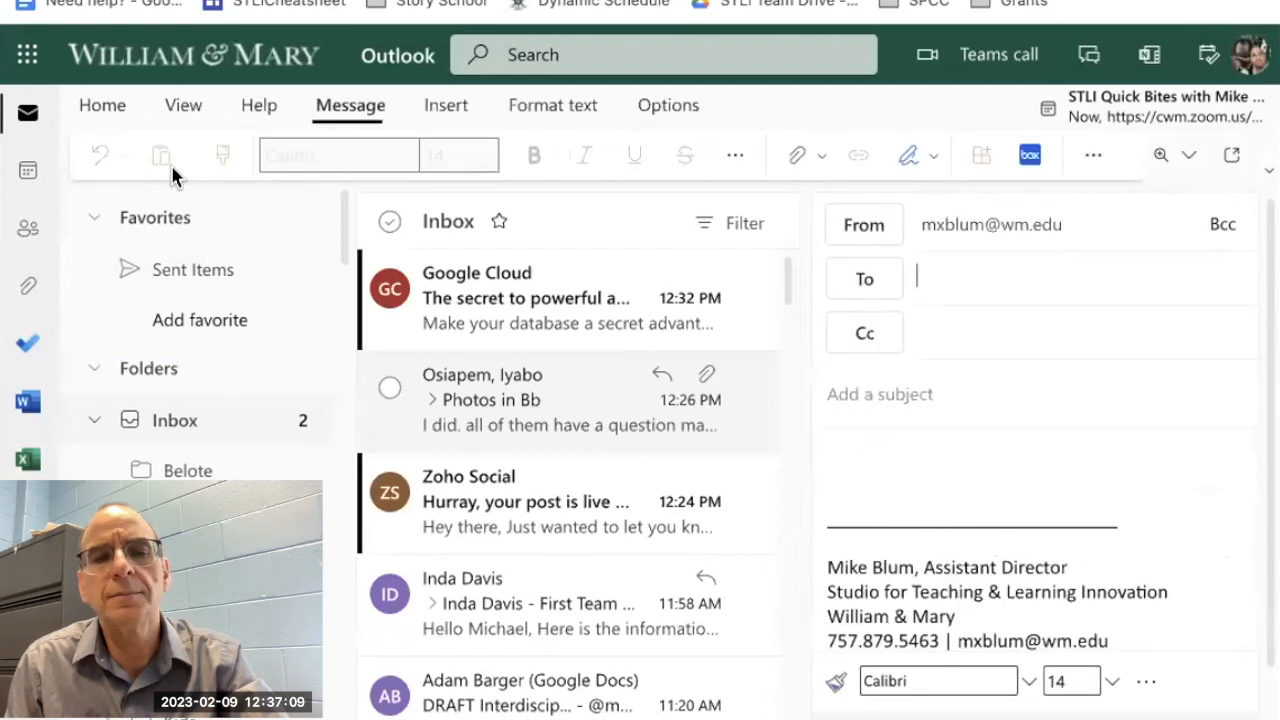
{"action": "left_click", "coordinate": [859, 446]}
{"action": "key", "text": "ctrl+v"}
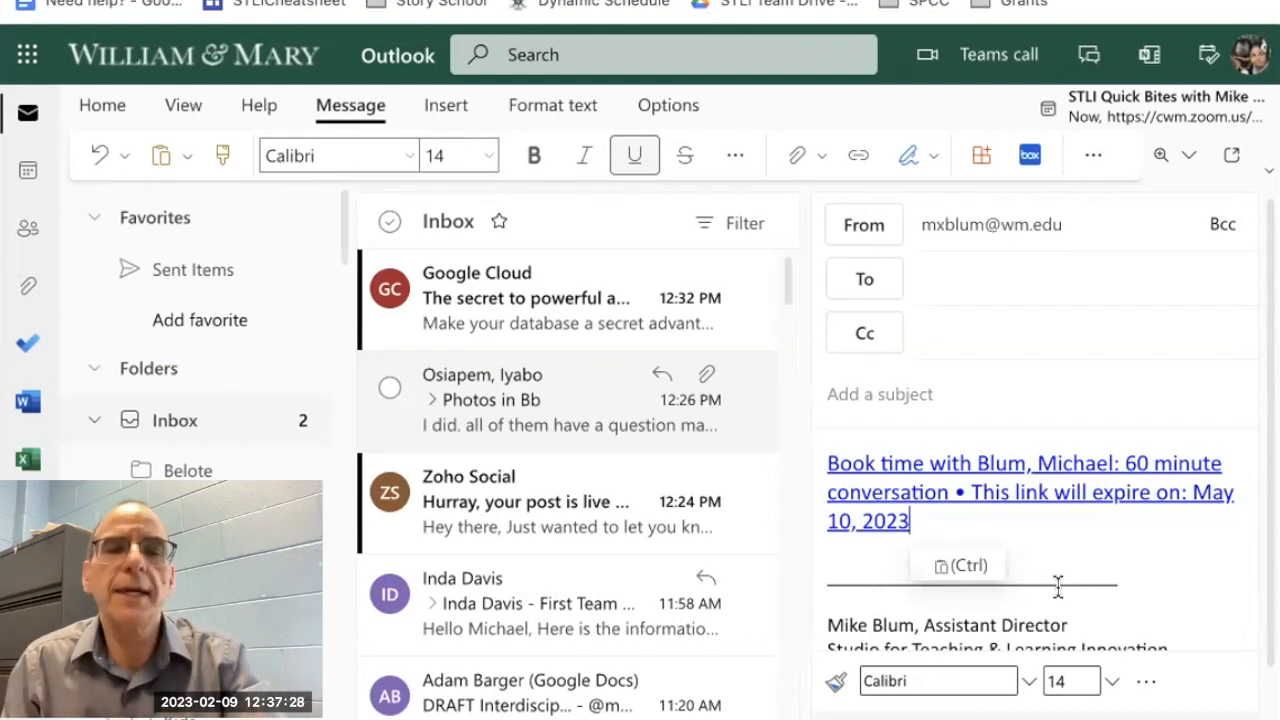
Step: Return to the personal booking page and create a public meeting type titled "90 Minute Classroom Visit"
{"action": "key", "text": "ctrl+Tab"}
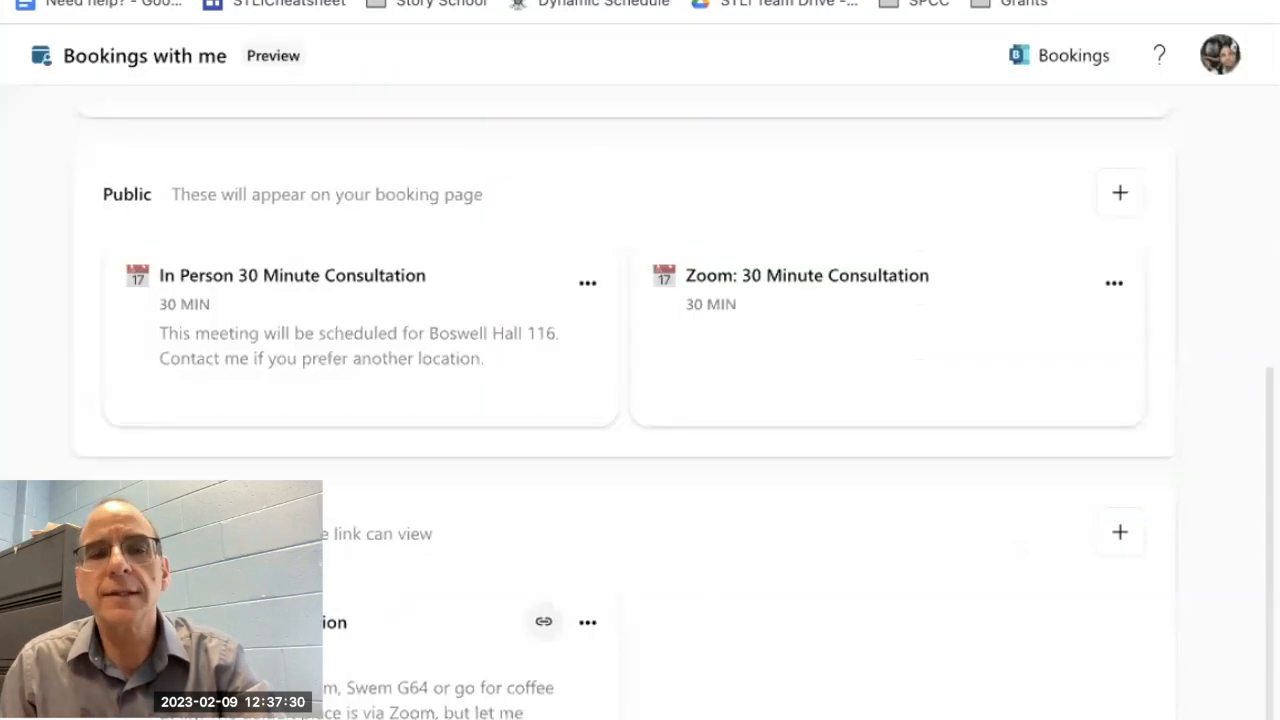
{"action": "scroll", "coordinate": [397, 291], "scroll_direction": "up", "scroll_amount": 4}
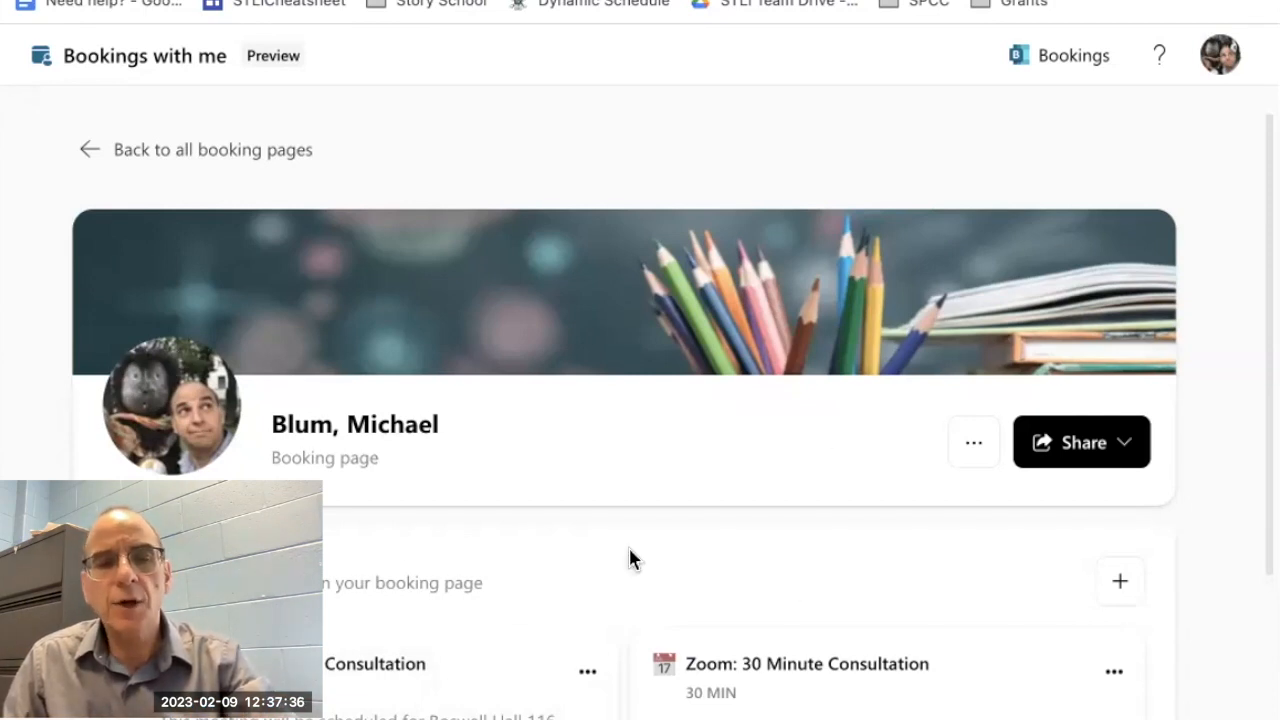
{"action": "left_click", "coordinate": [1122, 580]}
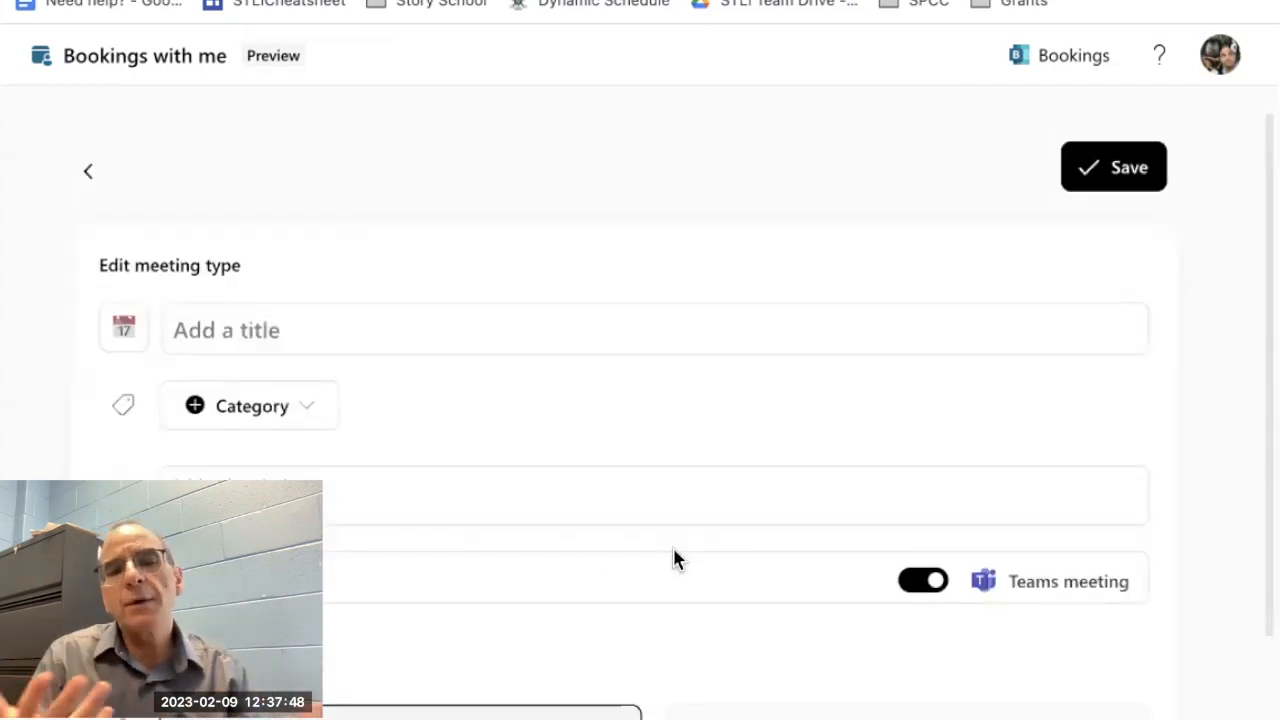
{"action": "left_click", "coordinate": [272, 330]}
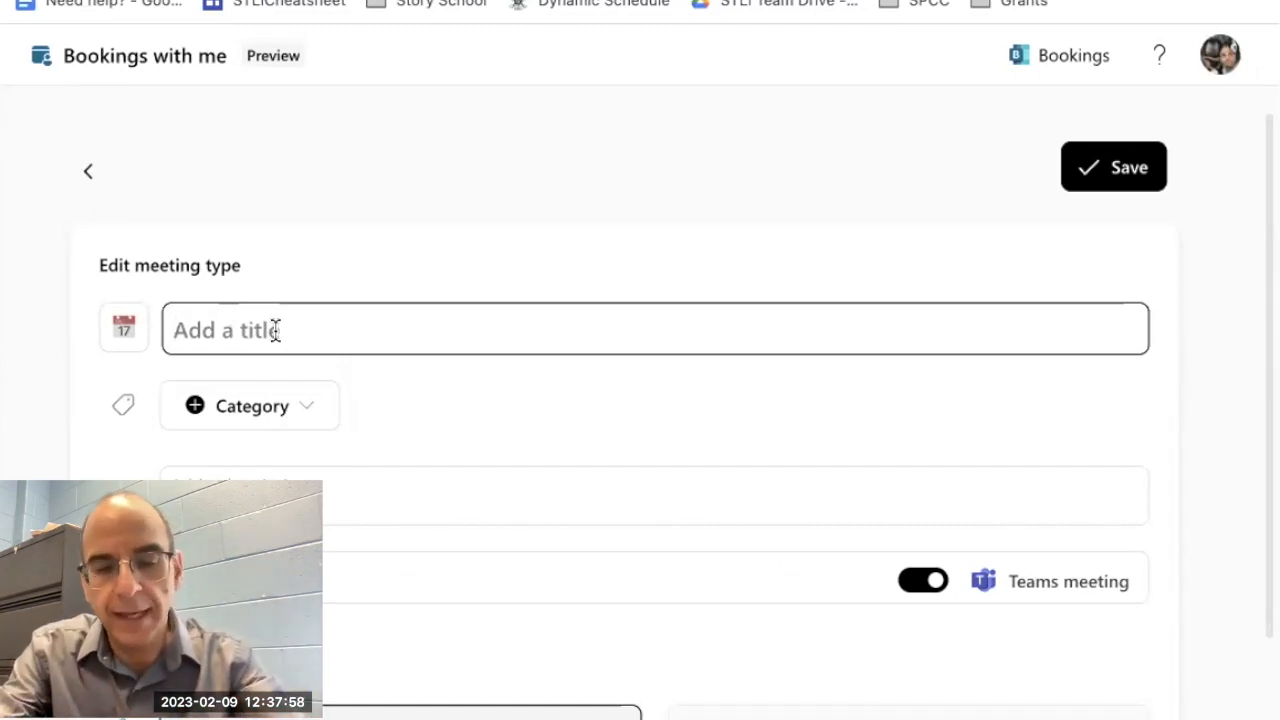
{"action": "type", "text": "90"}
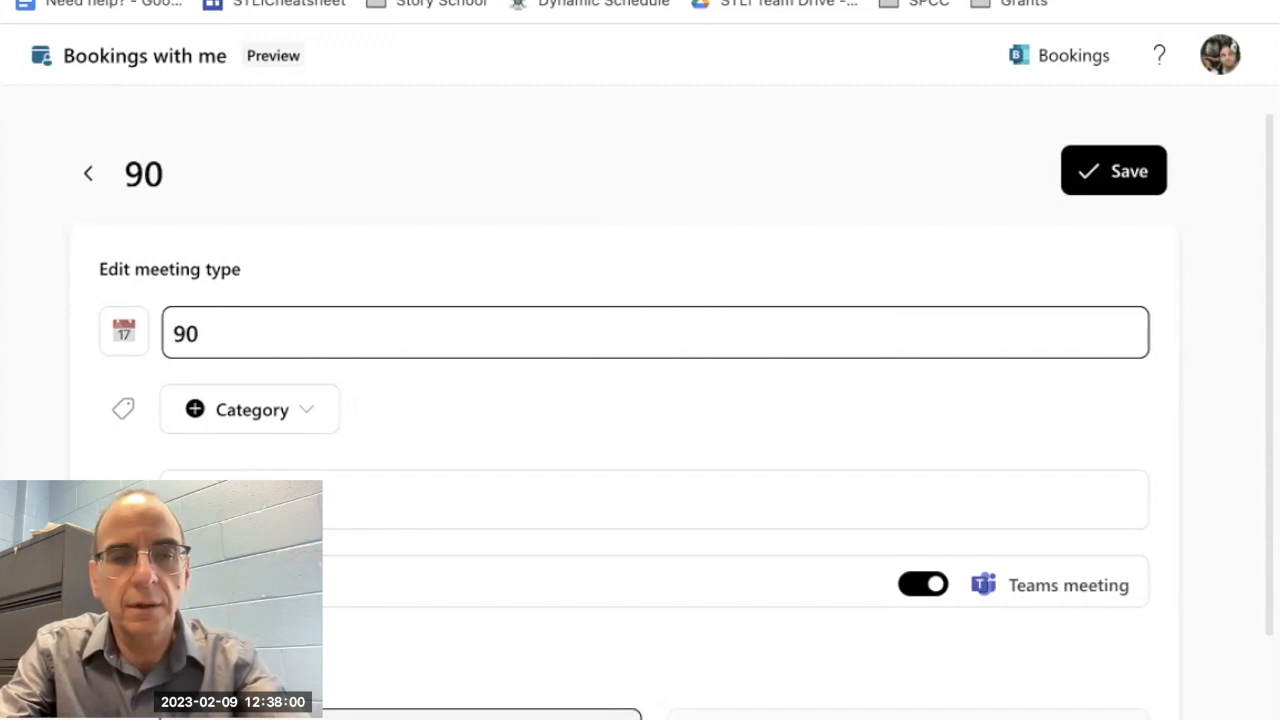
{"action": "type", "text": " Mi"}
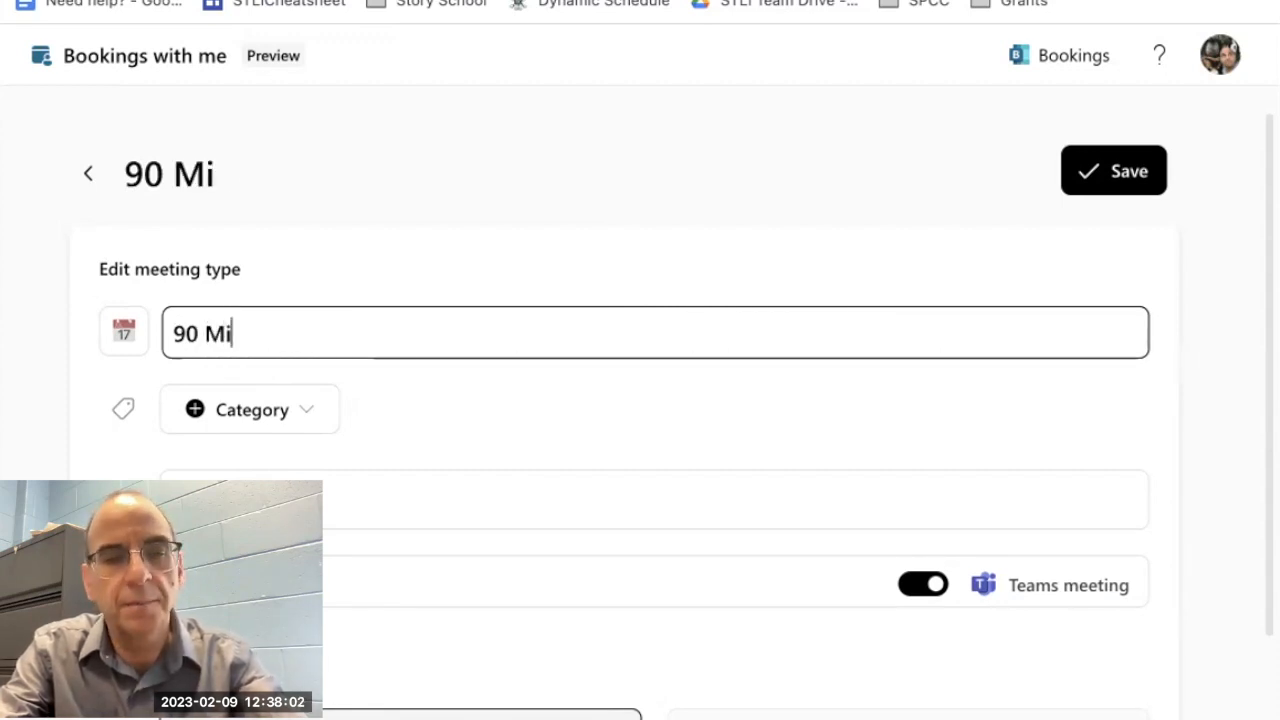
{"action": "type", "text": "nute C"}
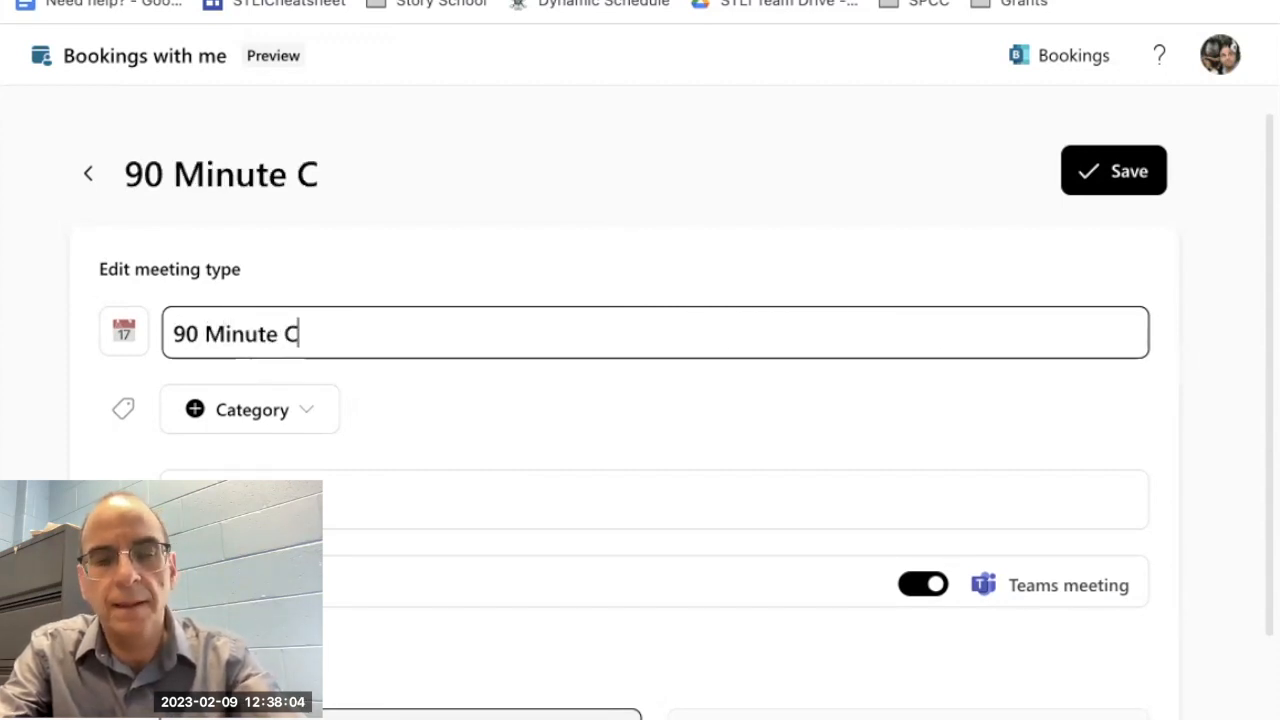
{"action": "type", "text": "lassroom Visit"}
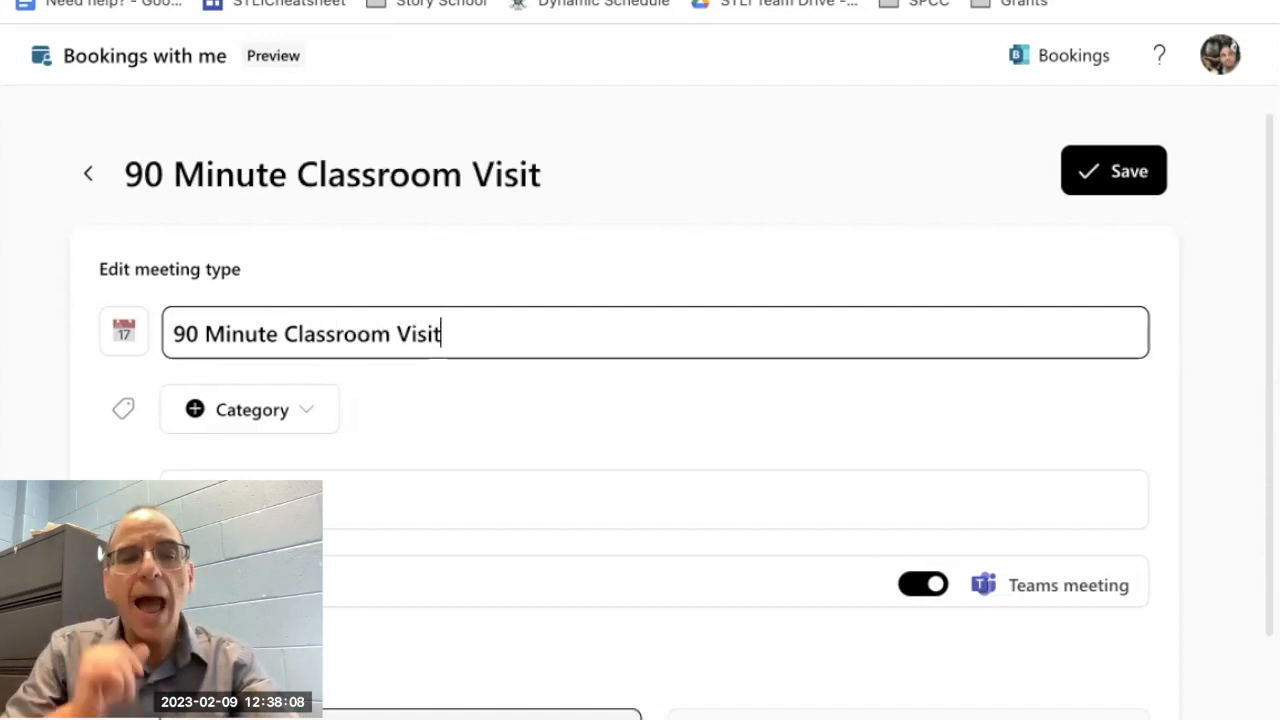
Step: Turn off the Teams meeting option for the classroom visit and set its location to TBA
{"action": "left_click", "coordinate": [240, 474]}
{"action": "scroll", "coordinate": [240, 474], "scroll_direction": "down", "scroll_amount": 3}
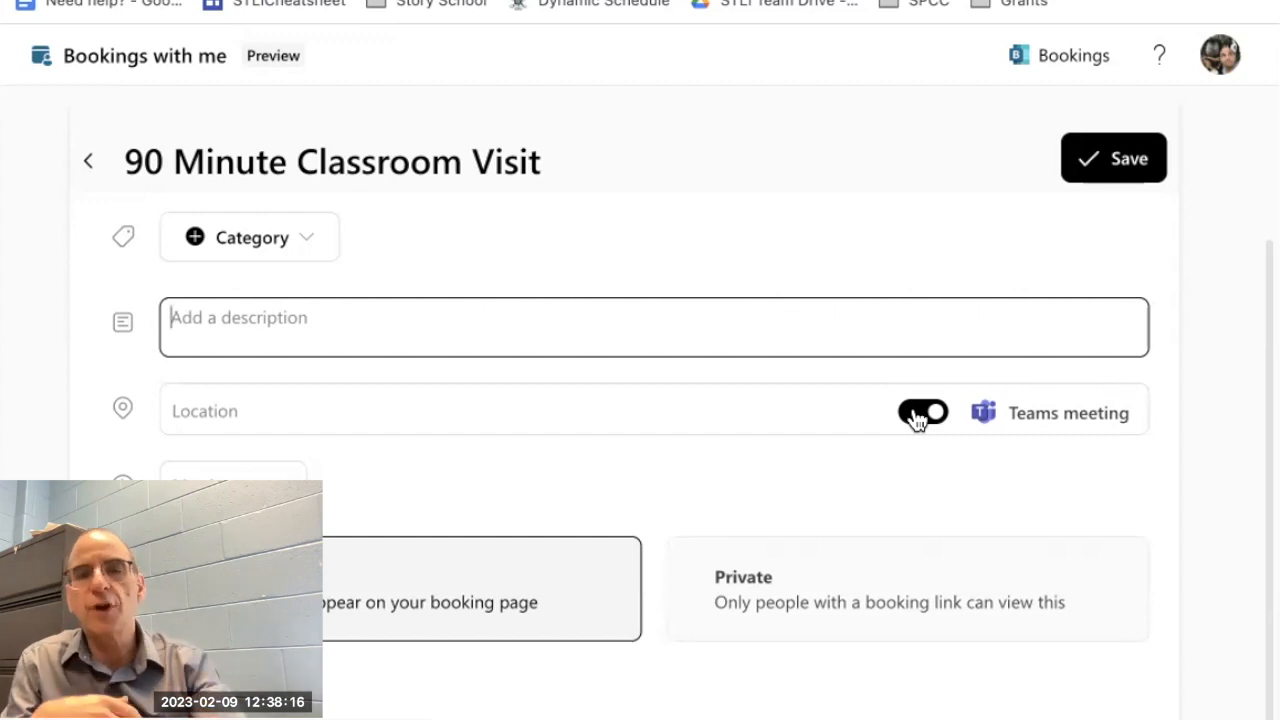
{"action": "left_click", "coordinate": [916, 416]}
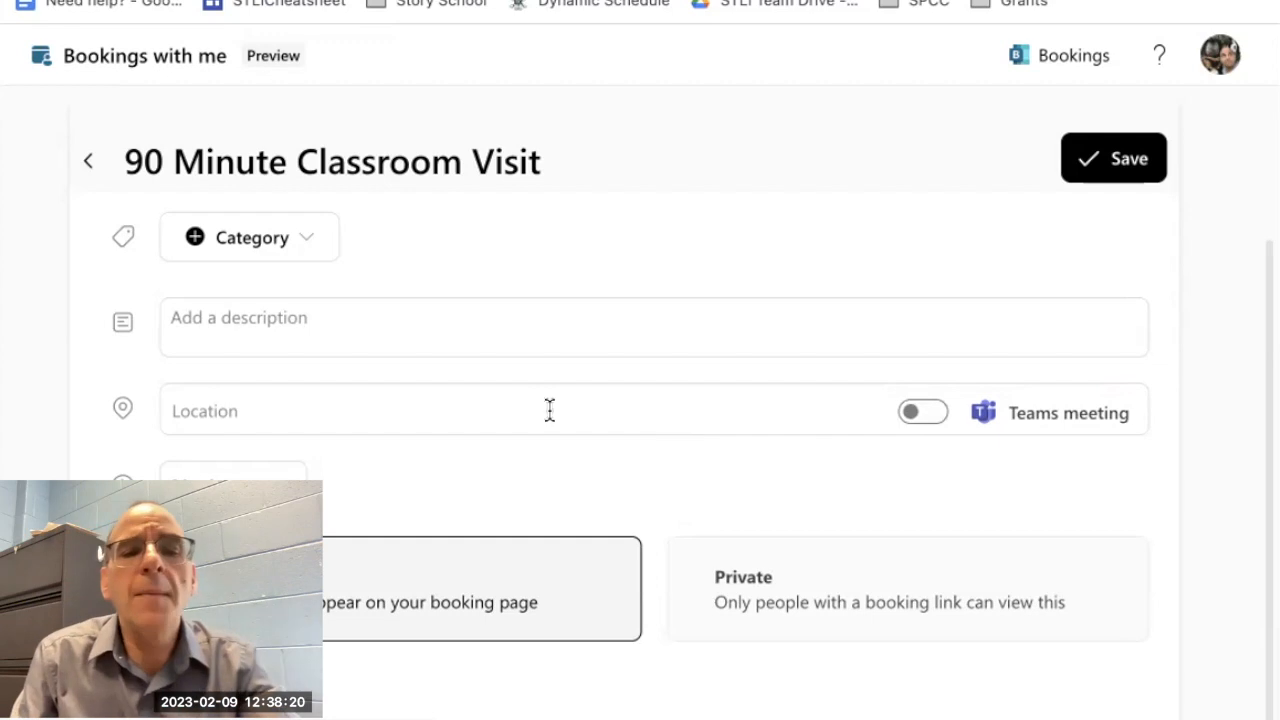
{"action": "left_click", "coordinate": [492, 403]}
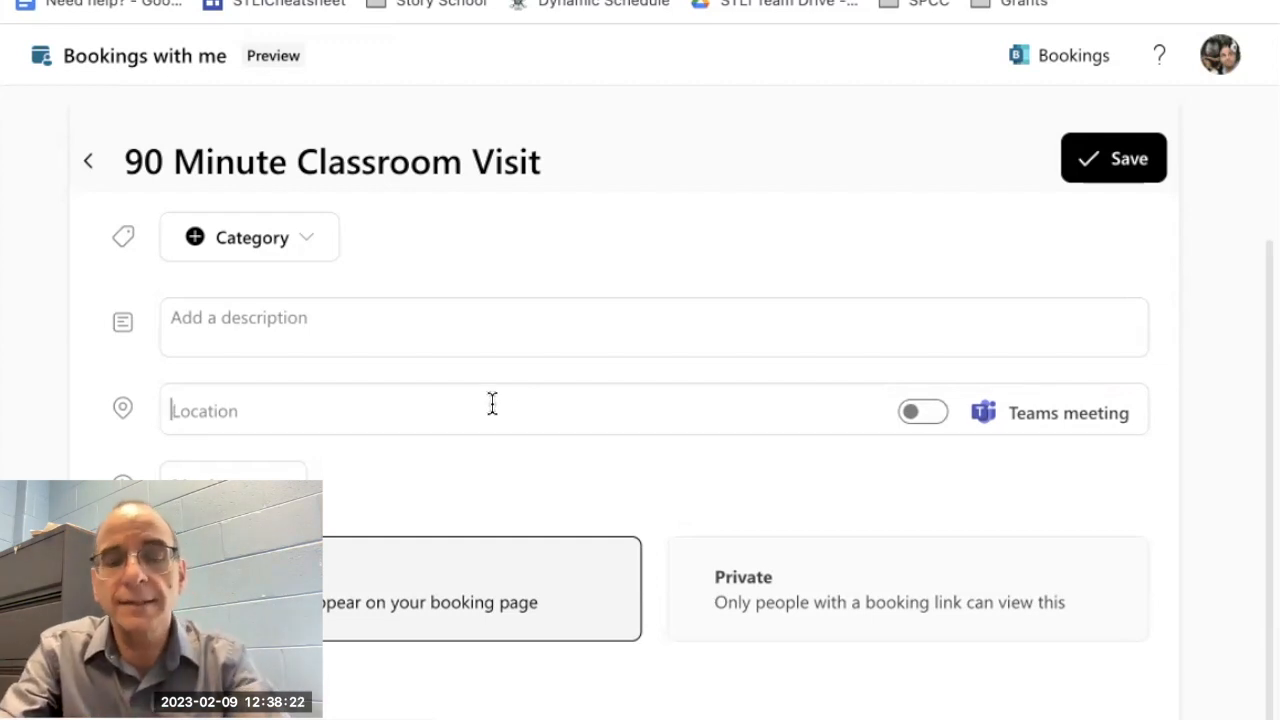
{"action": "type", "text": "TBA"}
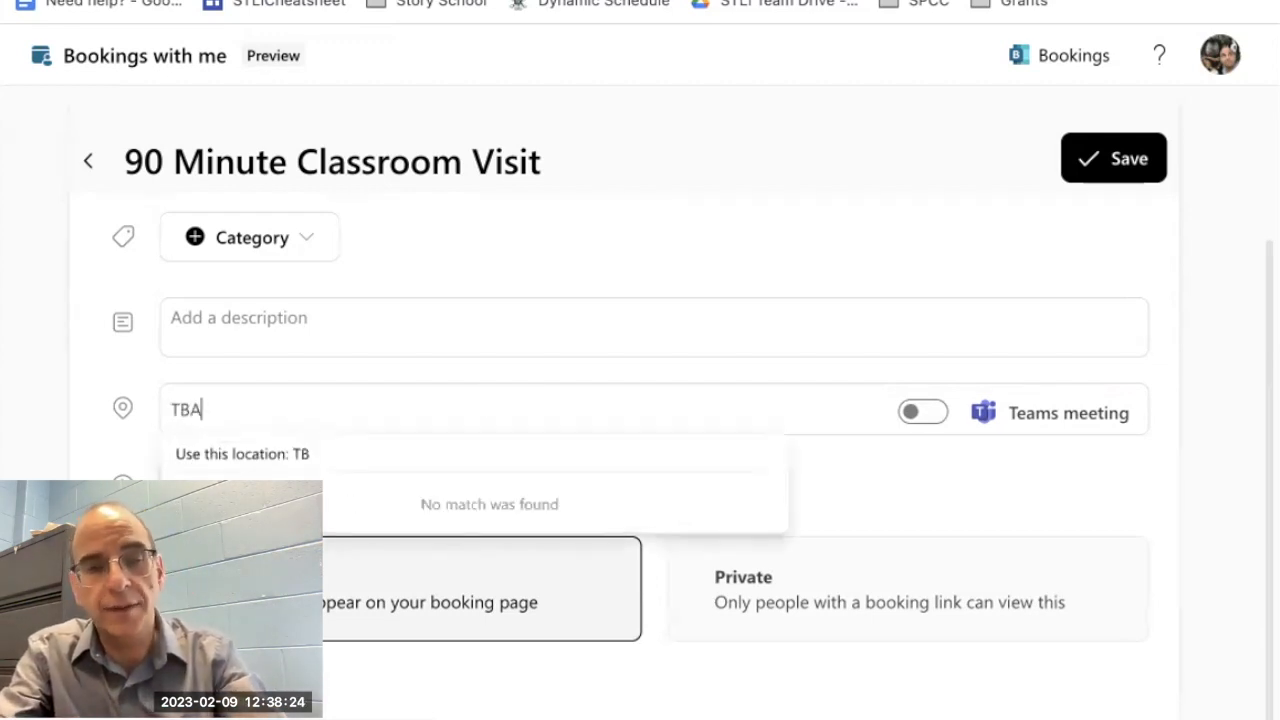
{"action": "left_click", "coordinate": [257, 458]}
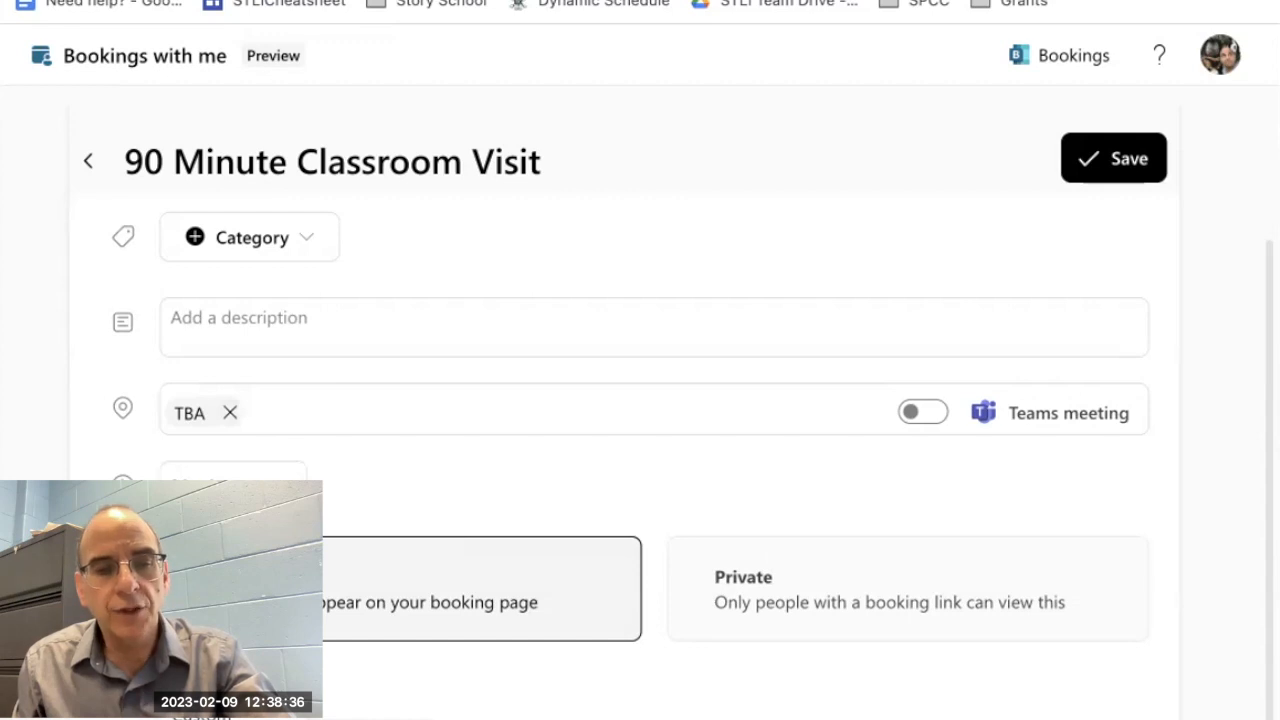
Step: Set the classroom visit's duration to a custom length of 90 mins
{"action": "left_click", "coordinate": [202, 715]}
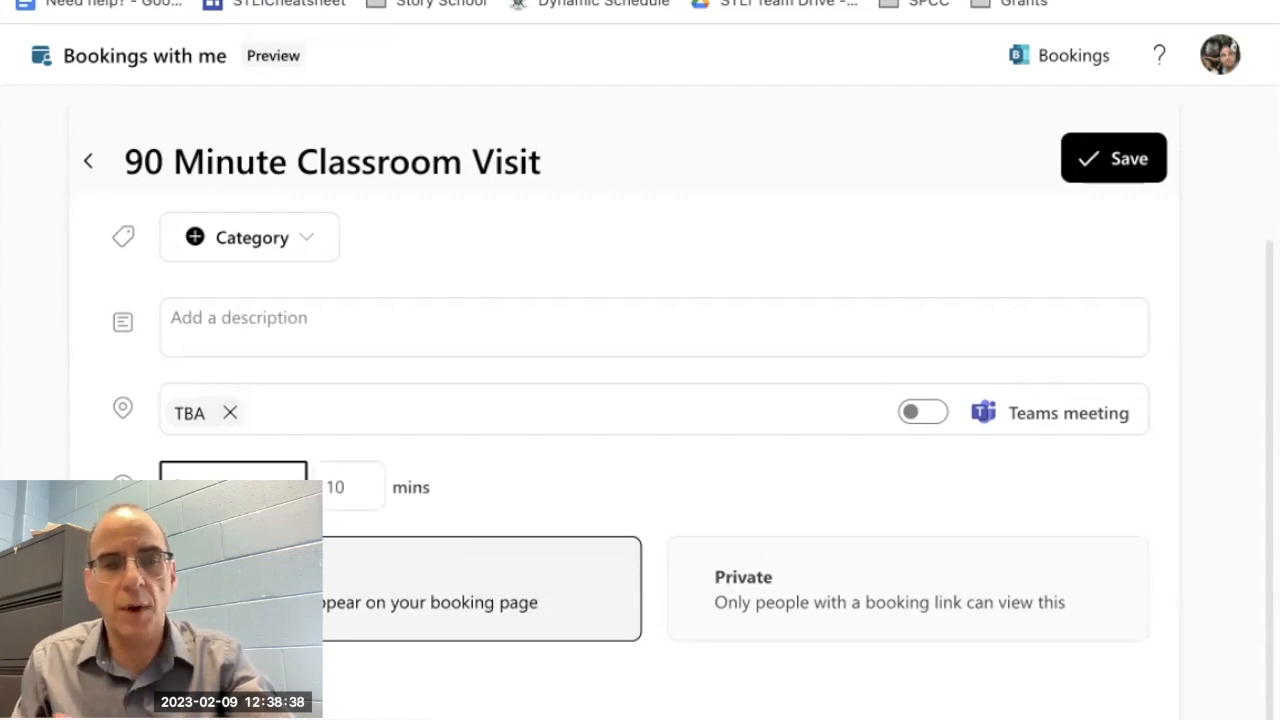
{"action": "left_click_drag", "start_coordinate": [343, 482], "coordinate": [316, 472]}
{"action": "type", "text": "90"}
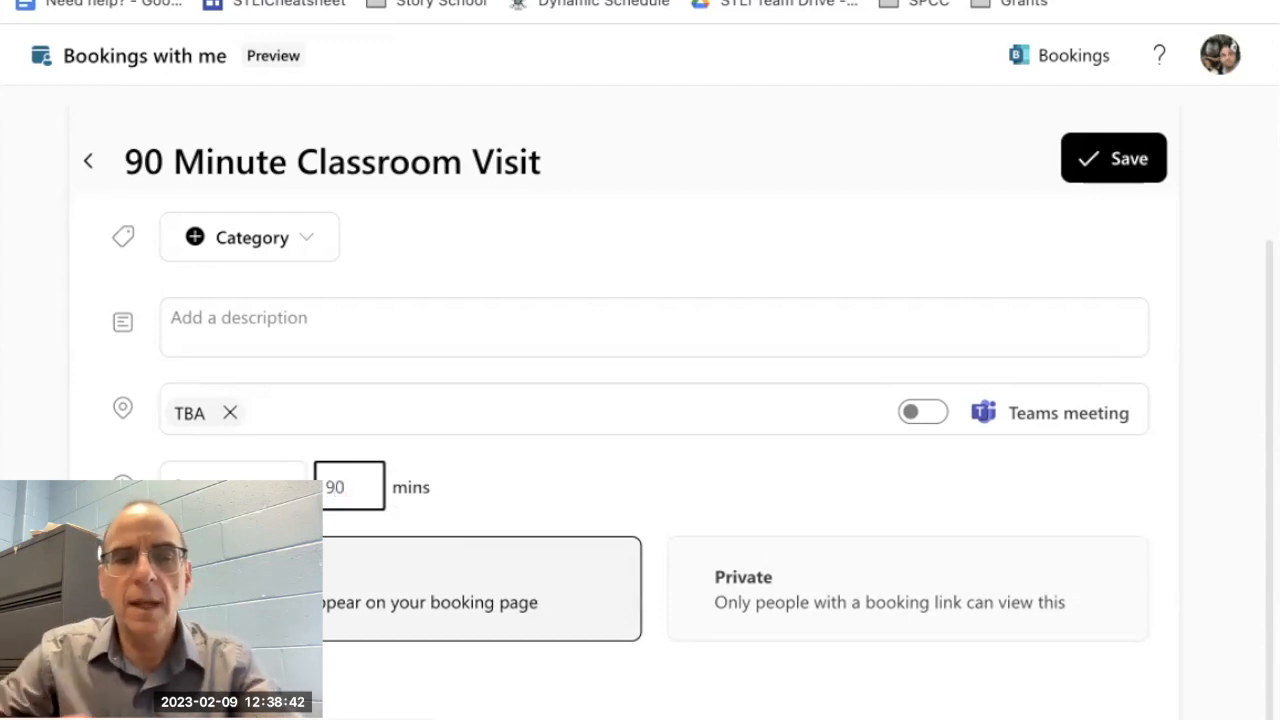
Step: In the advanced schedule options, set the buffer time before and after the meeting to 15 mins each
{"action": "scroll", "coordinate": [340, 566], "scroll_direction": "down", "scroll_amount": 1}
{"action": "scroll", "coordinate": [340, 566], "scroll_direction": "down", "scroll_amount": 2}
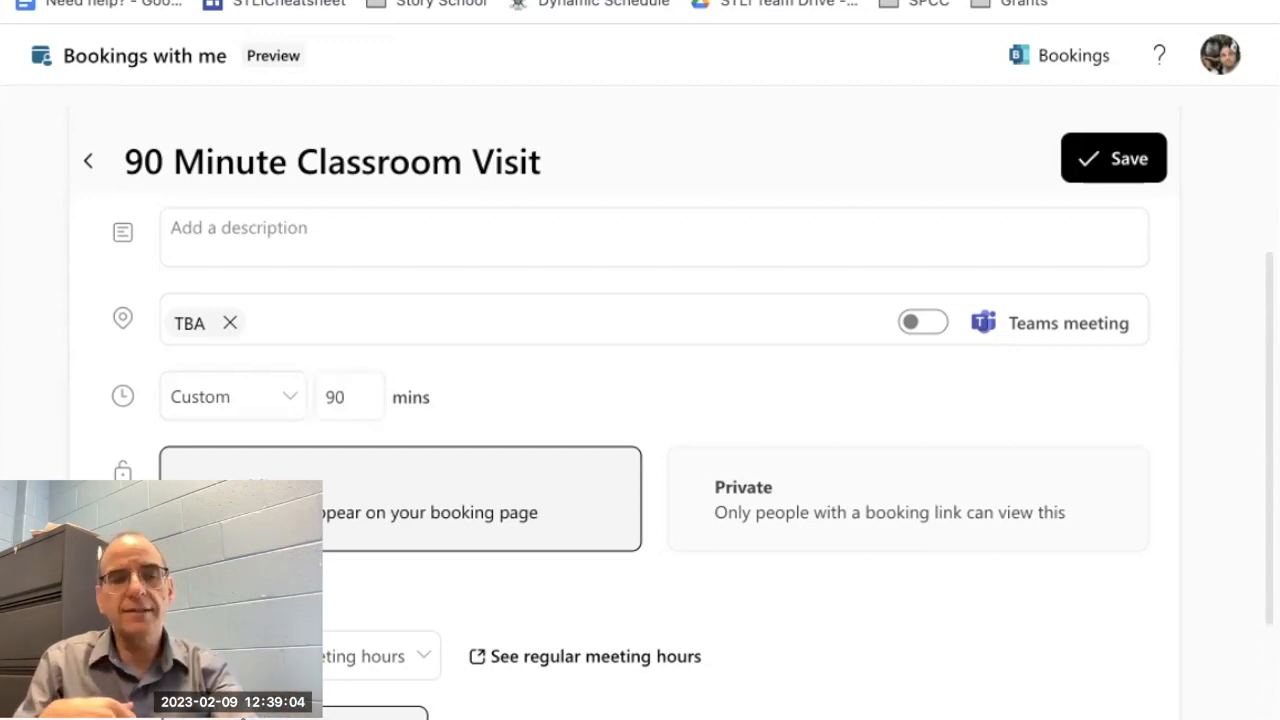
{"action": "scroll", "coordinate": [640, 450], "scroll_direction": "down", "scroll_amount": 4}
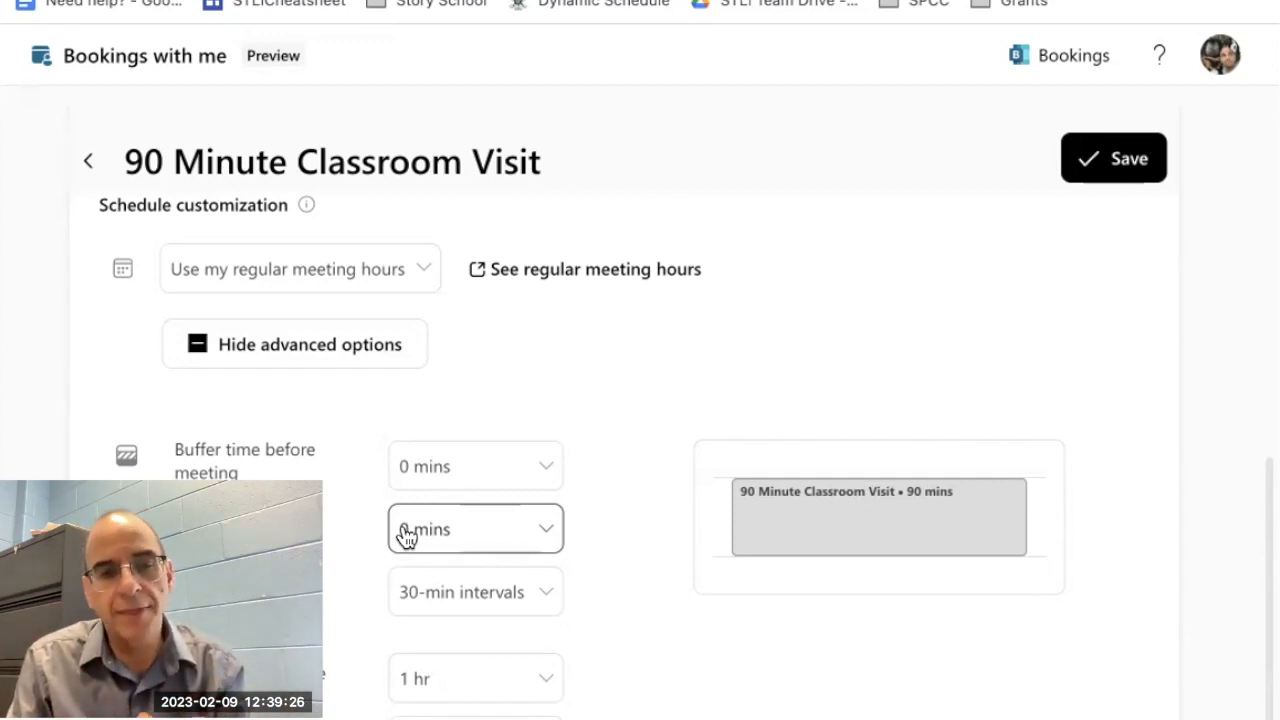
{"action": "left_click", "coordinate": [408, 468]}
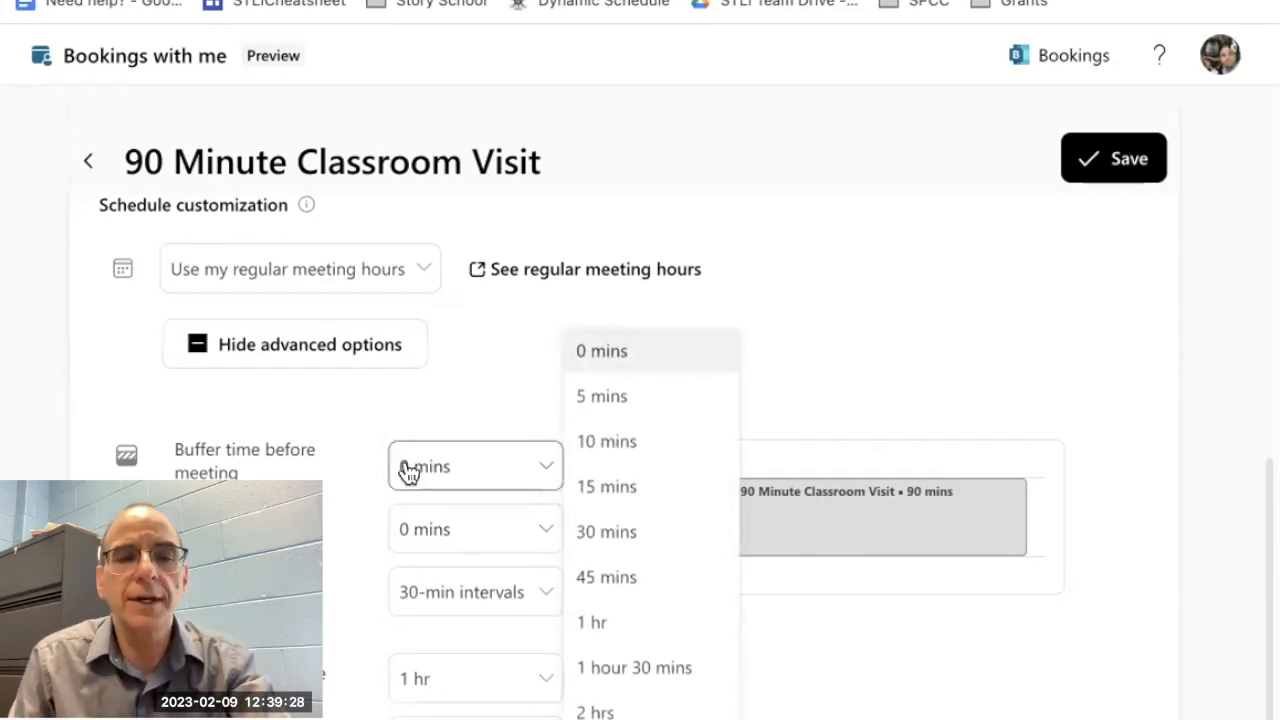
{"action": "left_click", "coordinate": [624, 488]}
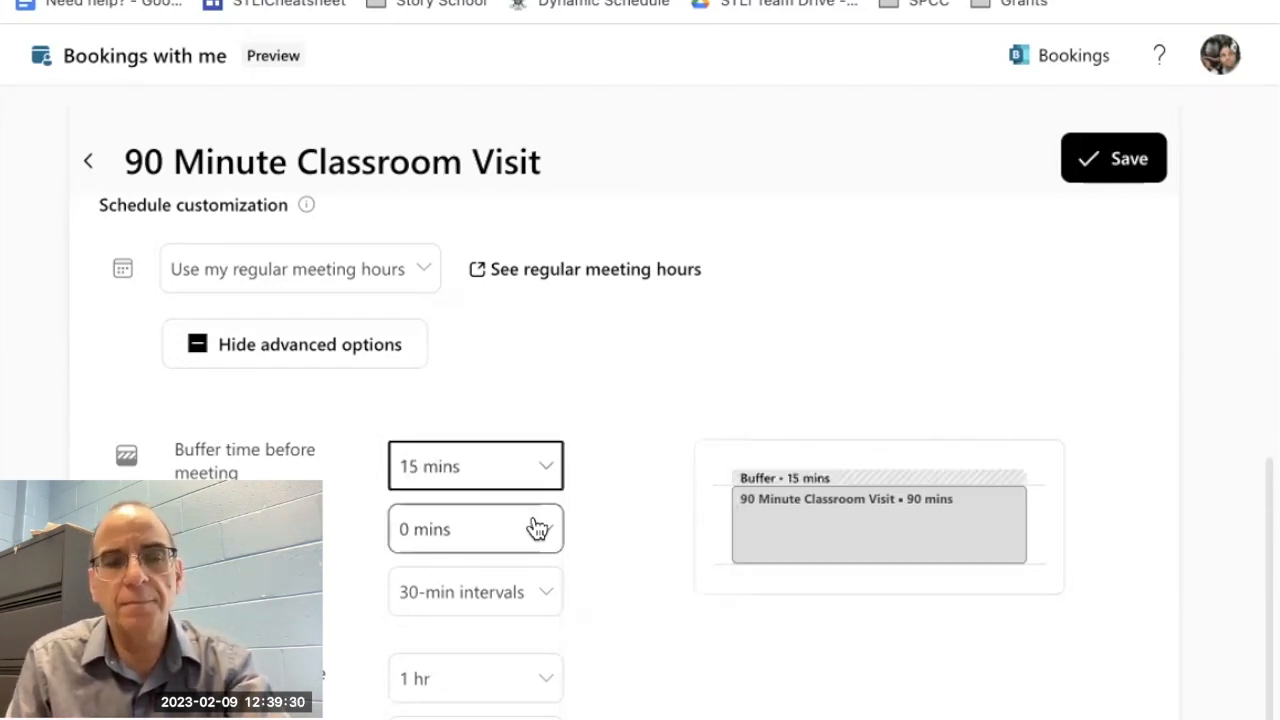
{"action": "left_click", "coordinate": [538, 529]}
{"action": "left_click", "coordinate": [600, 486]}
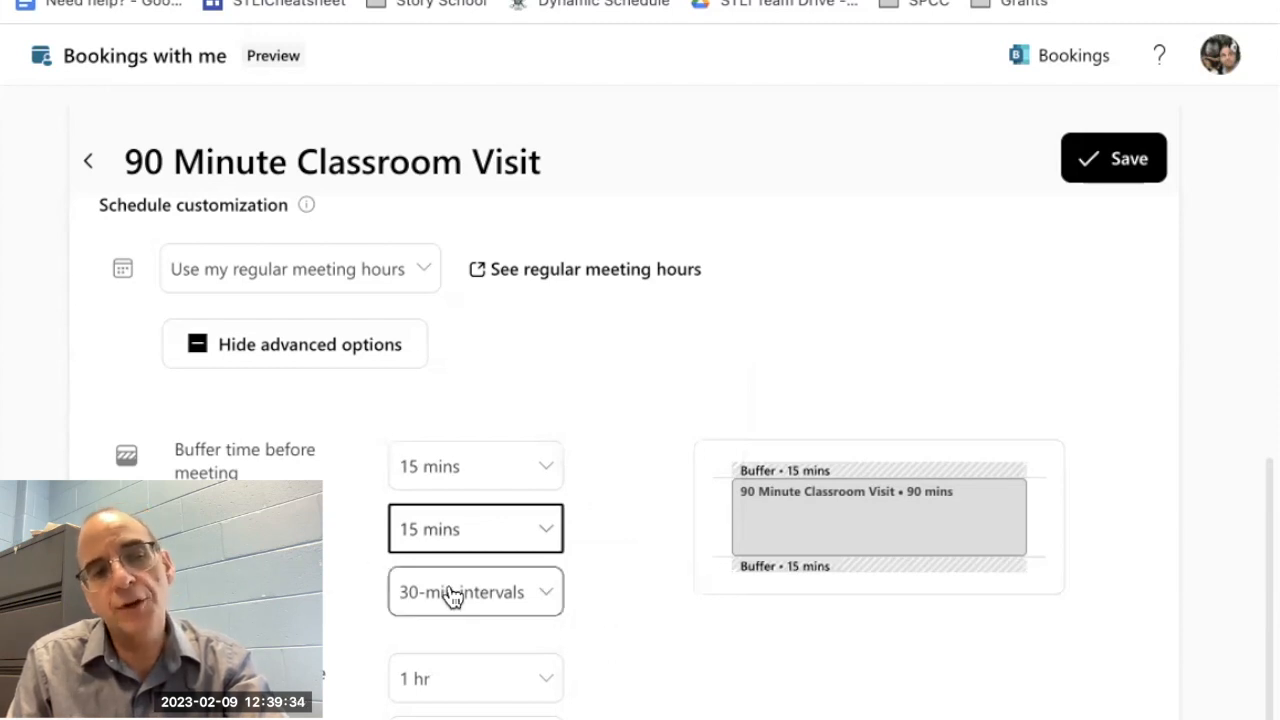
Step: Limit the meeting's start times to 5-min intervals and set the minimum lead time to 2 days
{"action": "left_click", "coordinate": [546, 594]}
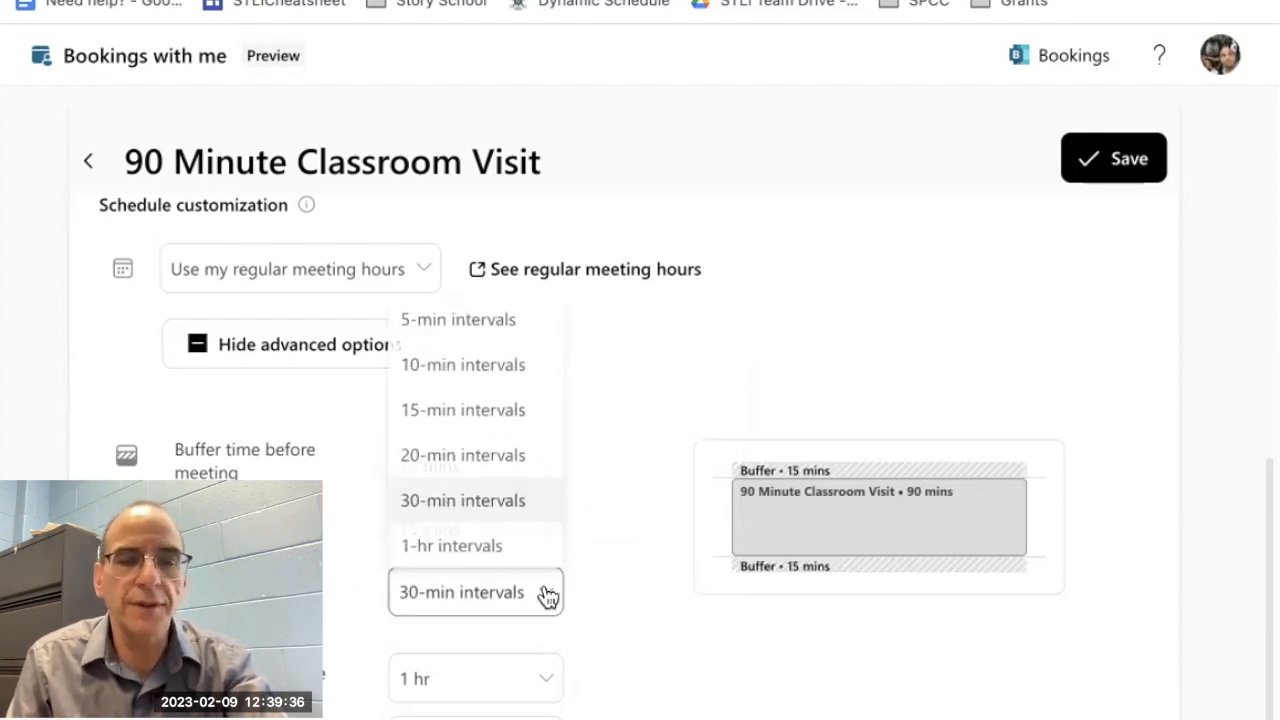
{"action": "left_click", "coordinate": [449, 325]}
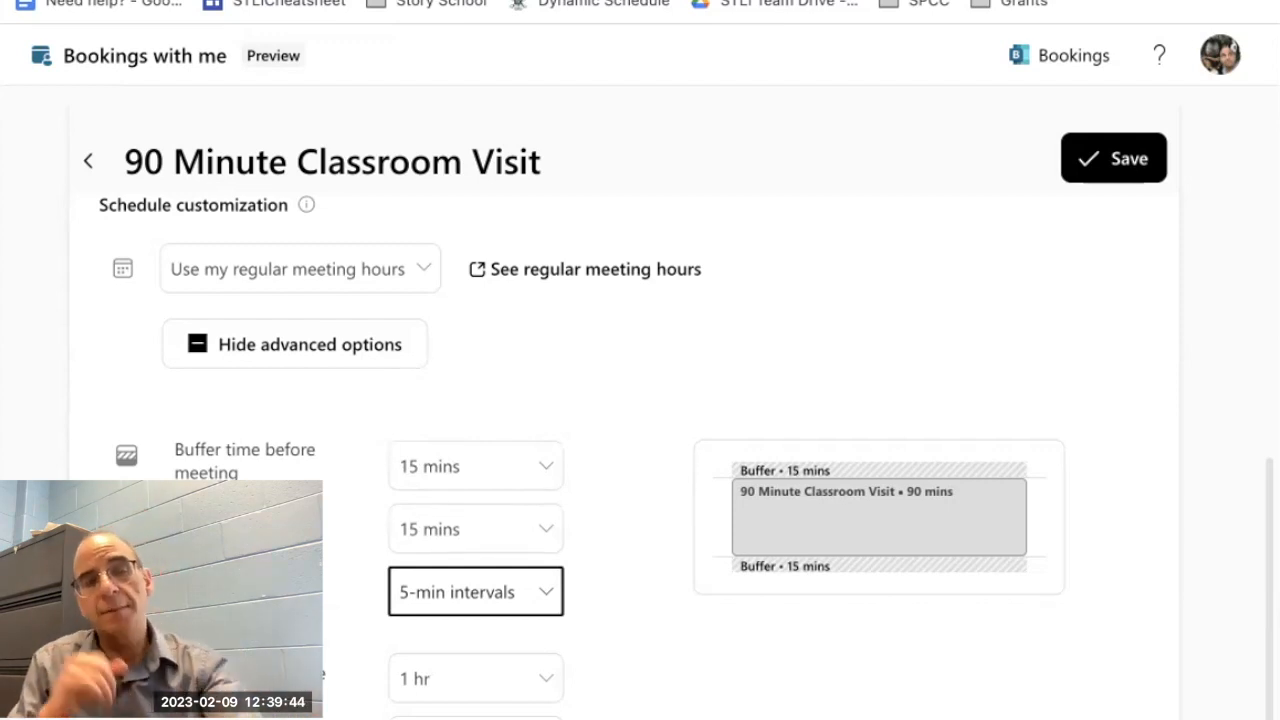
{"action": "left_click", "coordinate": [548, 680]}
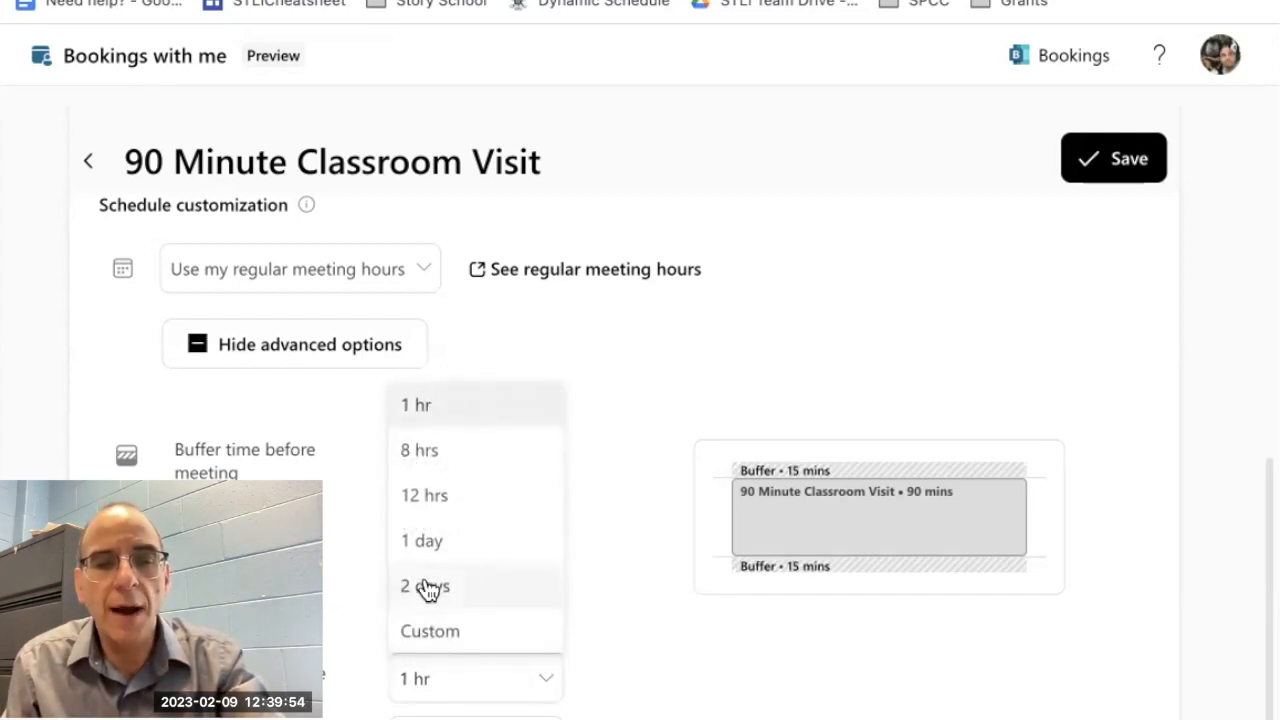
{"action": "left_click", "coordinate": [423, 586]}
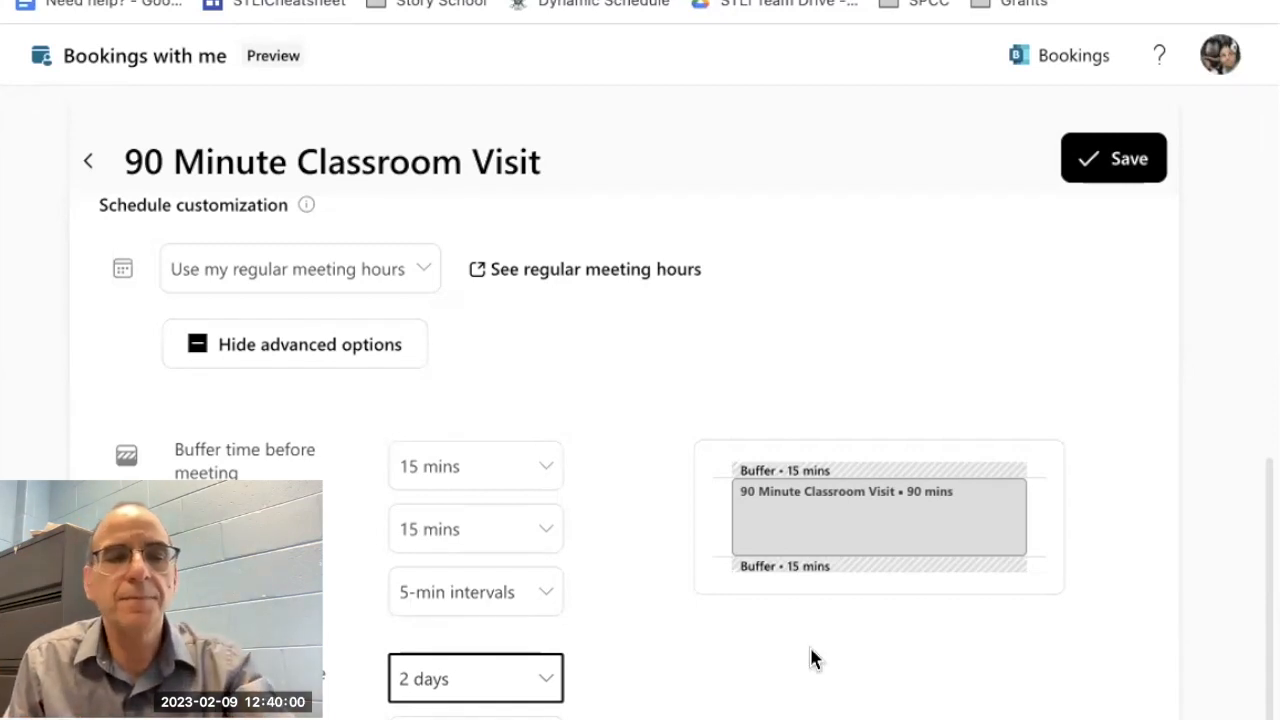
{"action": "scroll", "coordinate": [811, 648], "scroll_direction": "up", "scroll_amount": 2}
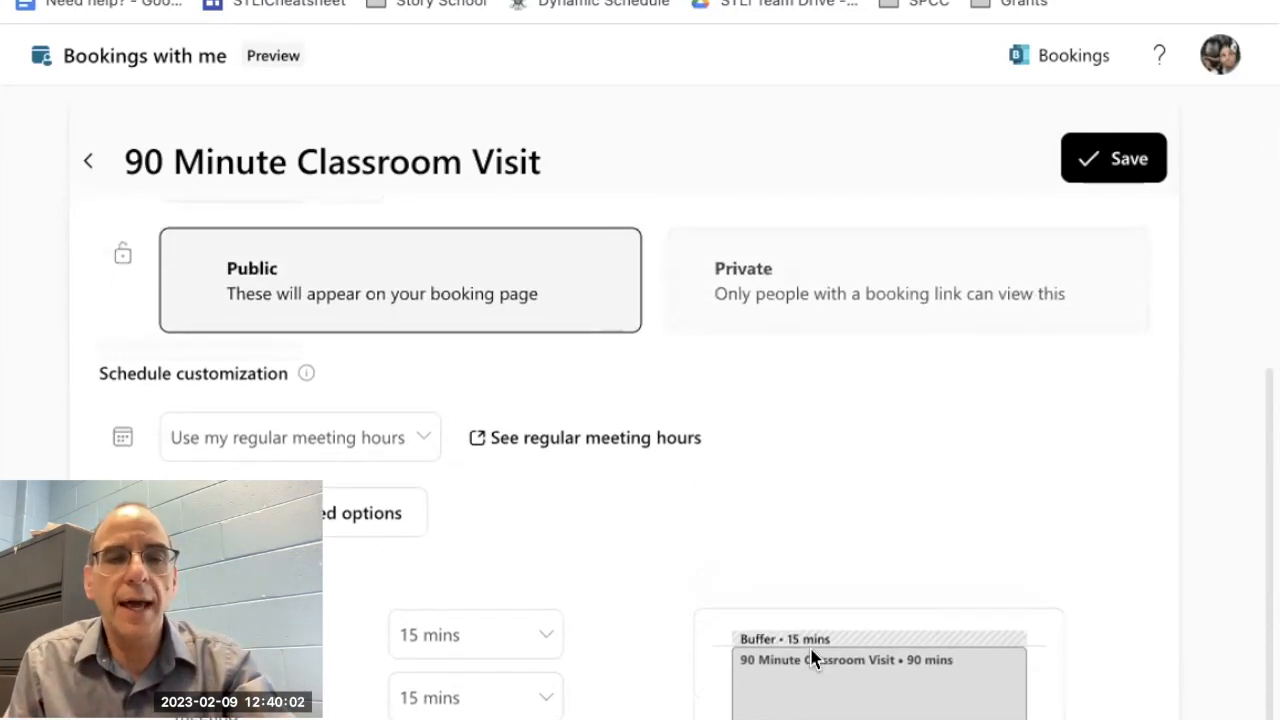
Step: Save the 90 Minute Classroom Visit meeting type and make it private
{"action": "left_click", "coordinate": [1125, 160]}
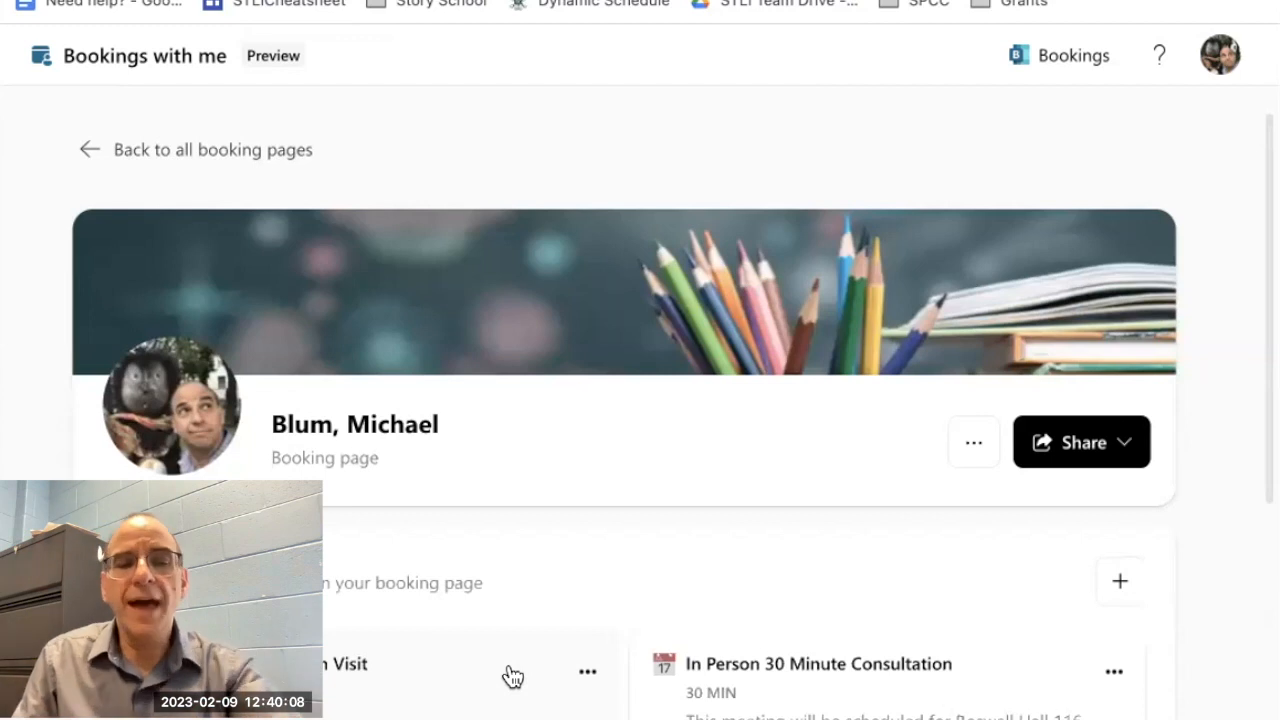
{"action": "scroll", "coordinate": [512, 677], "scroll_direction": "down", "scroll_amount": 2}
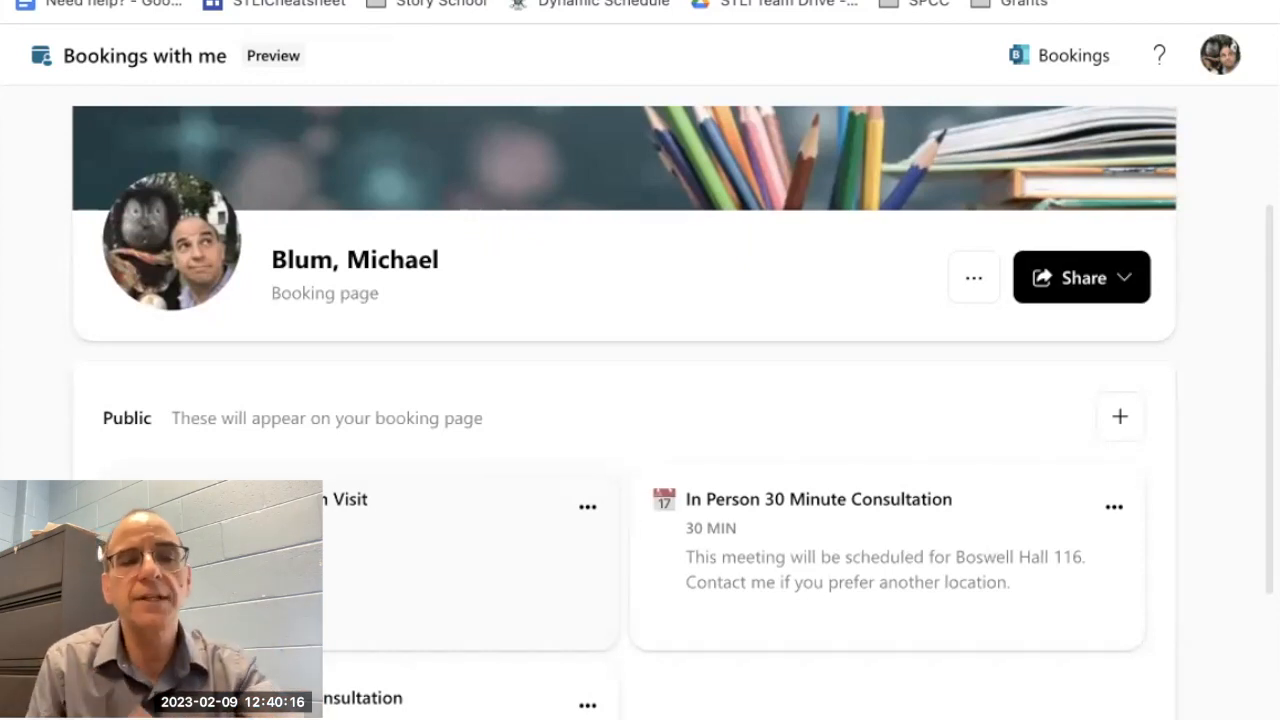
{"action": "left_click", "coordinate": [588, 510]}
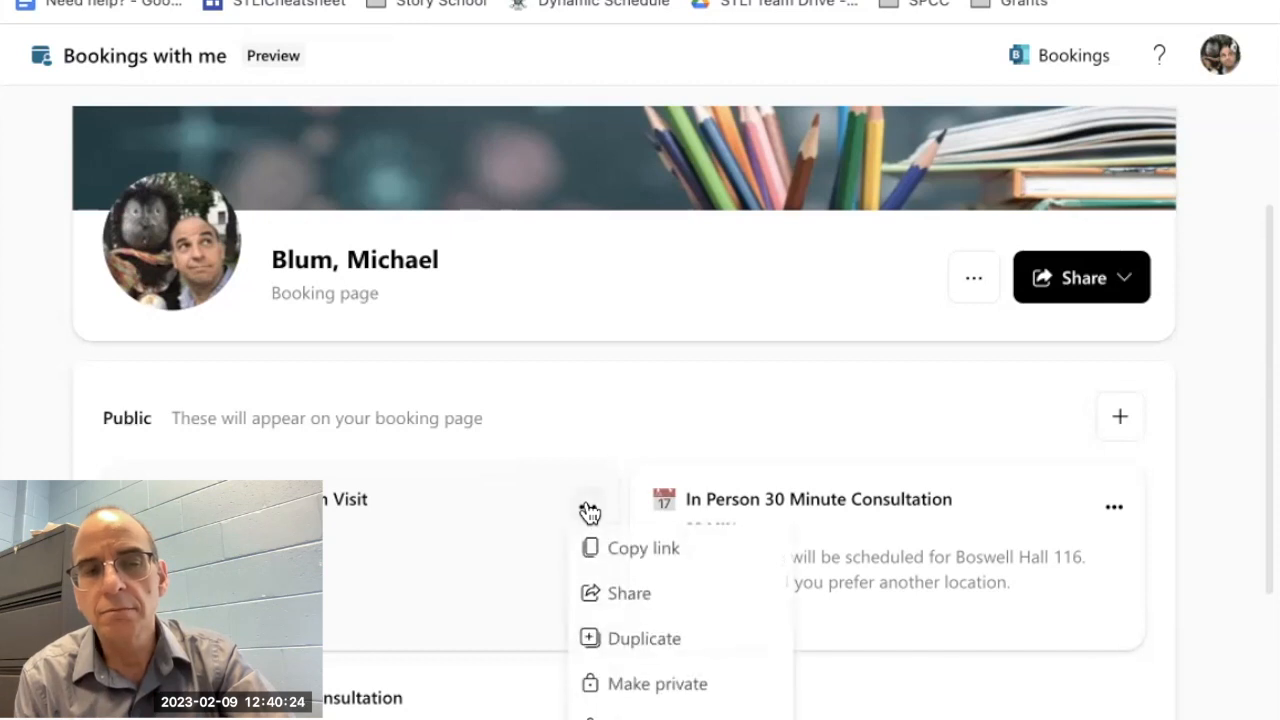
{"action": "left_click", "coordinate": [601, 686]}
{"action": "scroll", "coordinate": [601, 688], "scroll_direction": "down", "scroll_amount": 3}
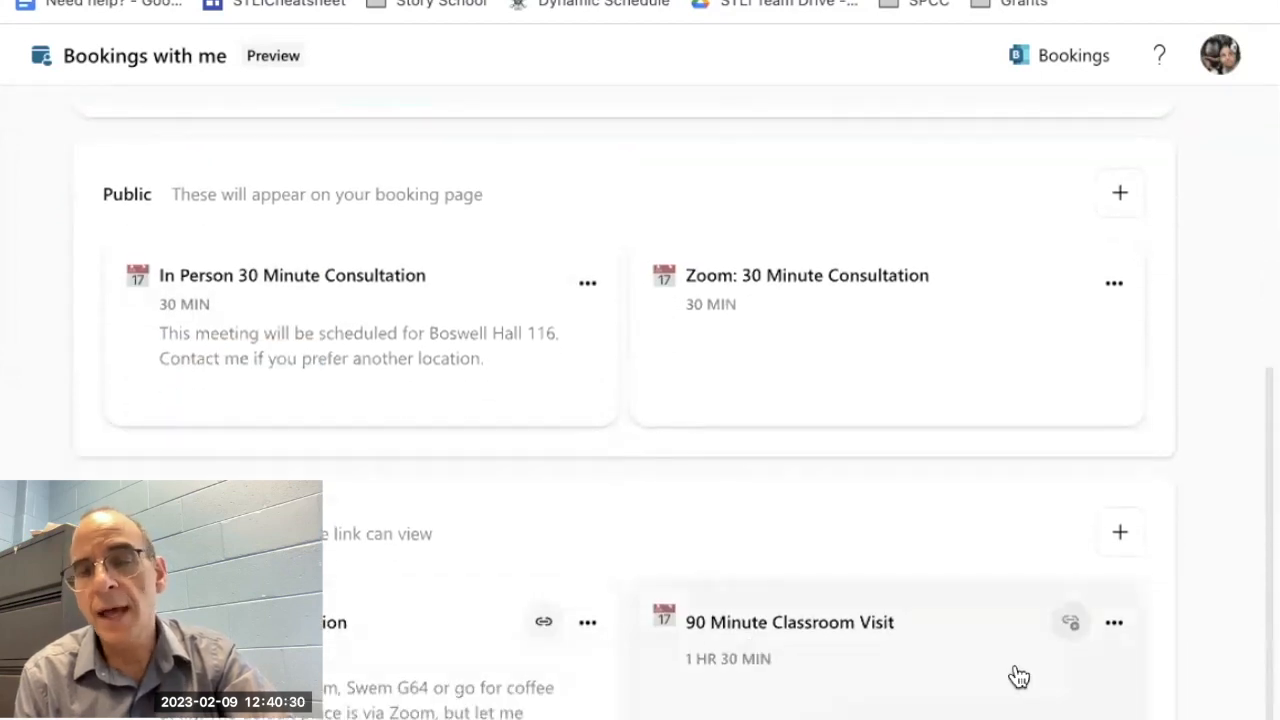
{"action": "left_click", "coordinate": [1113, 624]}
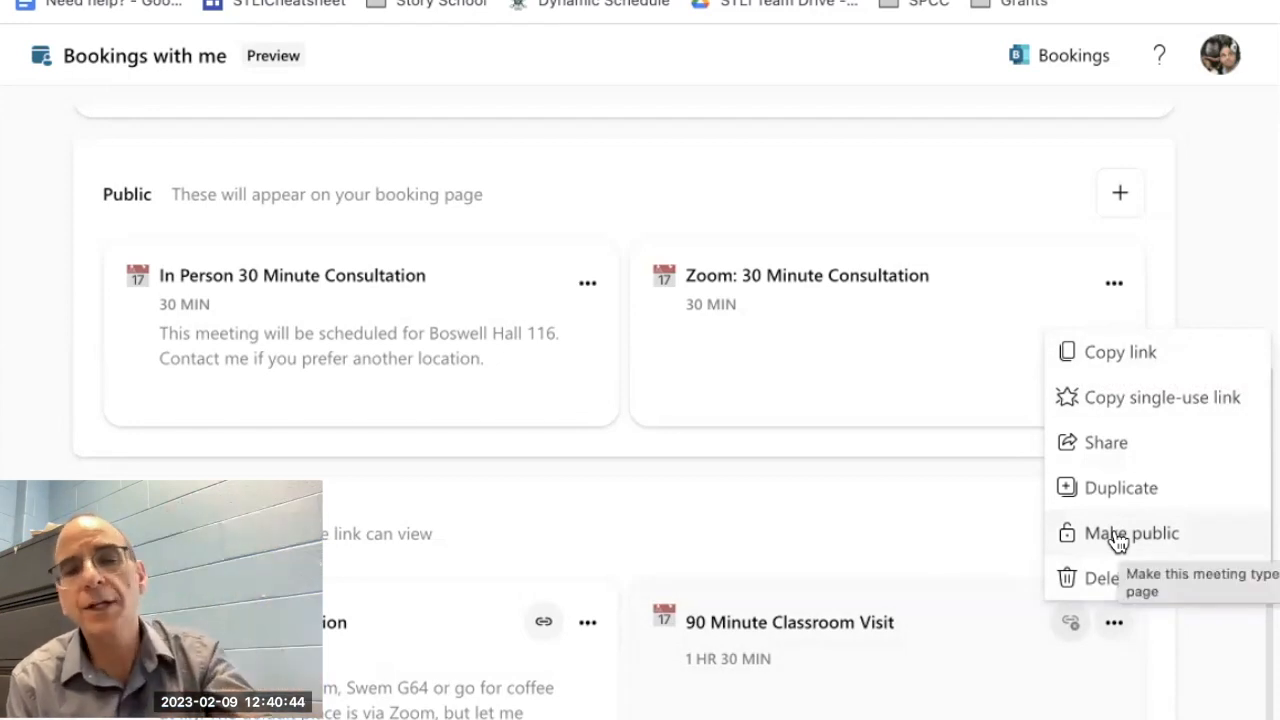
{"action": "left_click", "coordinate": [858, 553]}
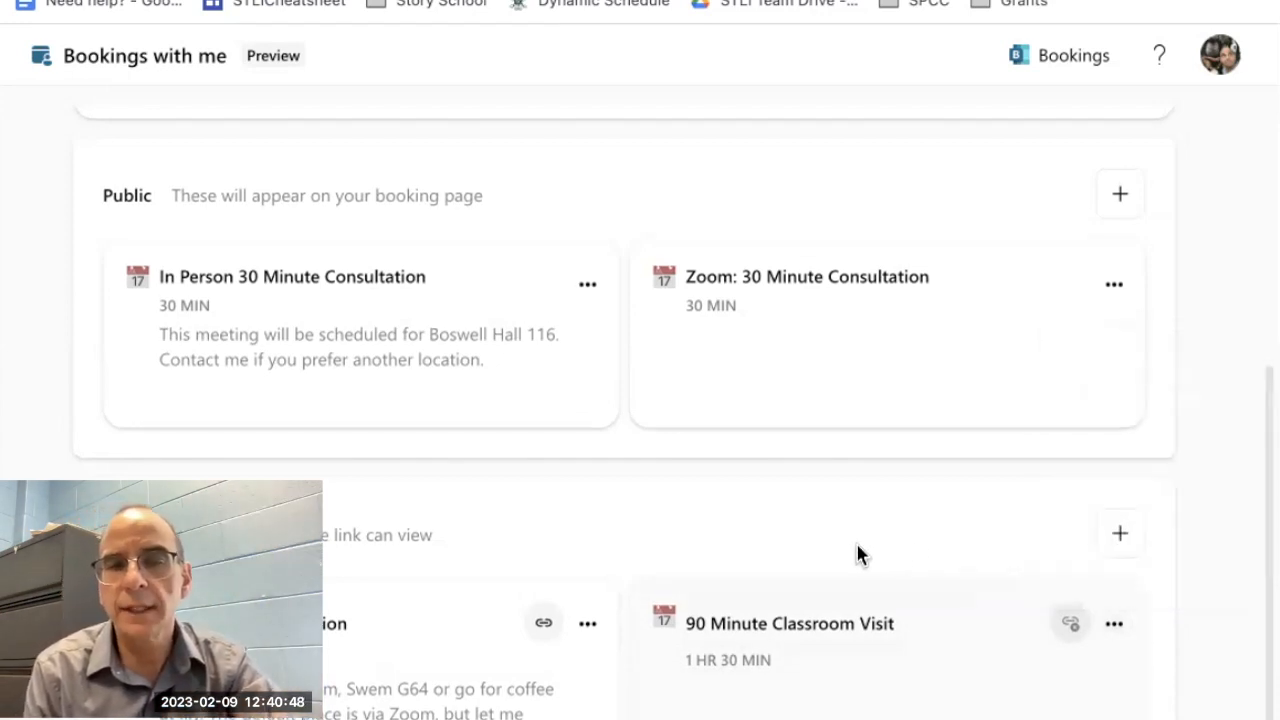
Step: Add a new public meeting type to the booking page and title it Student Advising
{"action": "scroll", "coordinate": [858, 553], "scroll_direction": "up", "scroll_amount": 3}
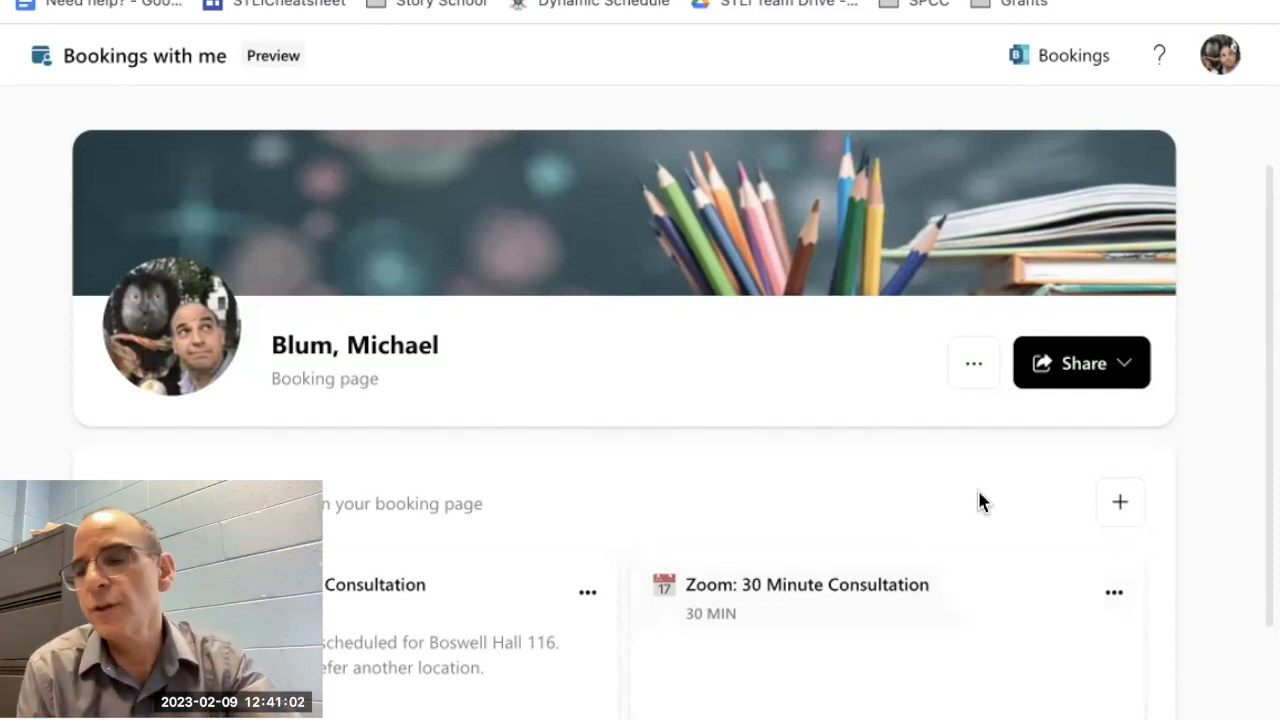
{"action": "left_click", "coordinate": [1119, 505]}
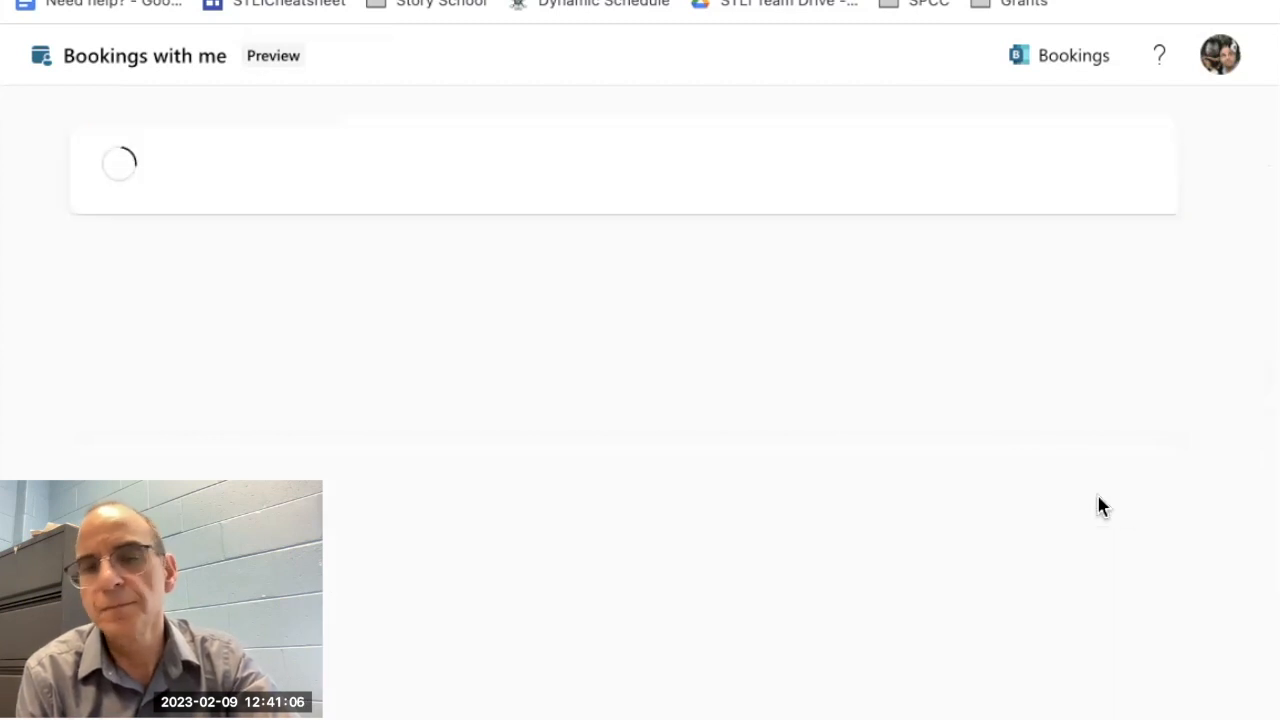
{"action": "left_click", "coordinate": [235, 325]}
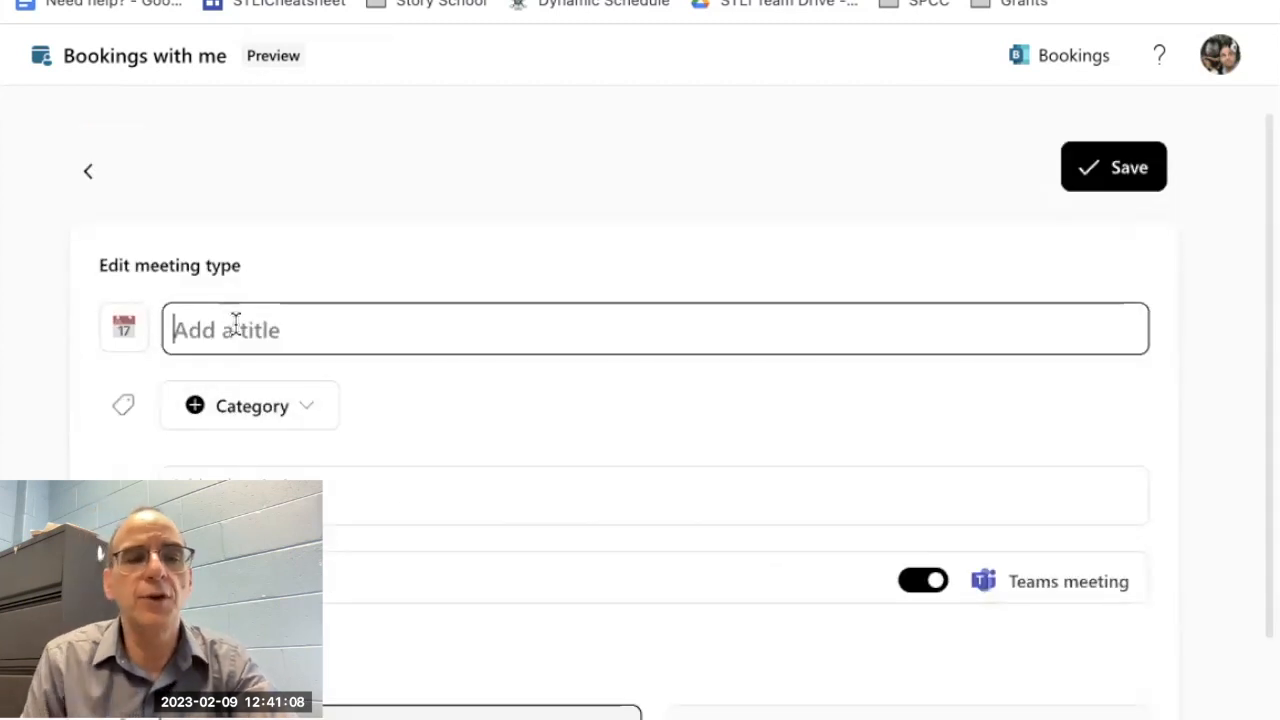
{"action": "type", "text": "Stude"}
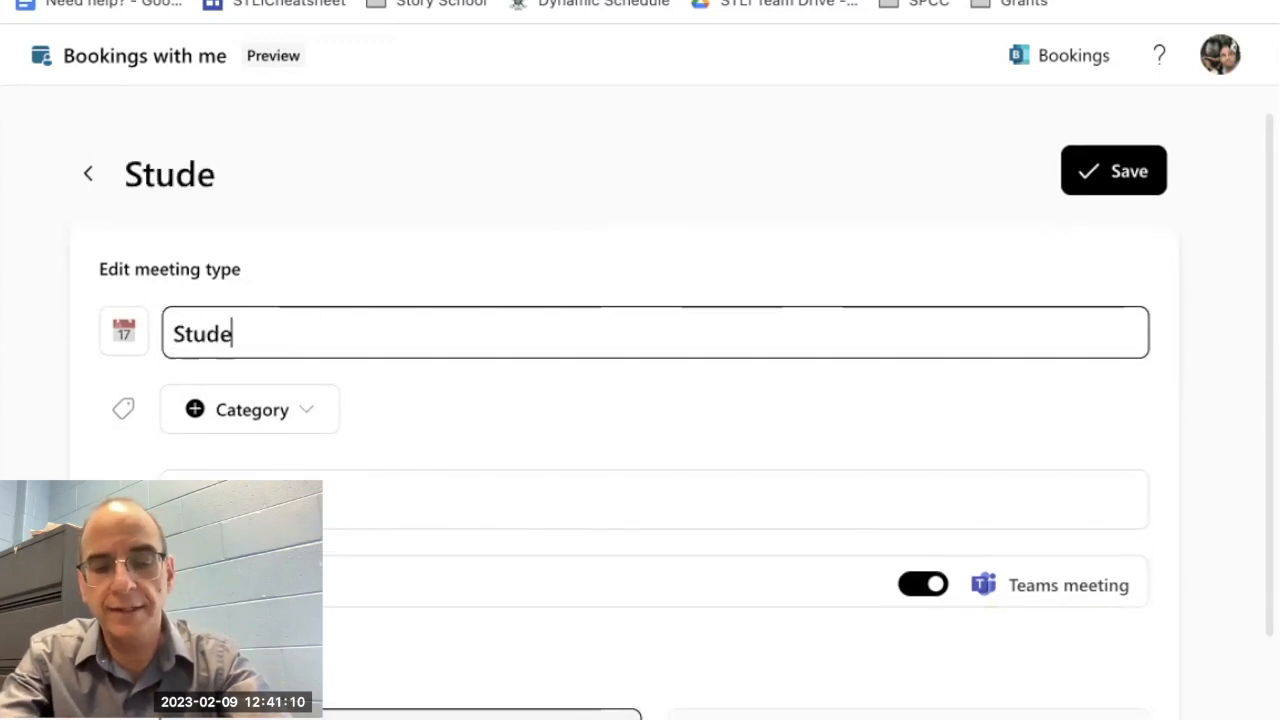
{"action": "type", "text": "nt Advin"}
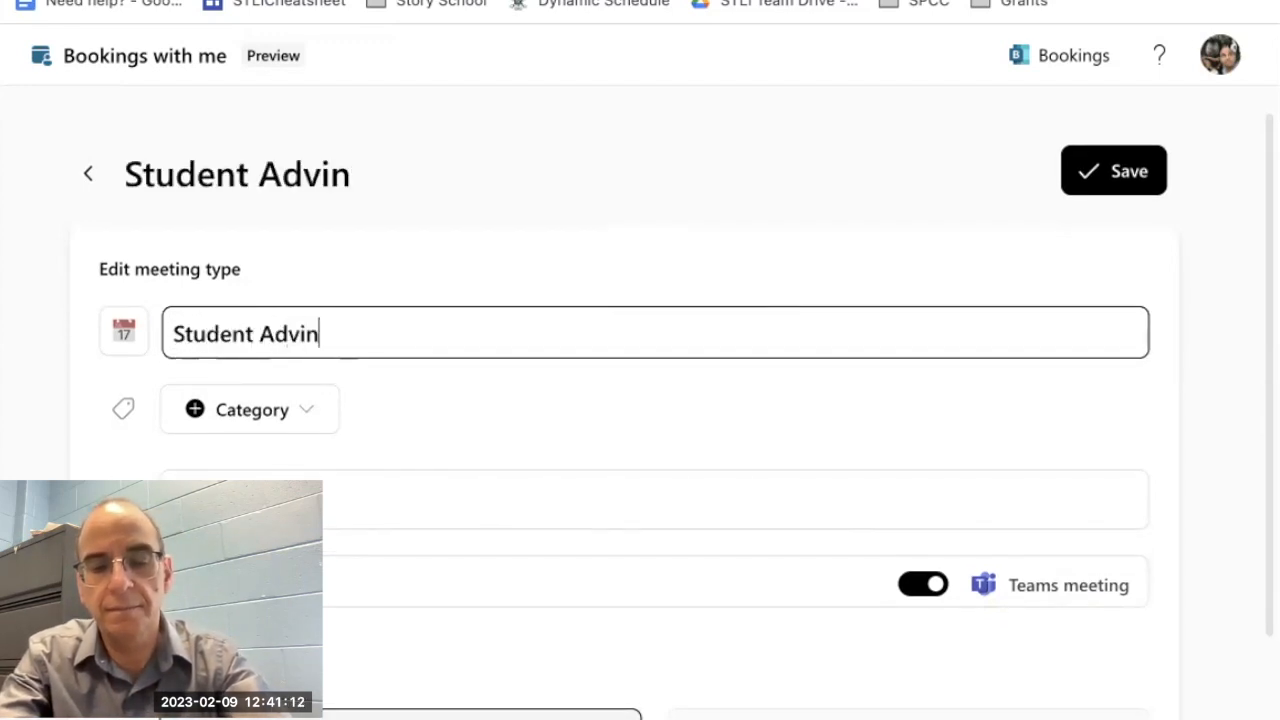
{"action": "key", "text": "BackSpace"}
{"action": "type", "text": "sing"}
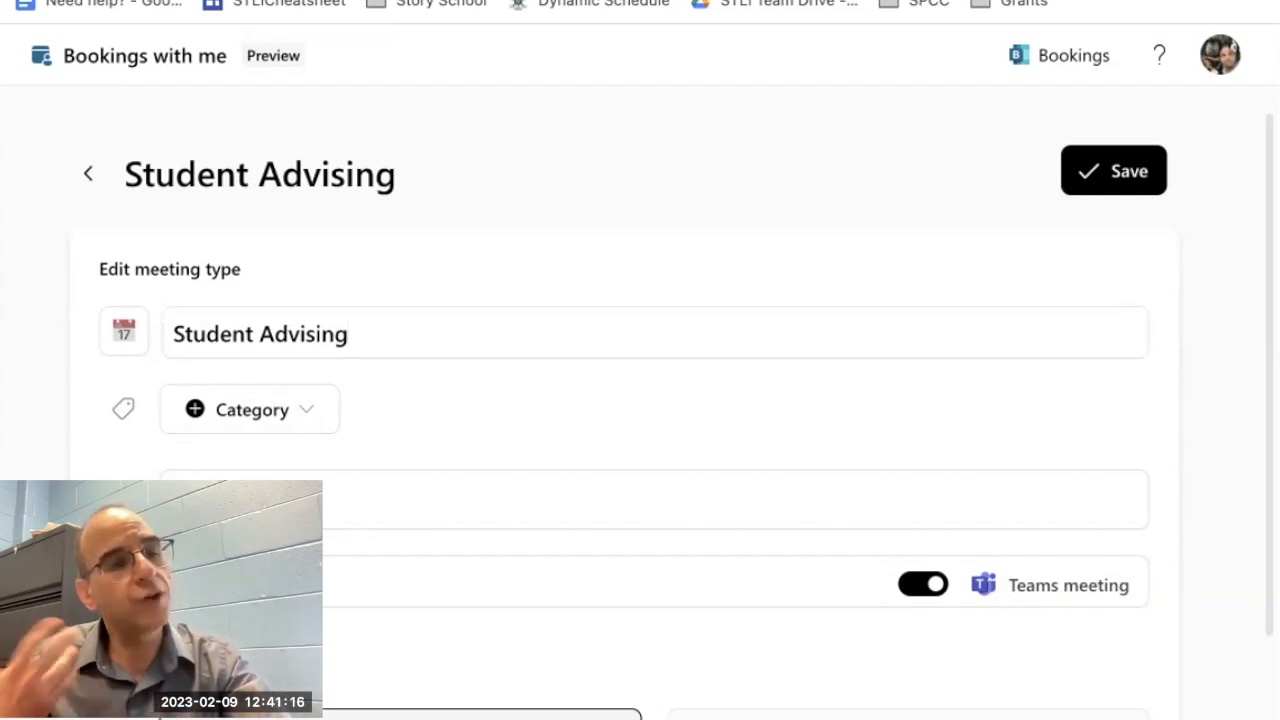
{"action": "type", "text": "Boswe"}
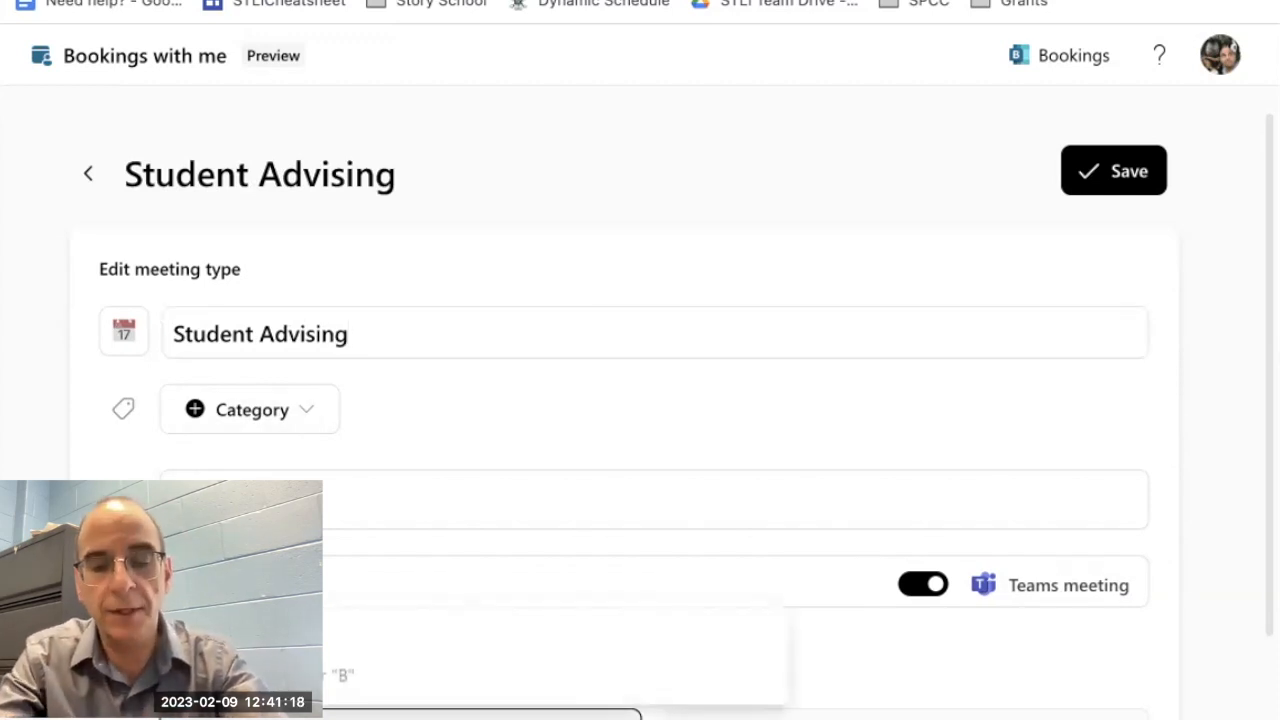
{"action": "type", "text": "ll 116"}
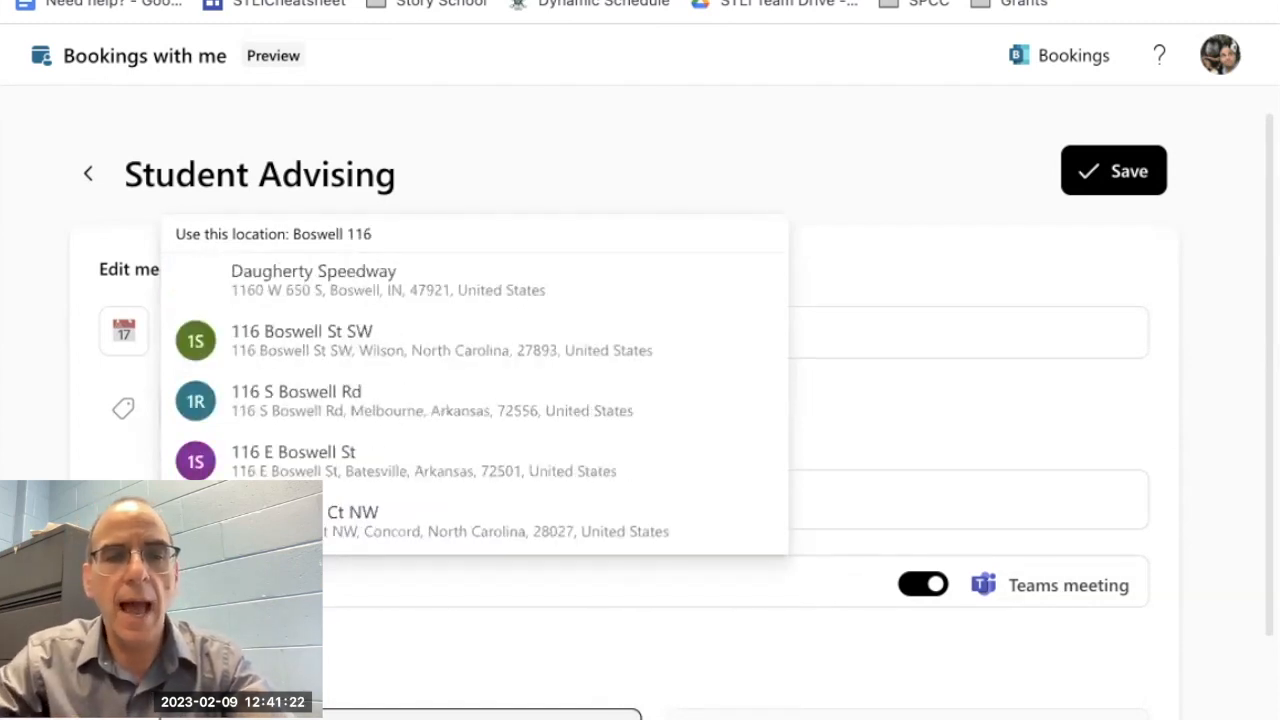
Step: Set the Student Advising location to Boswell 116 and turn off its Teams meeting option
{"action": "left_click", "coordinate": [309, 229]}
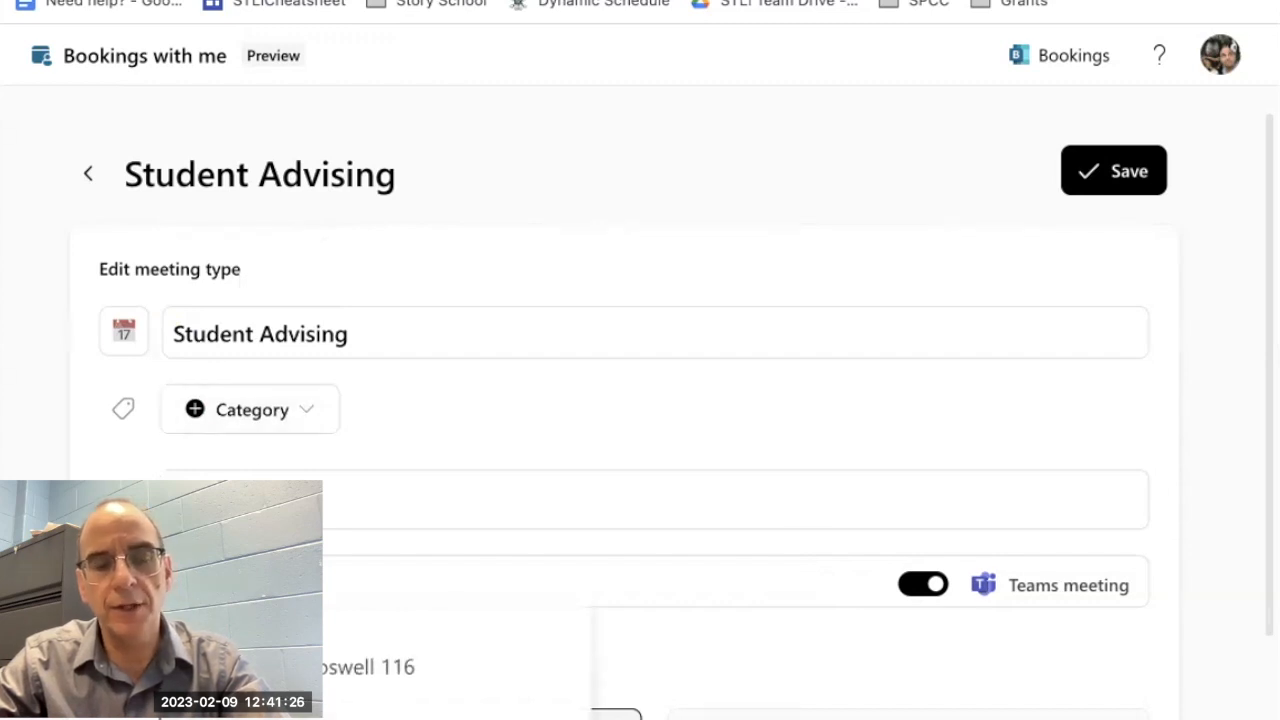
{"action": "left_click", "coordinate": [905, 585]}
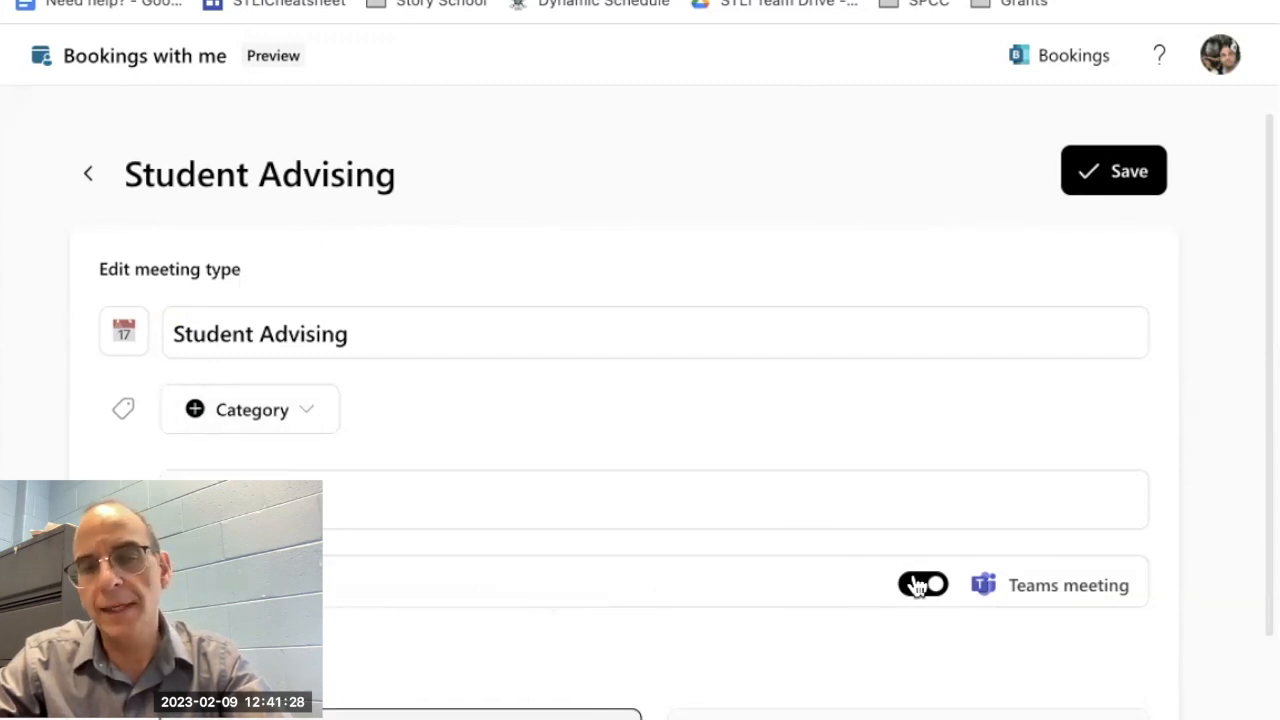
Step: Set the Student Advising duration to 15 mins
{"action": "scroll", "coordinate": [783, 634], "scroll_direction": "down", "scroll_amount": 2}
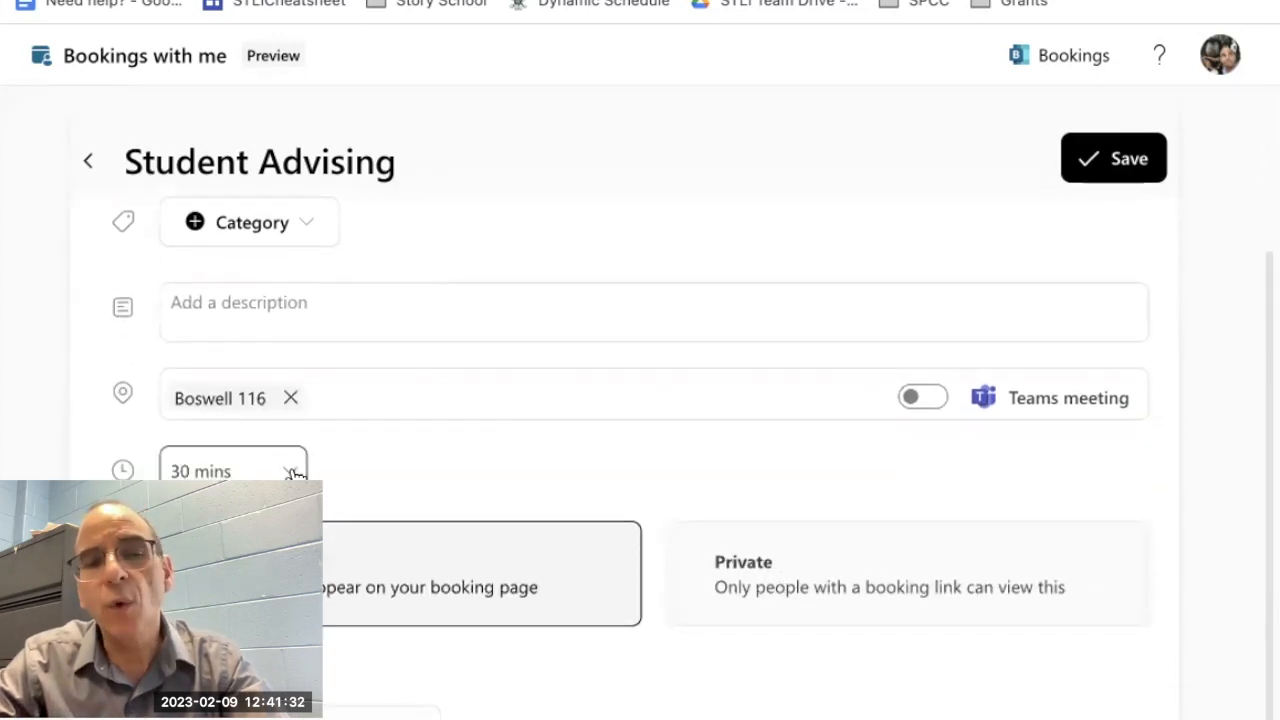
{"action": "left_click", "coordinate": [297, 473]}
{"action": "left_click", "coordinate": [240, 522]}
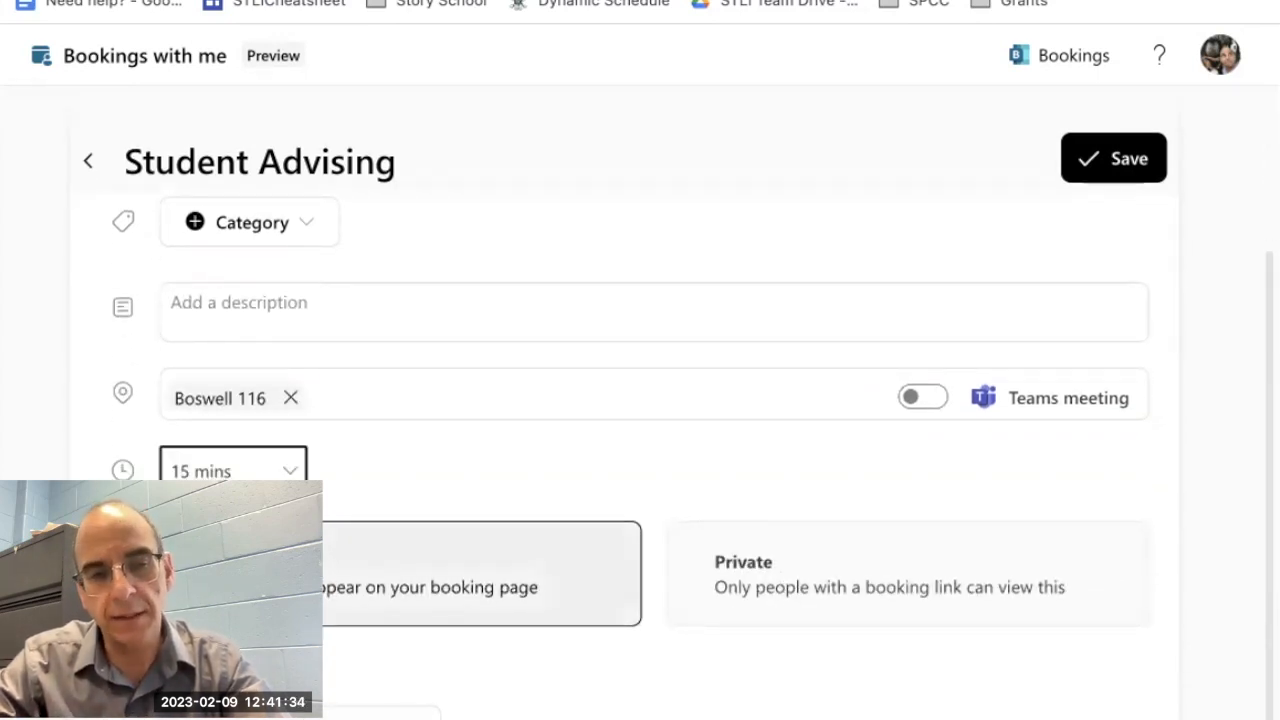
Step: Switch the Student Advising schedule from regular meeting hours to custom availability hours
{"action": "scroll", "coordinate": [530, 694], "scroll_direction": "down", "scroll_amount": 1}
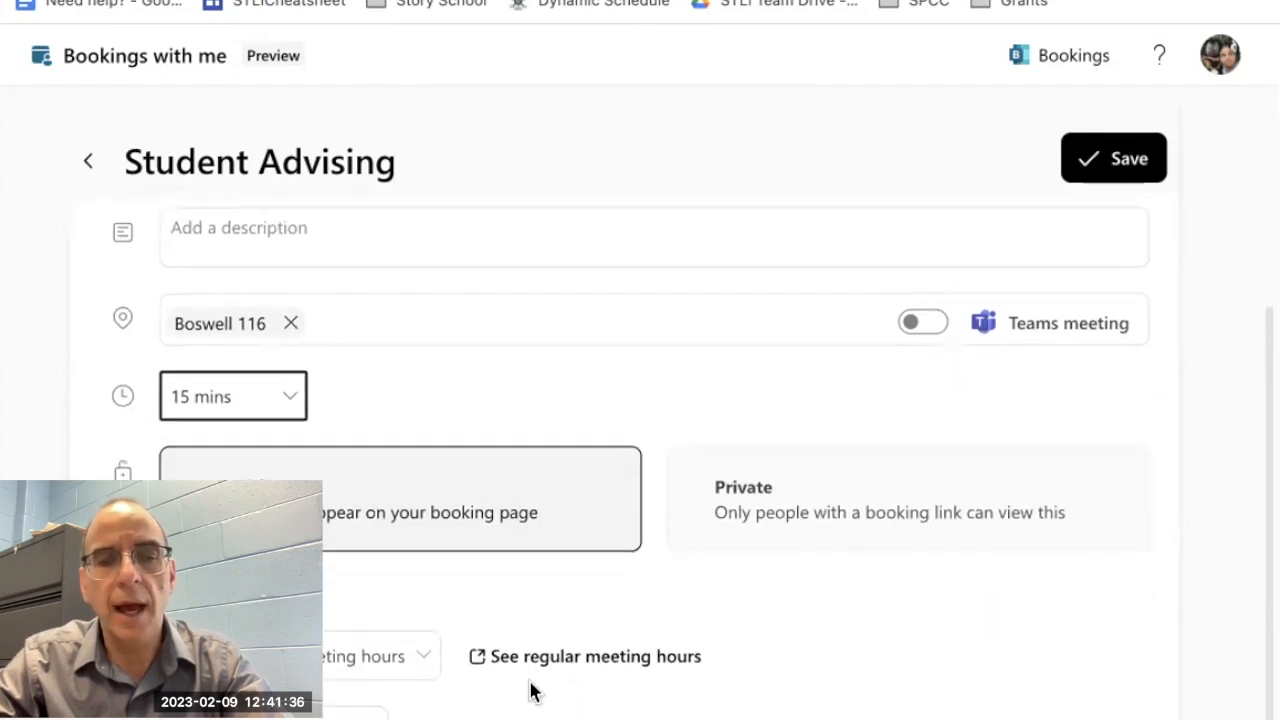
{"action": "left_click", "coordinate": [412, 660]}
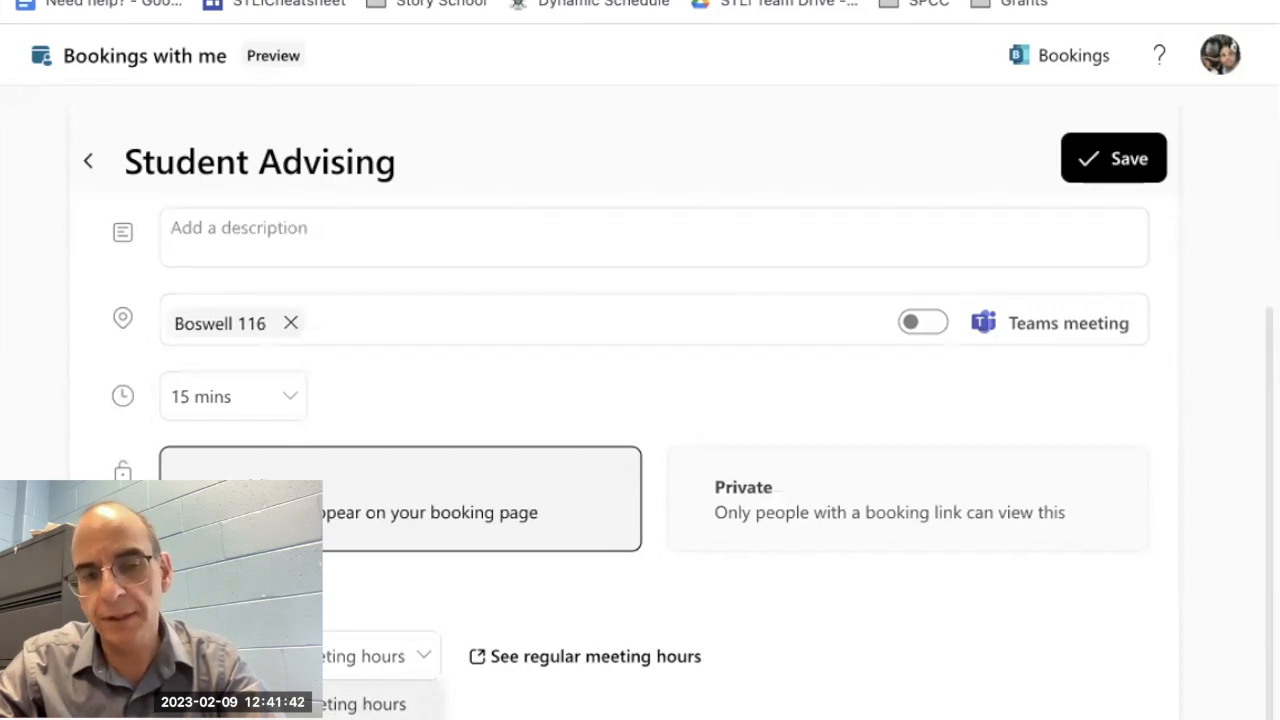
{"action": "left_click", "coordinate": [370, 718]}
Step: Restrict the advising availability to a date range starting 2/27/2023 and ending 3/3/2023
{"action": "scroll", "coordinate": [640, 400], "scroll_direction": "down", "scroll_amount": 3}
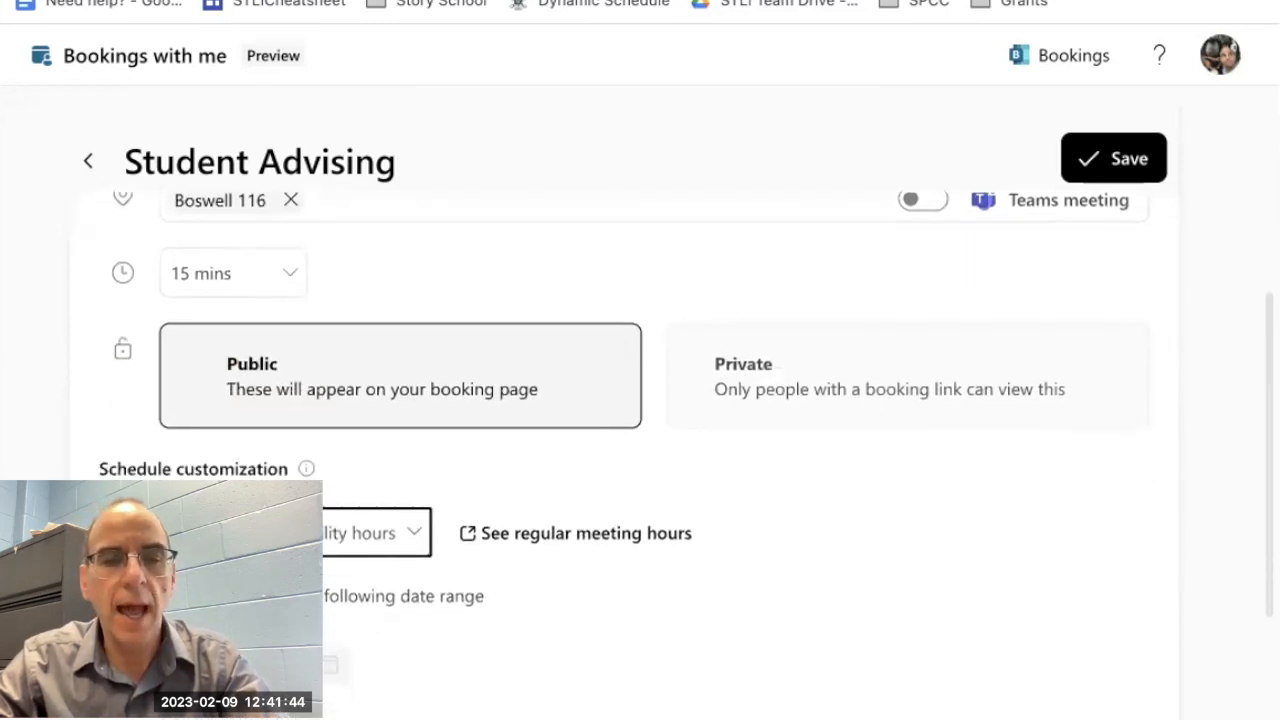
{"action": "left_click", "coordinate": [172, 410]}
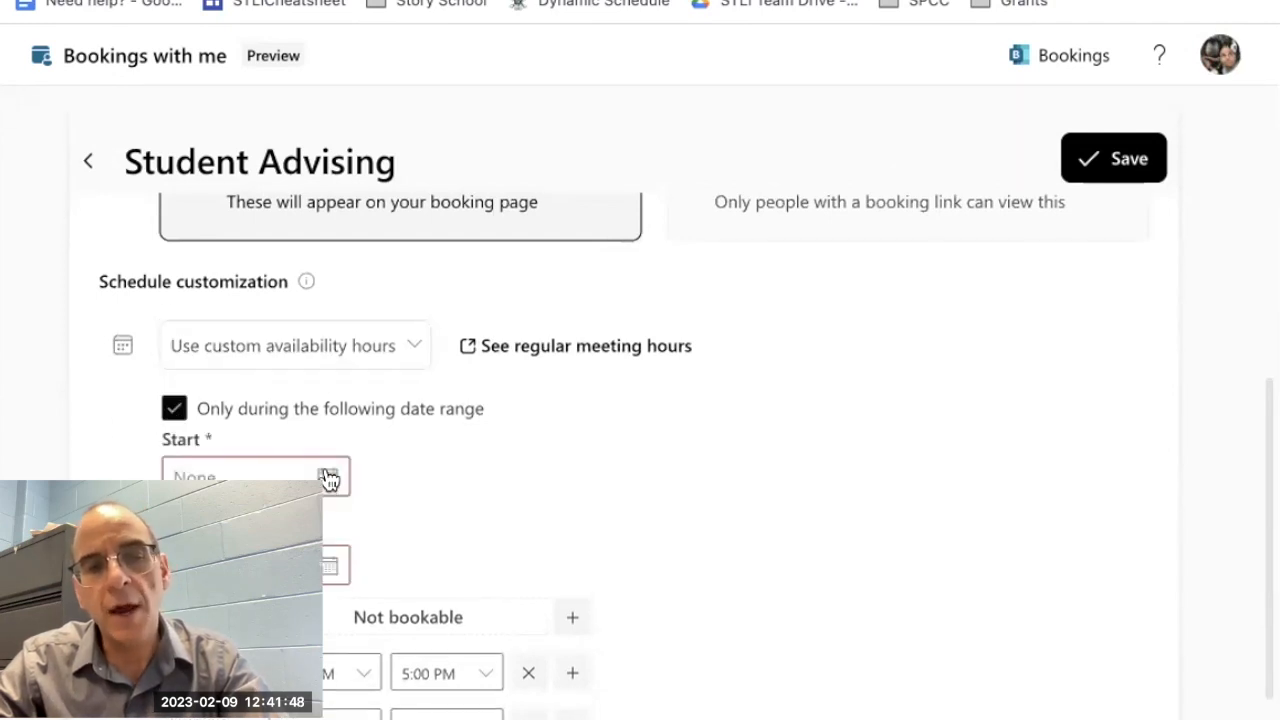
{"action": "left_click", "coordinate": [328, 478]}
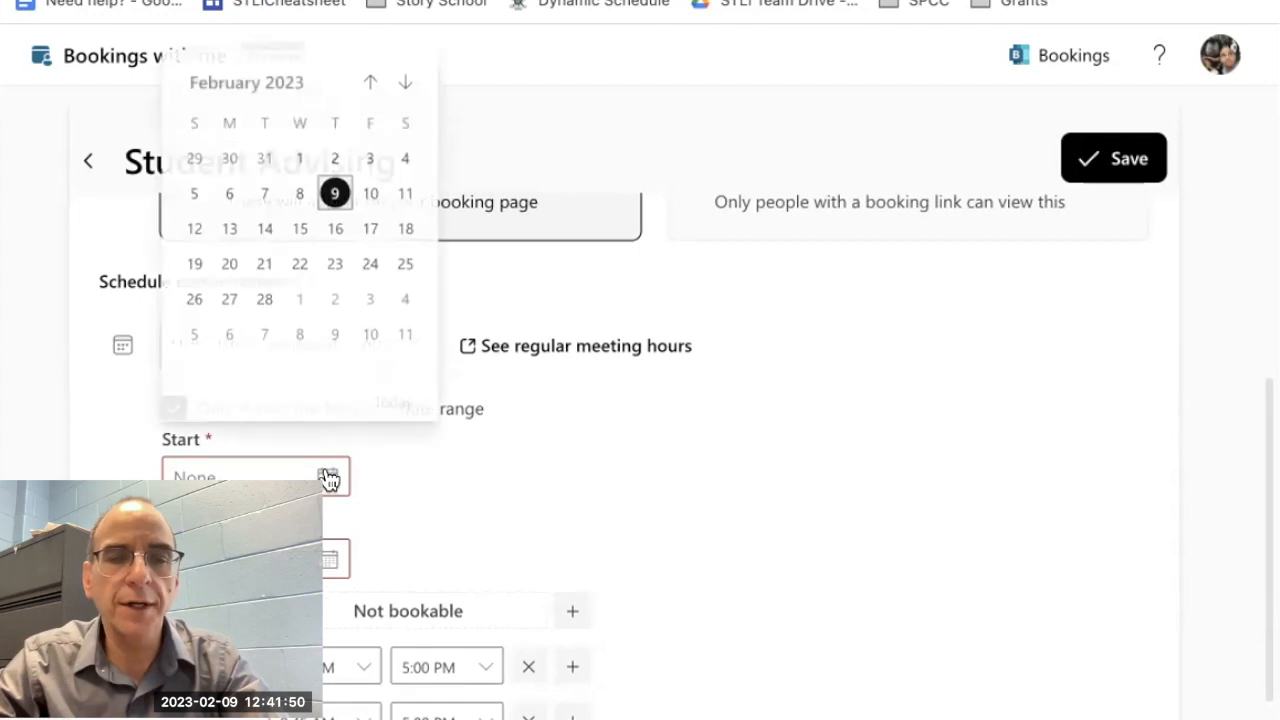
{"action": "left_click", "coordinate": [229, 298]}
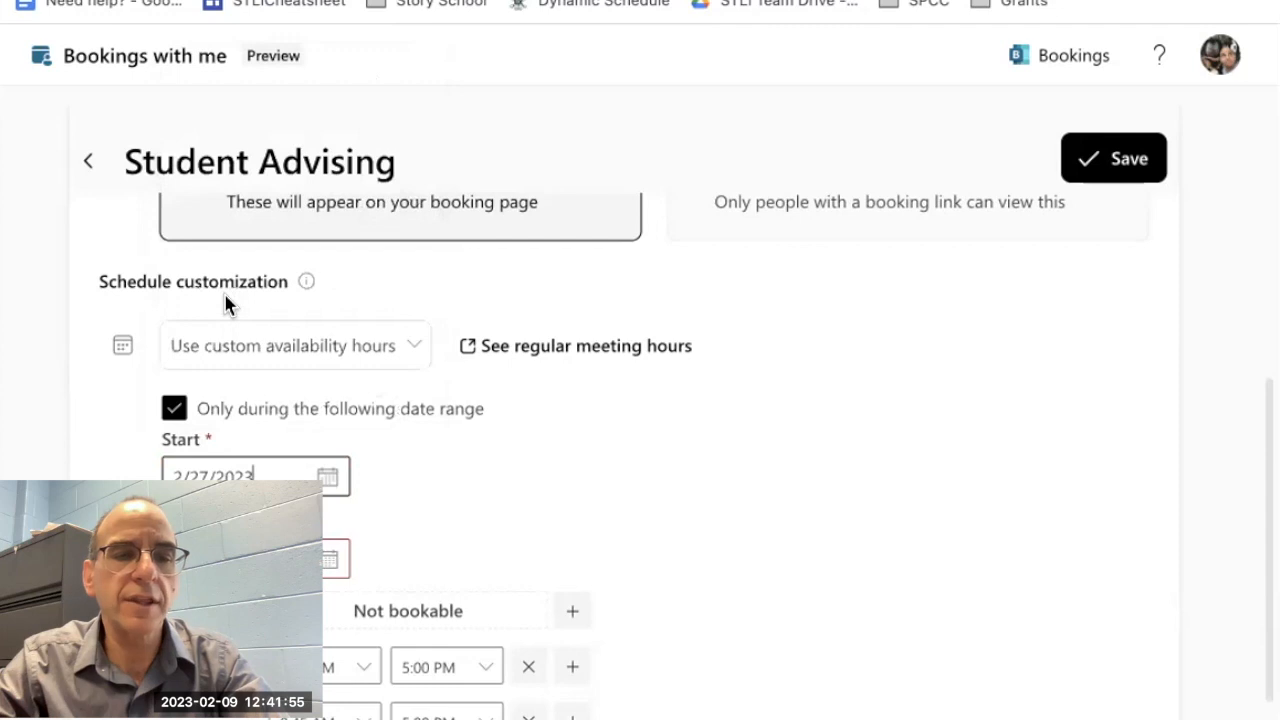
{"action": "left_click", "coordinate": [328, 559]}
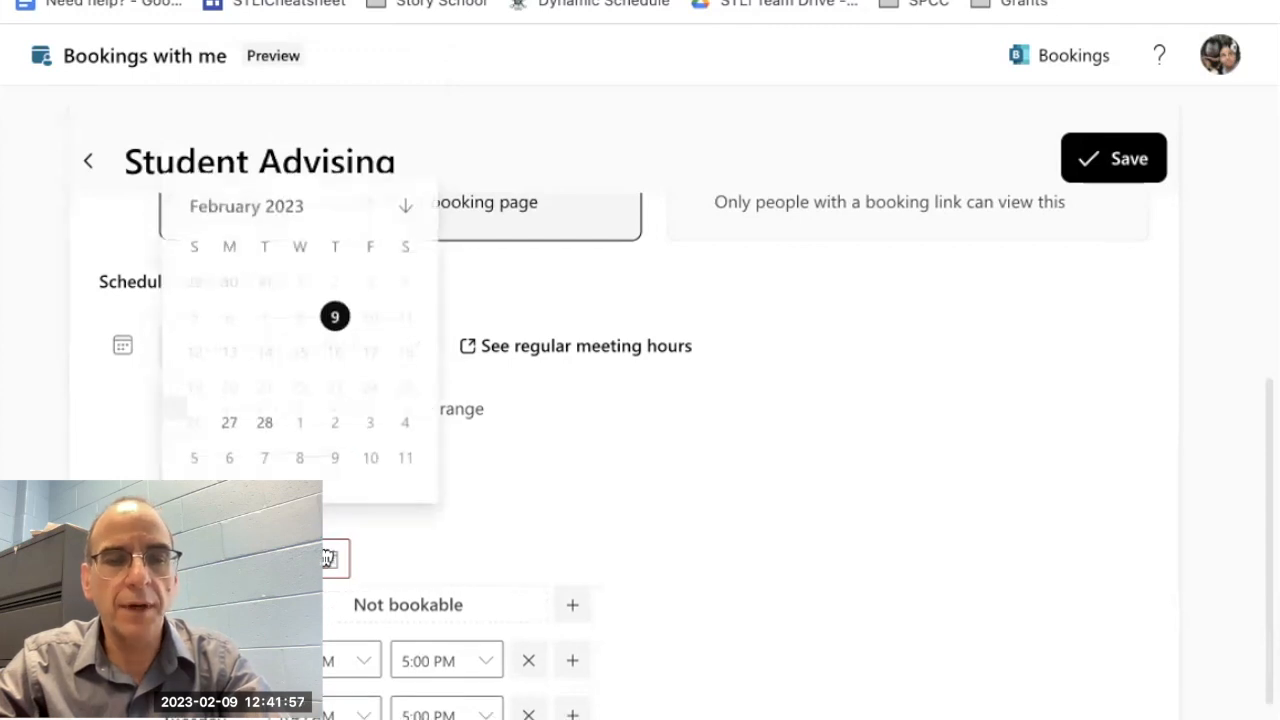
{"action": "left_click", "coordinate": [370, 424]}
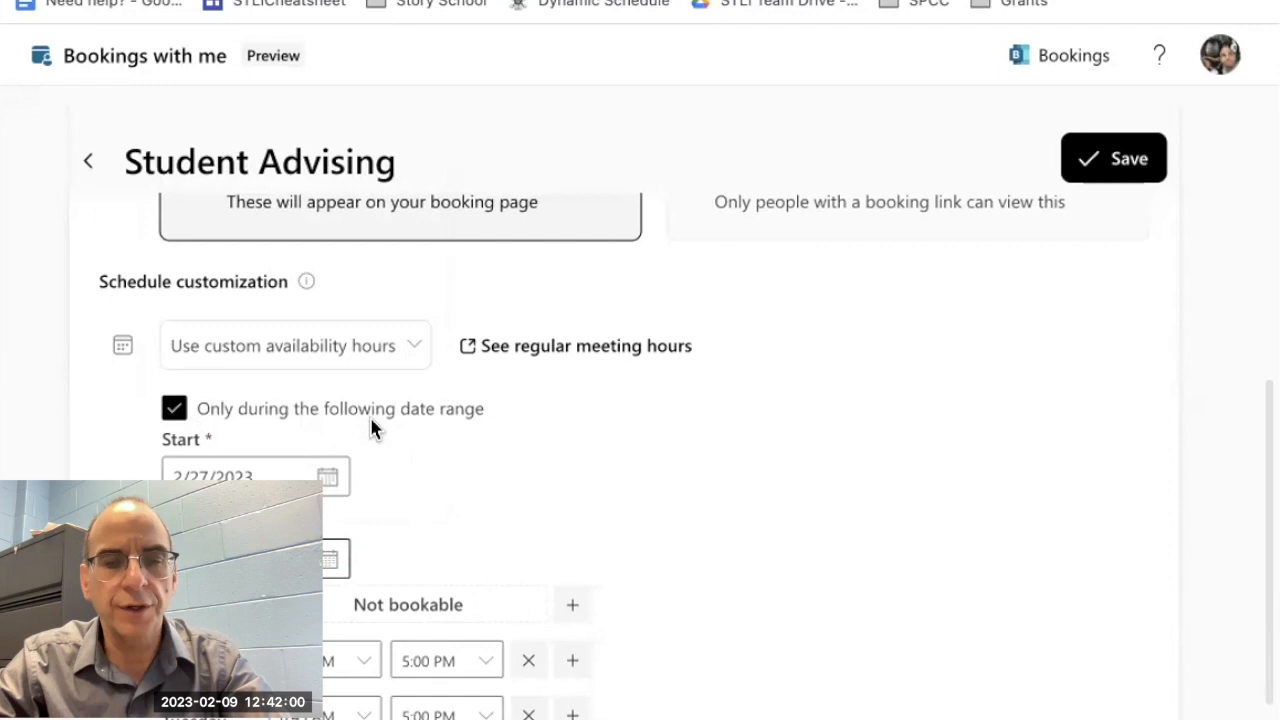
Step: Set Monday's bookable hours for advising to 9:30 AM through 3:30 PM
{"action": "scroll", "coordinate": [671, 559], "scroll_direction": "down", "scroll_amount": 2}
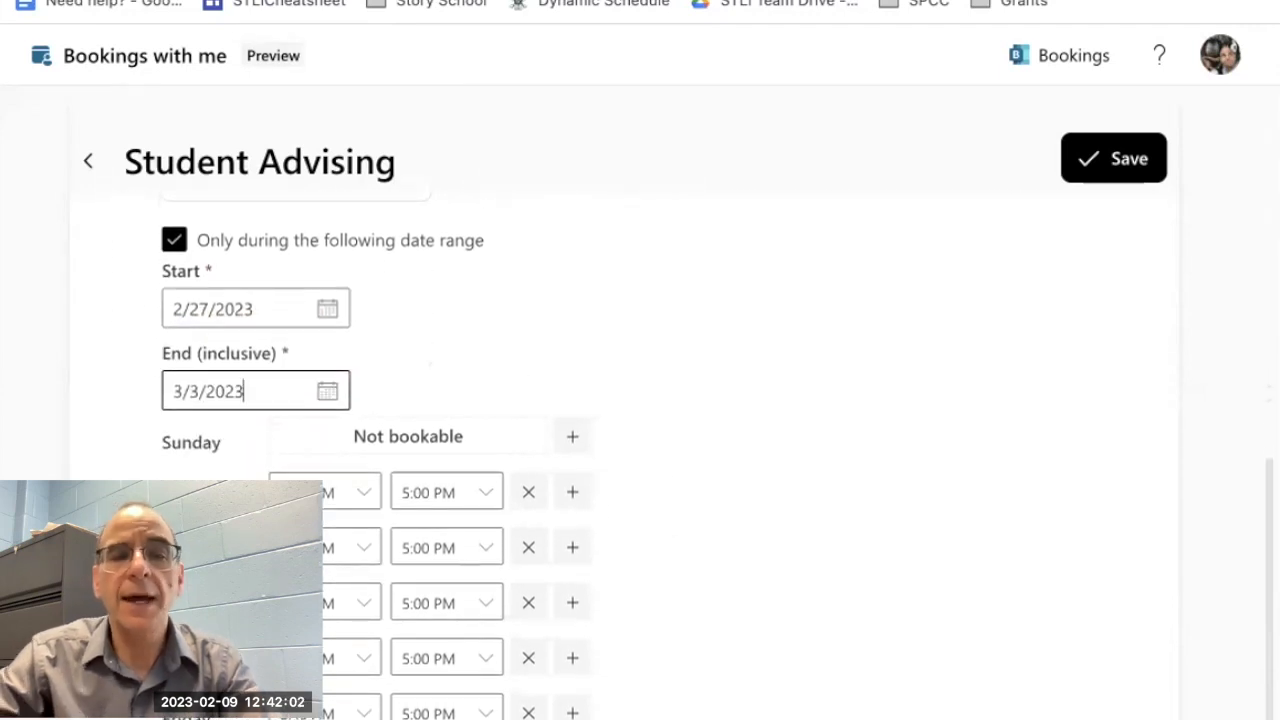
{"action": "scroll", "coordinate": [318, 430], "scroll_direction": "down", "scroll_amount": 1}
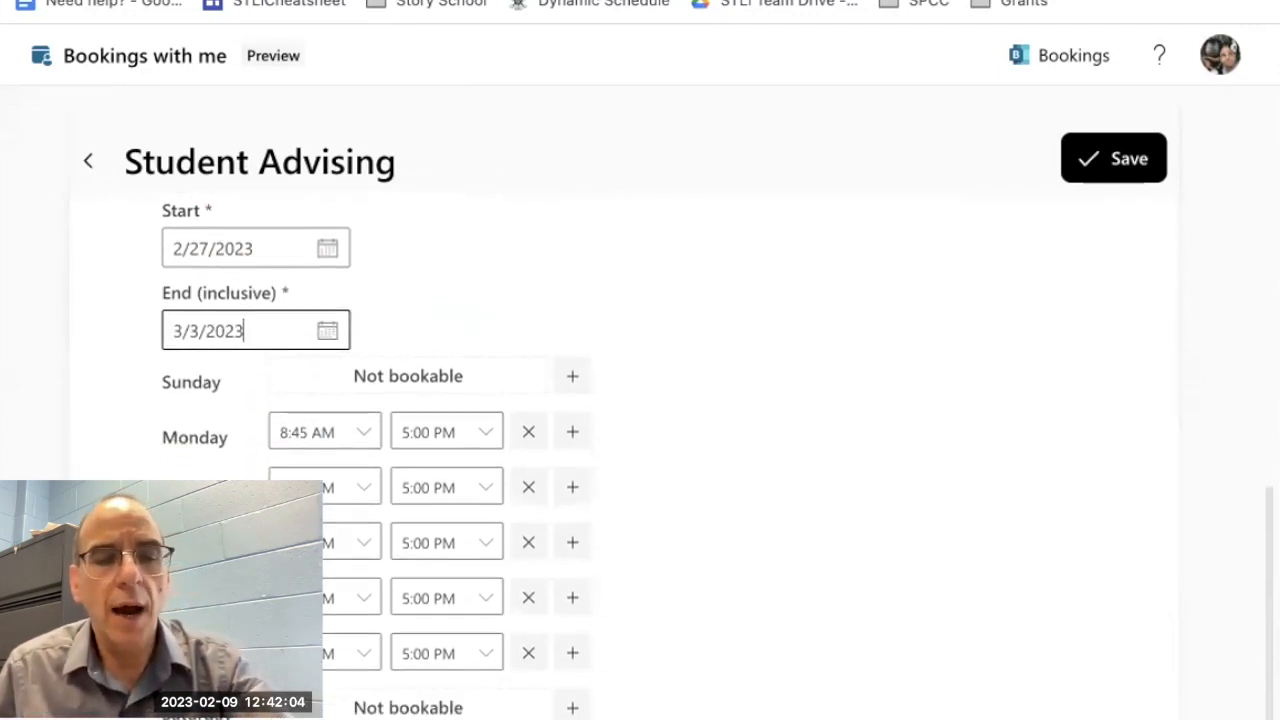
{"action": "scroll", "coordinate": [318, 430], "scroll_direction": "up", "scroll_amount": 1}
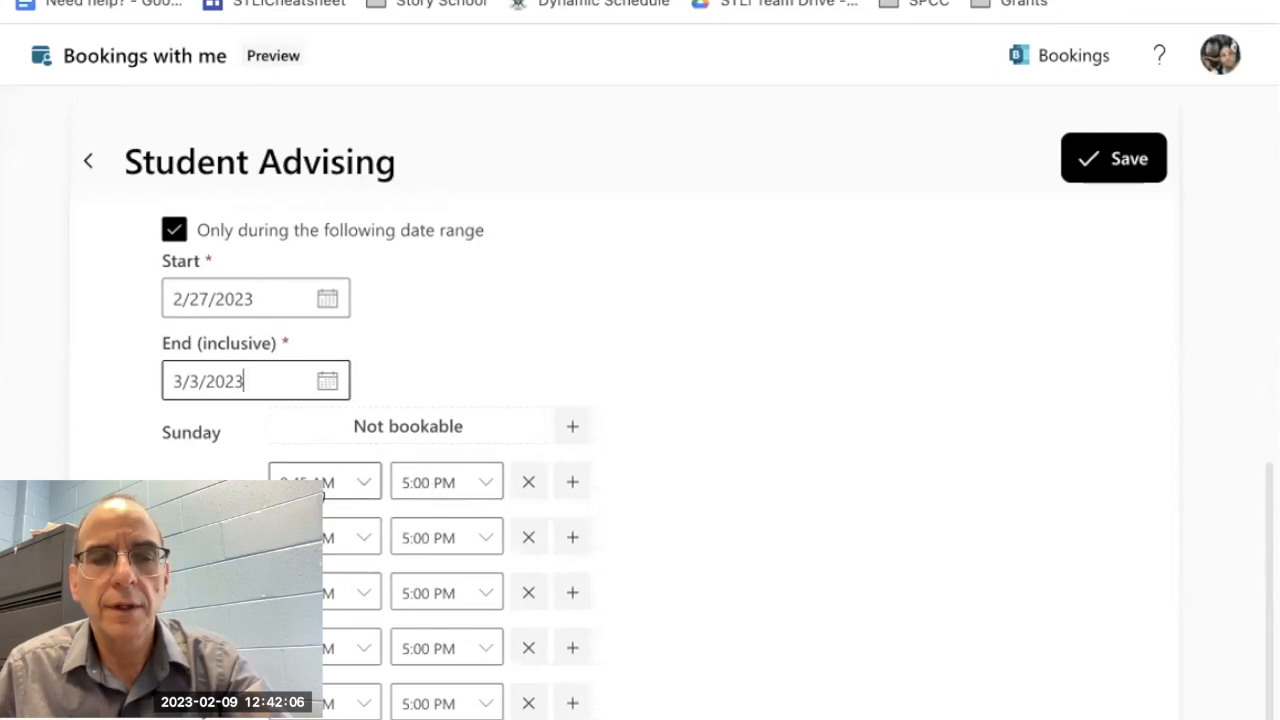
{"action": "left_click", "coordinate": [362, 487]}
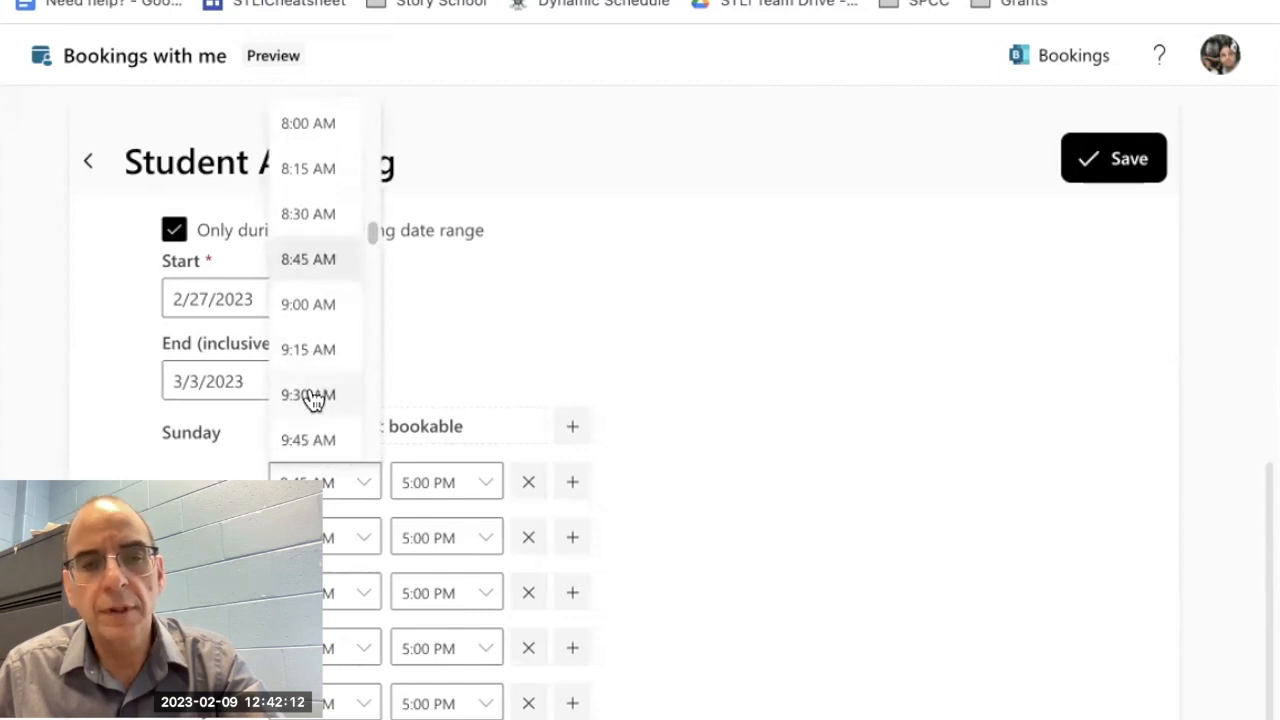
{"action": "left_click", "coordinate": [313, 396]}
{"action": "left_click", "coordinate": [487, 489]}
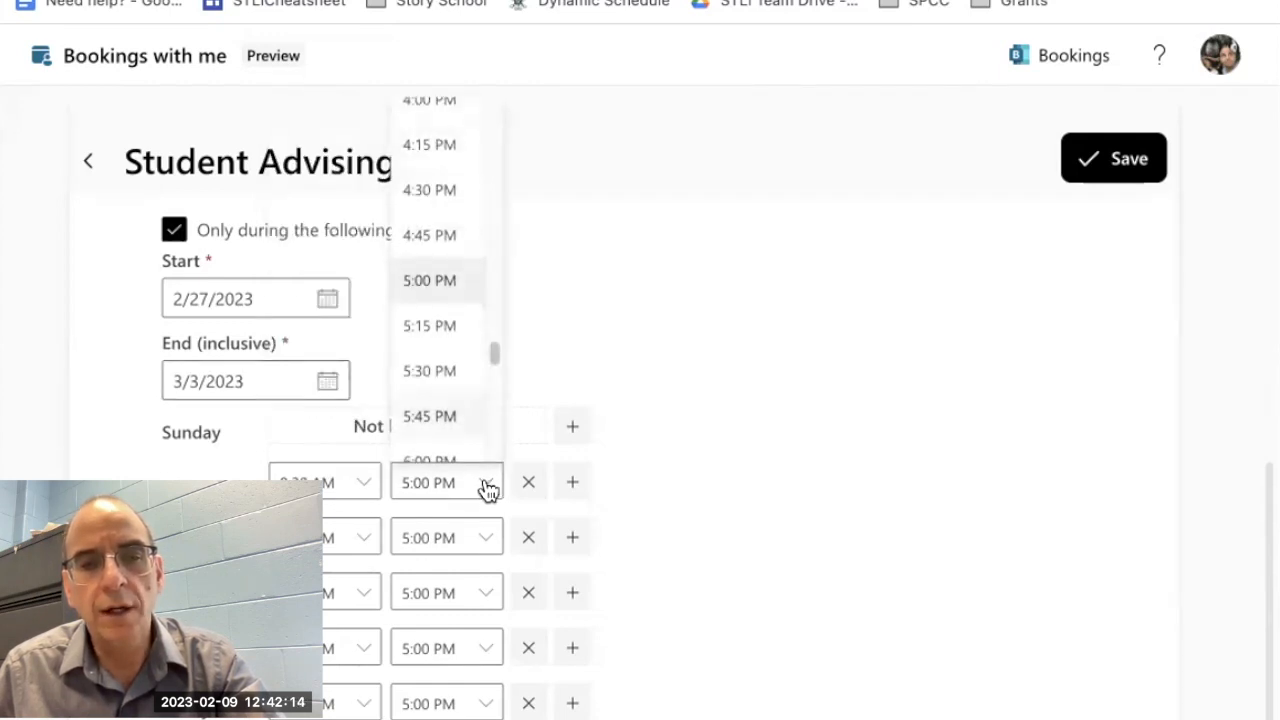
{"action": "scroll", "coordinate": [430, 172], "scroll_direction": "up", "scroll_amount": 2}
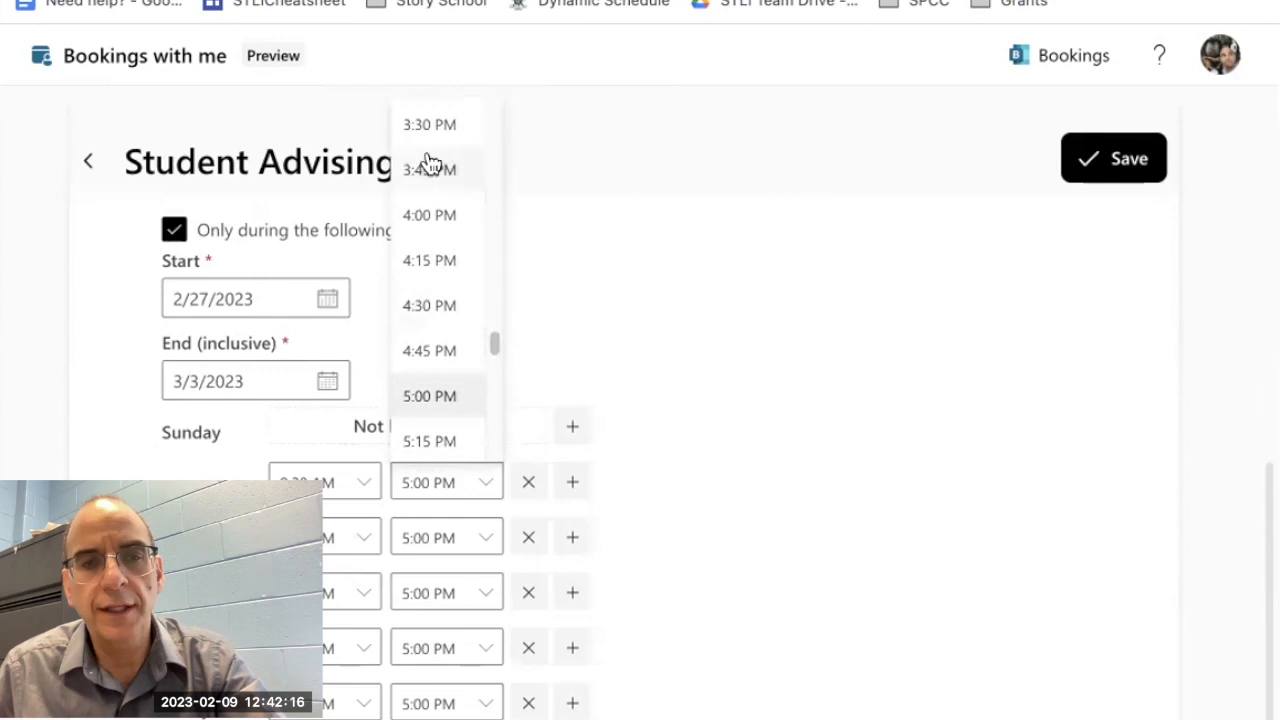
{"action": "left_click", "coordinate": [422, 128]}
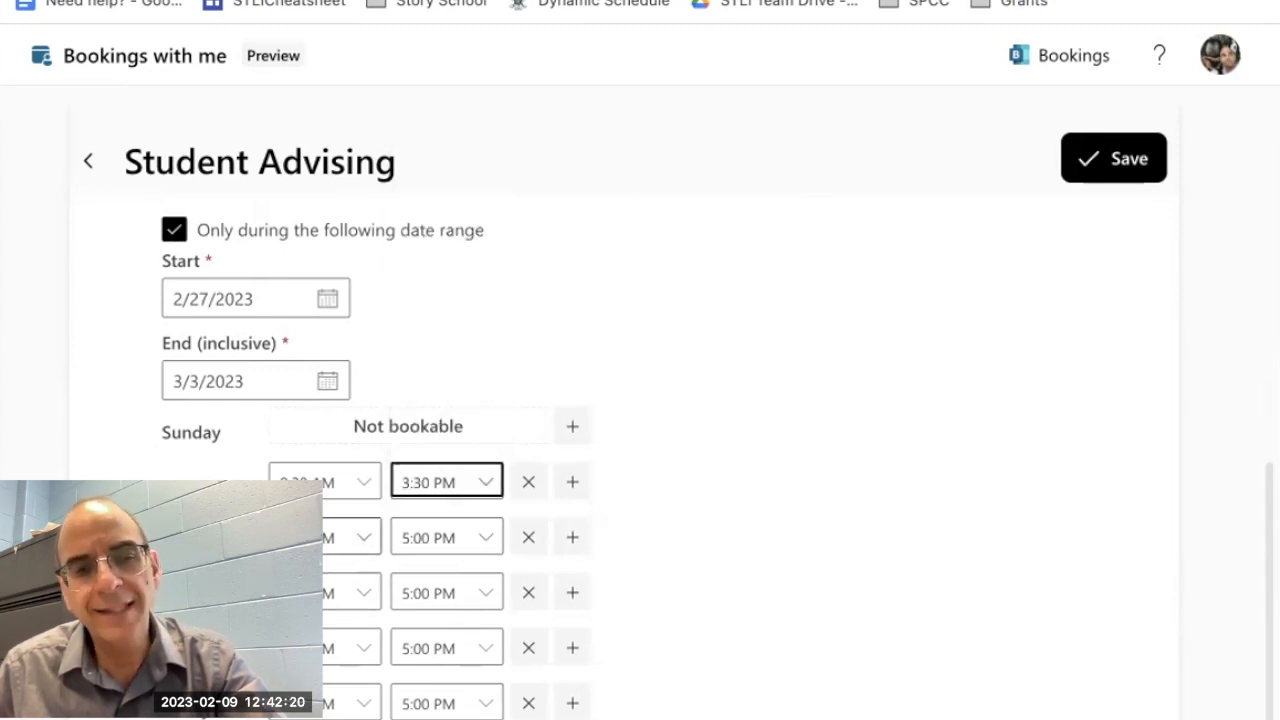
Step: Make Tuesday not bookable for advising and set Wednesday's bookable hours to 9:30 AM through 3:30 PM
{"action": "left_click", "coordinate": [525, 541]}
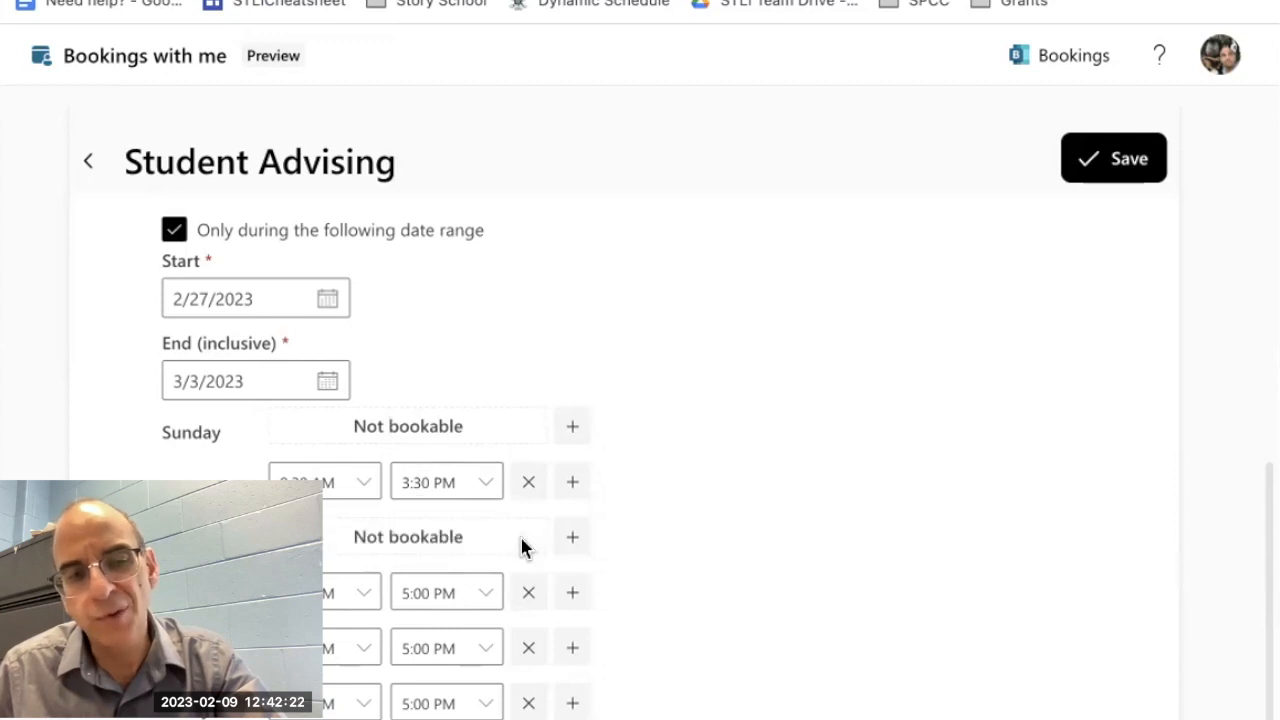
{"action": "left_click", "coordinate": [364, 597]}
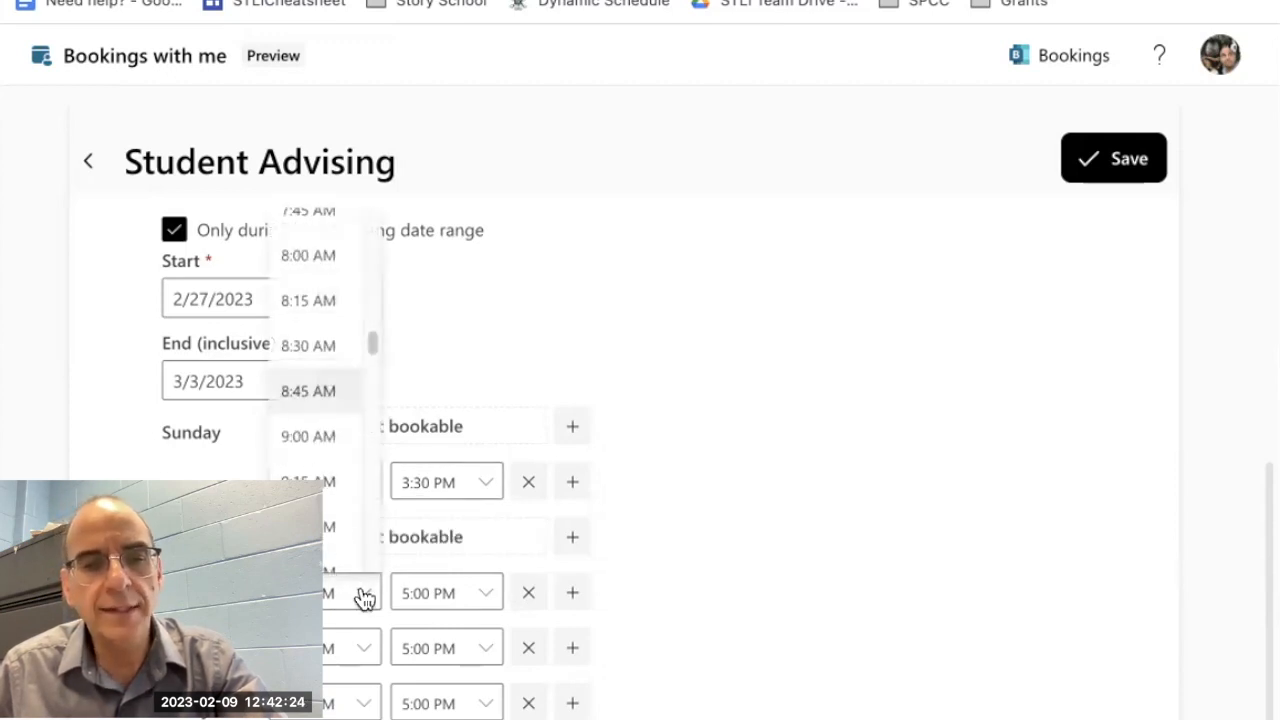
{"action": "left_click", "coordinate": [328, 532]}
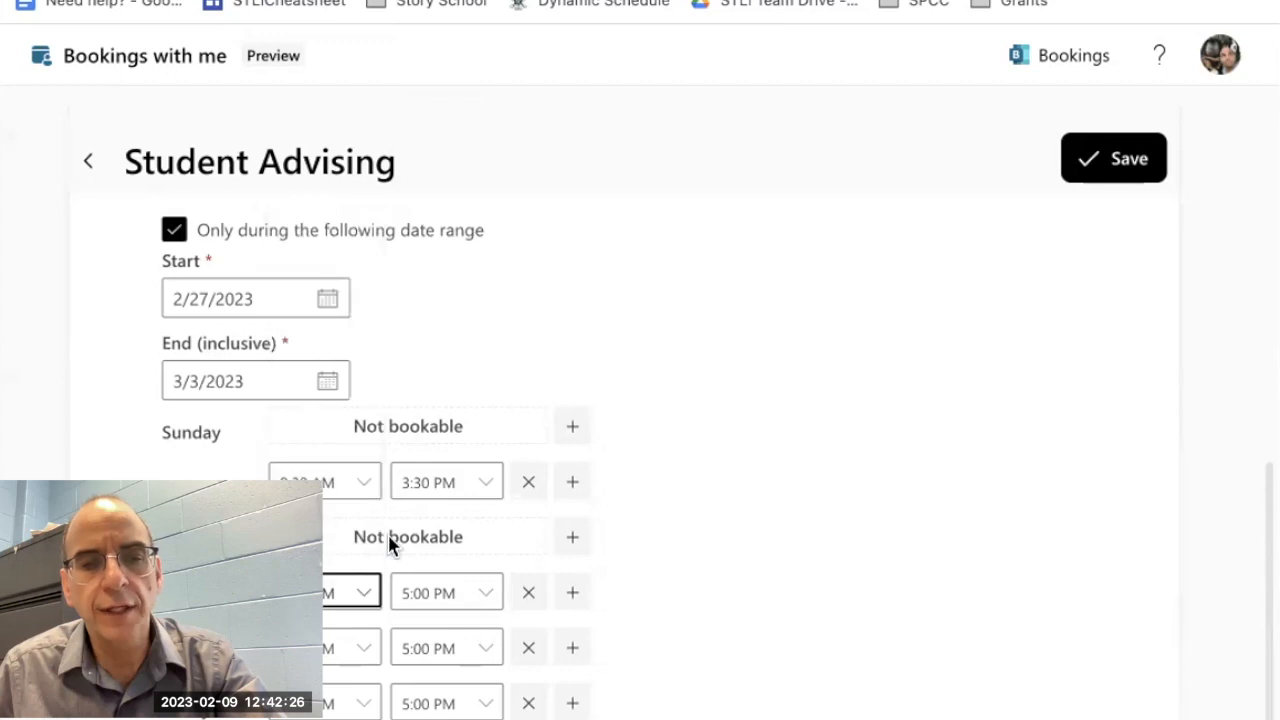
{"action": "left_click", "coordinate": [480, 597]}
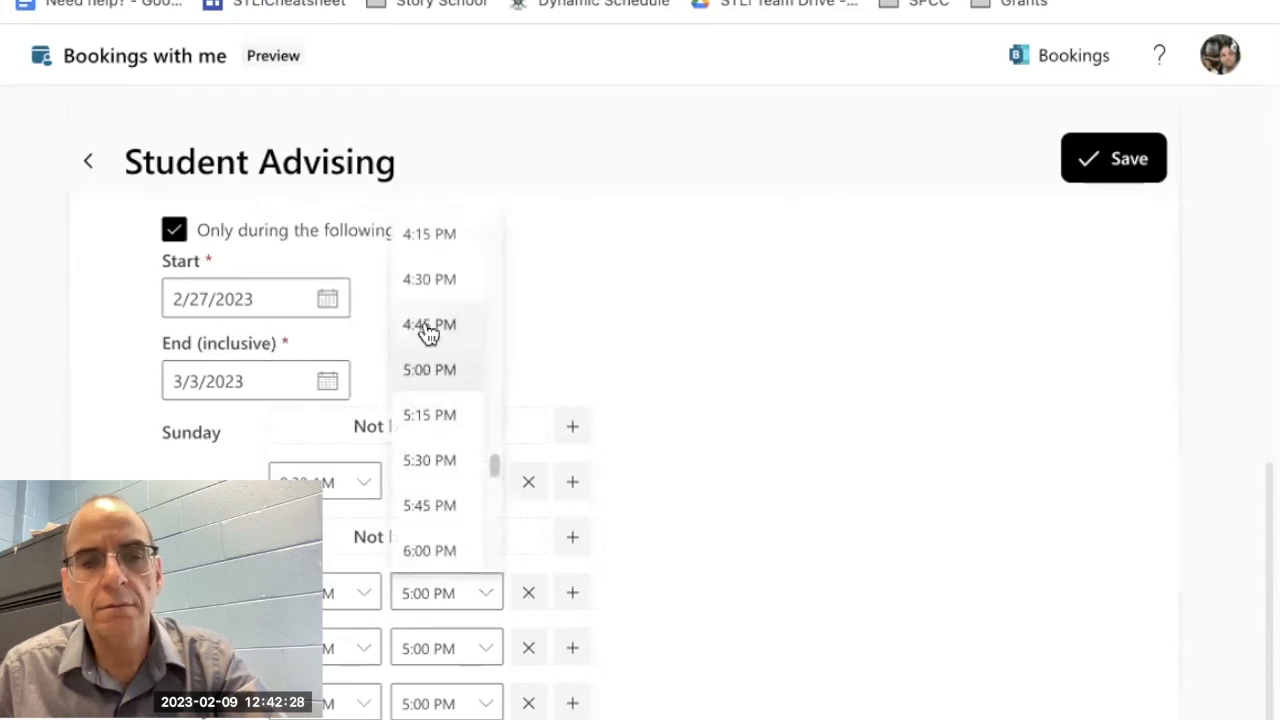
{"action": "scroll", "coordinate": [426, 336], "scroll_direction": "up", "scroll_amount": 3}
{"action": "left_click", "coordinate": [408, 245]}
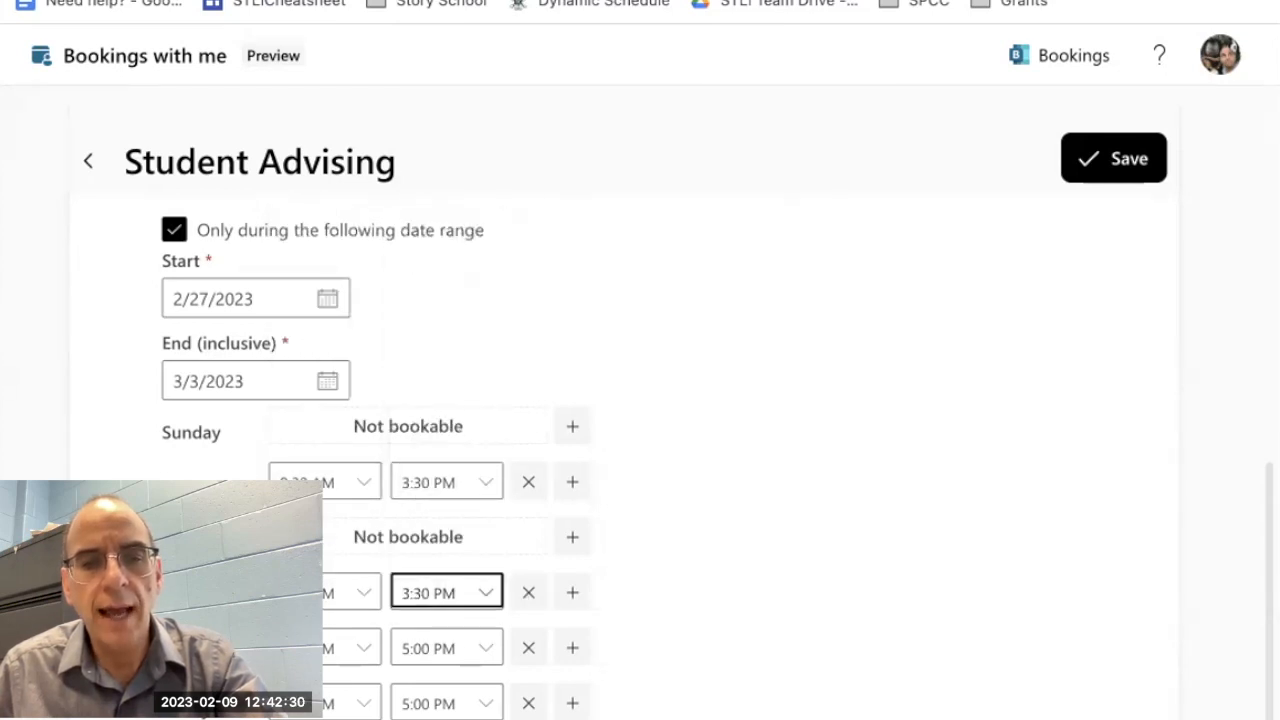
Step: Make Thursday not bookable for advising and set Friday's bookable hours to 9:30 AM through 3:30 PM
{"action": "left_click", "coordinate": [528, 655]}
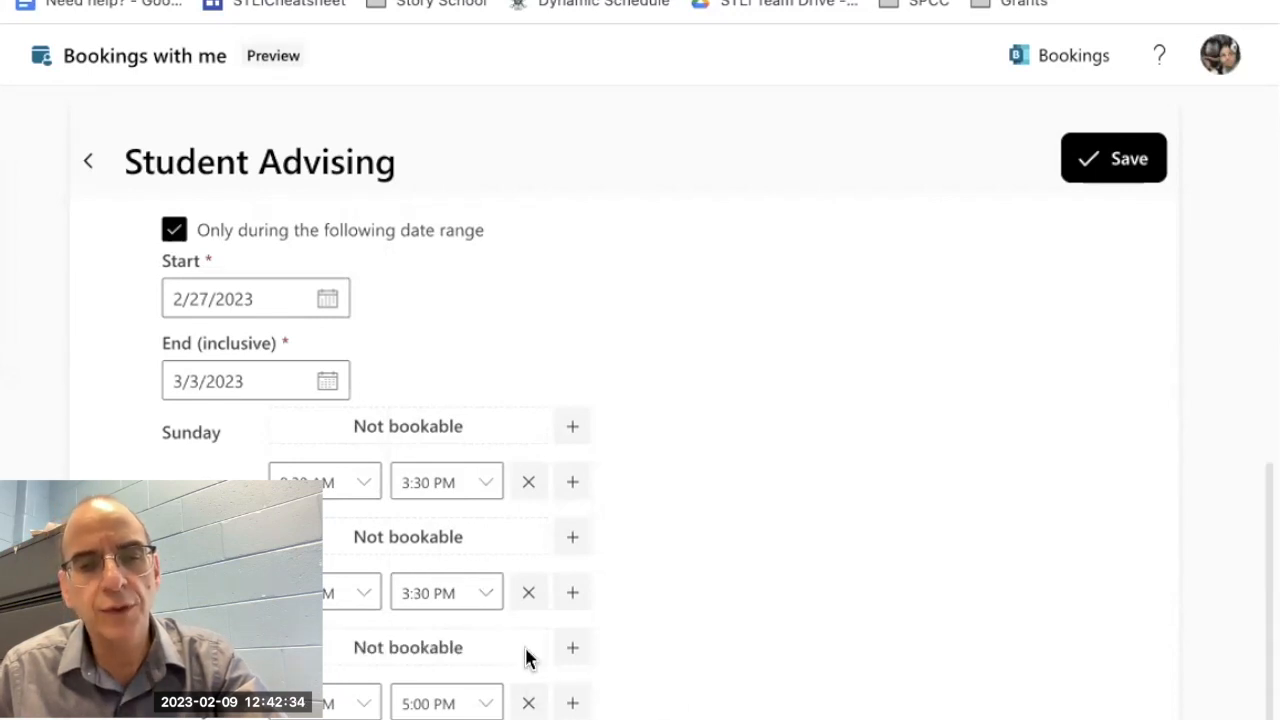
{"action": "left_click", "coordinate": [354, 704]}
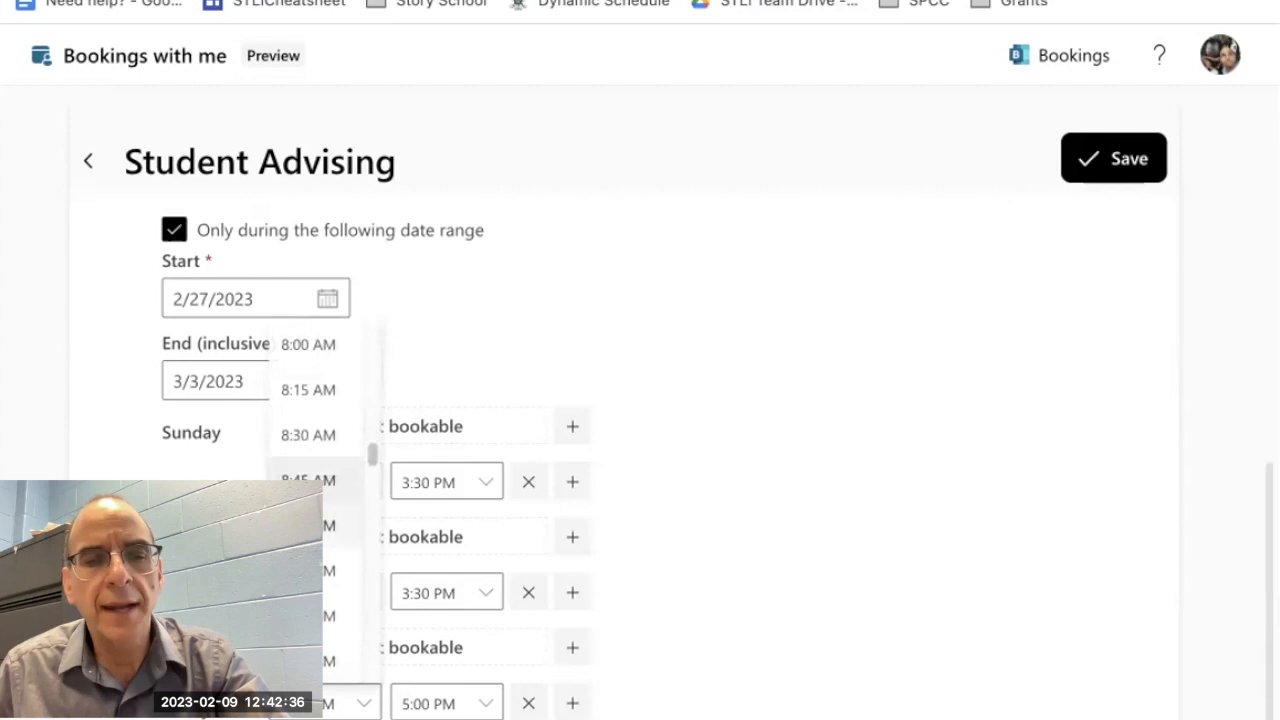
{"action": "left_click", "coordinate": [340, 660]}
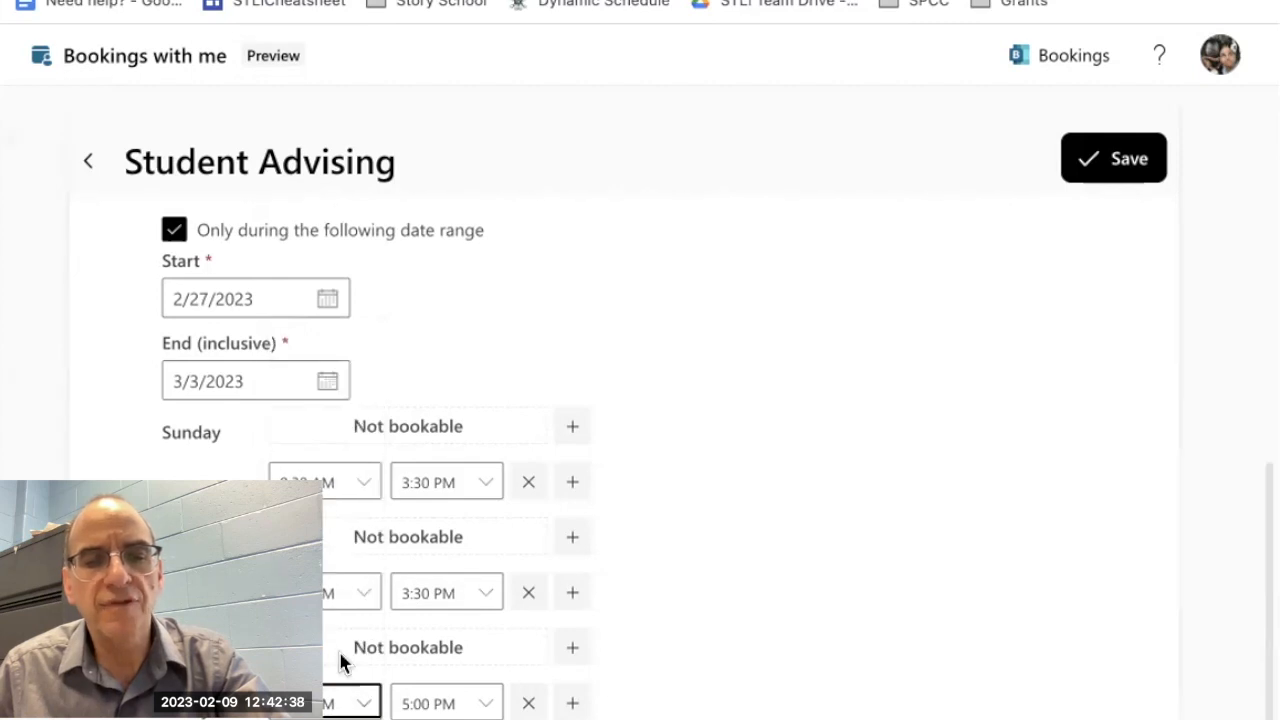
{"action": "left_click", "coordinate": [486, 704]}
{"action": "scroll", "coordinate": [451, 491], "scroll_direction": "up", "scroll_amount": 3}
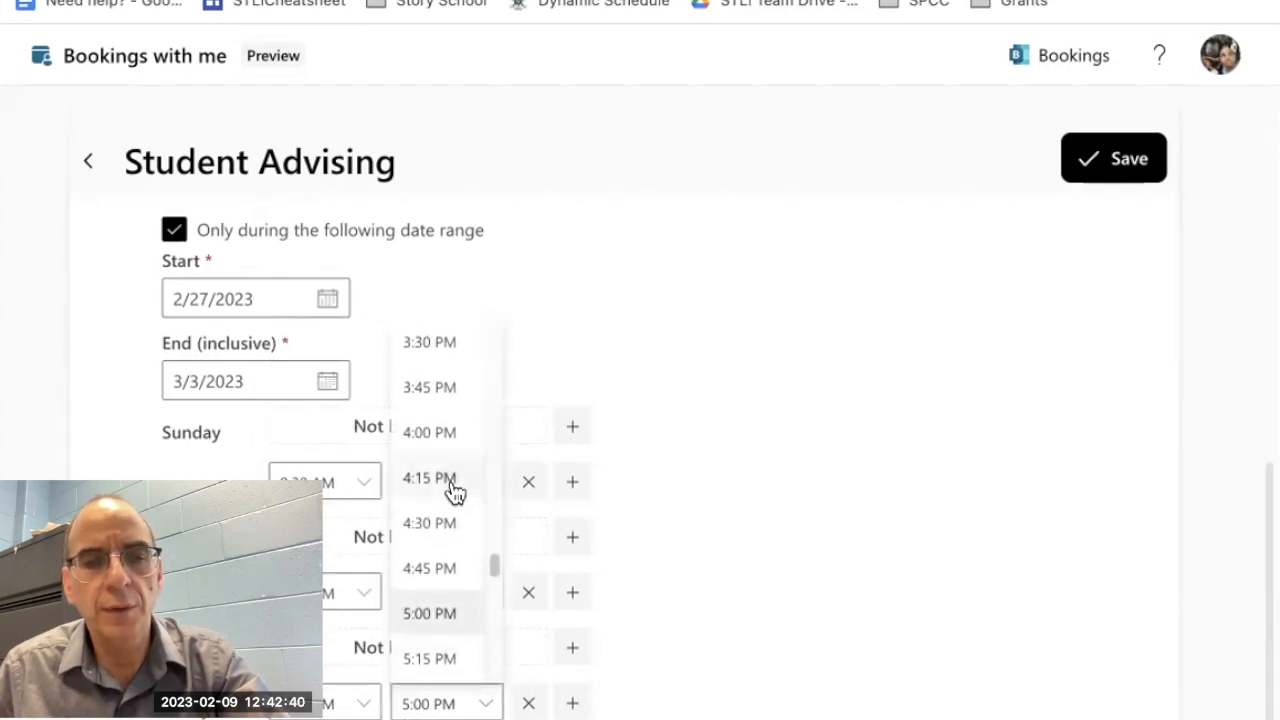
{"action": "left_click", "coordinate": [424, 345]}
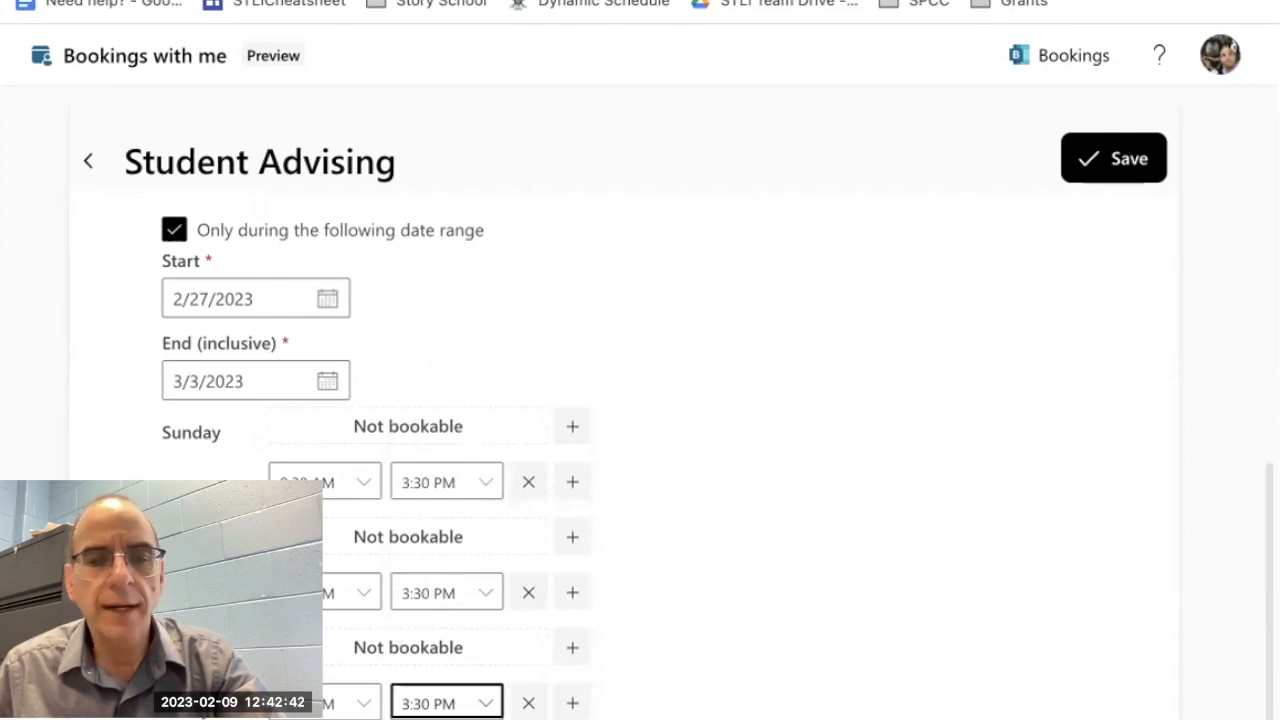
Step: In the advising advanced options, limit start times to 15-min intervals and set the minimum lead time to 8 hrs
{"action": "scroll", "coordinate": [333, 716], "scroll_direction": "down", "scroll_amount": 1}
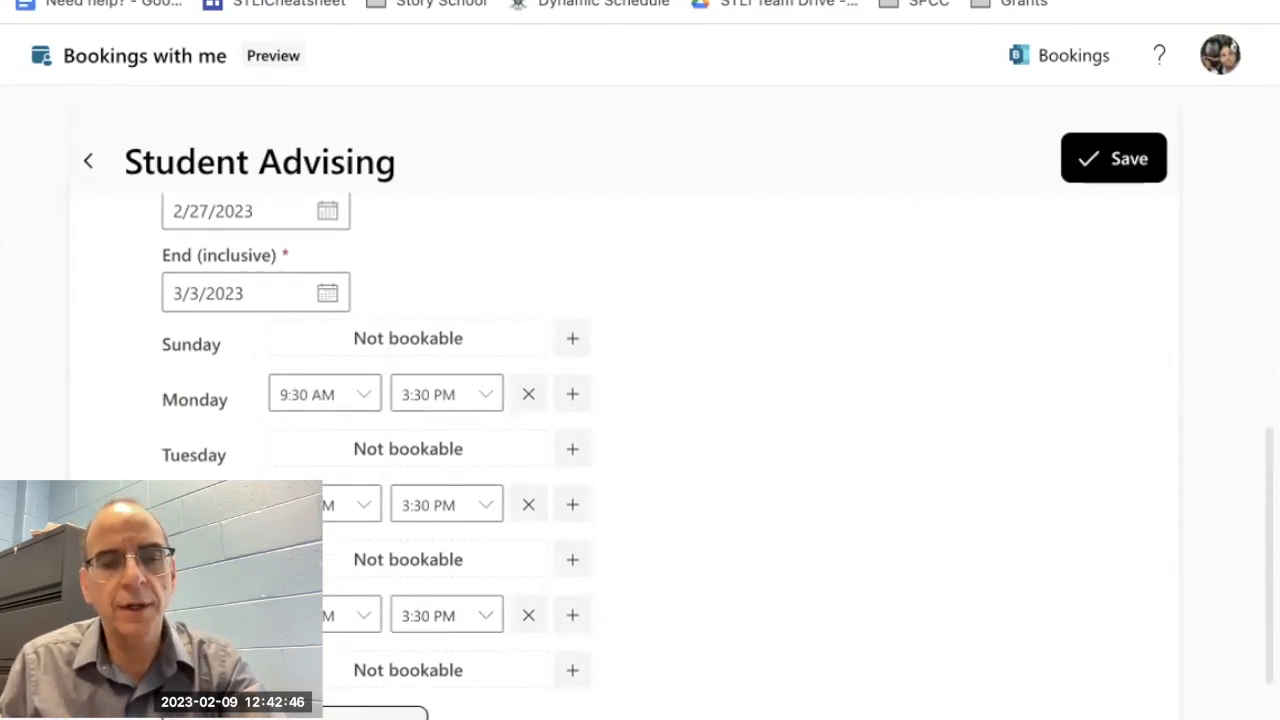
{"action": "scroll", "coordinate": [640, 450], "scroll_direction": "down", "scroll_amount": 4}
{"action": "scroll", "coordinate": [640, 450], "scroll_direction": "down", "scroll_amount": 1}
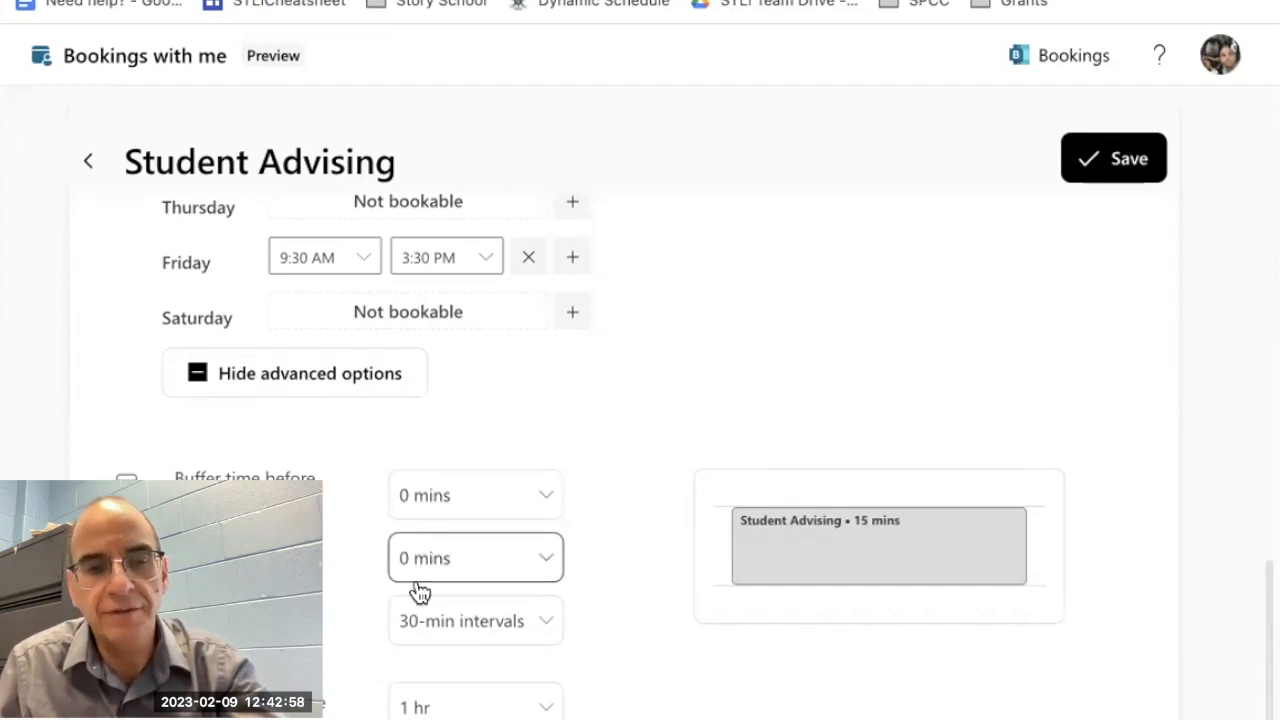
{"action": "left_click", "coordinate": [545, 624]}
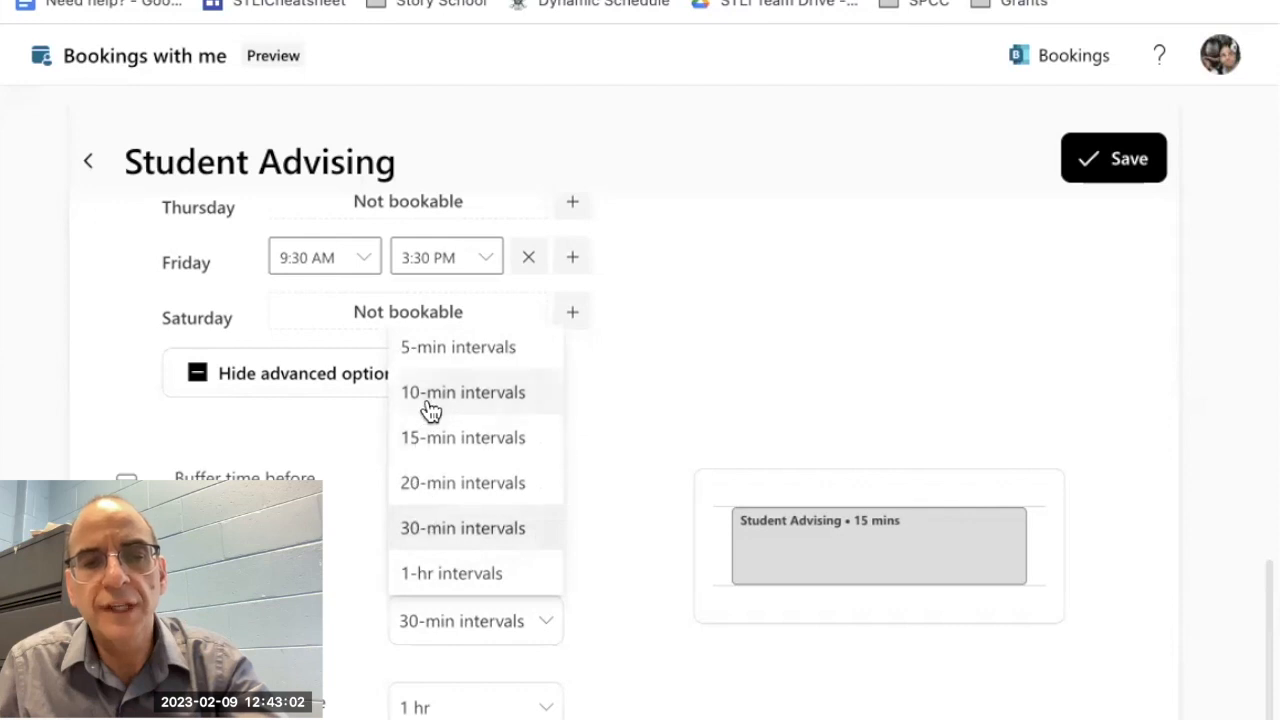
{"action": "left_click", "coordinate": [447, 439]}
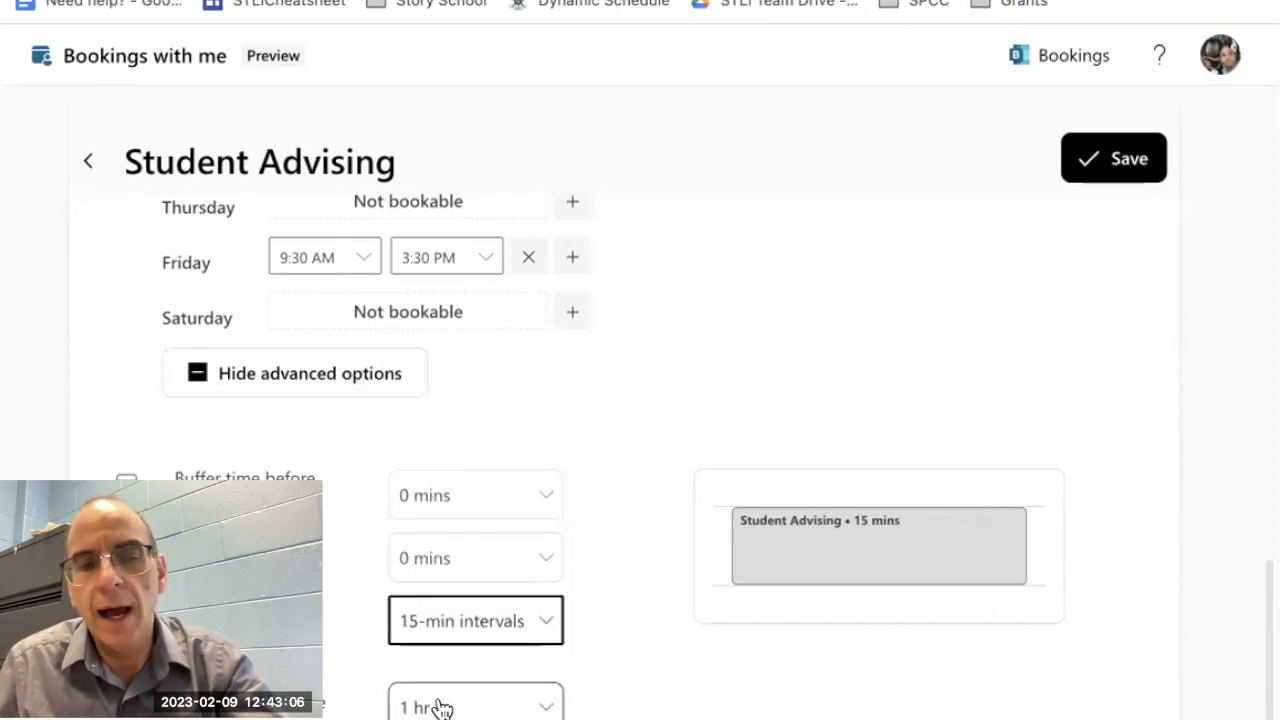
{"action": "left_click", "coordinate": [548, 710]}
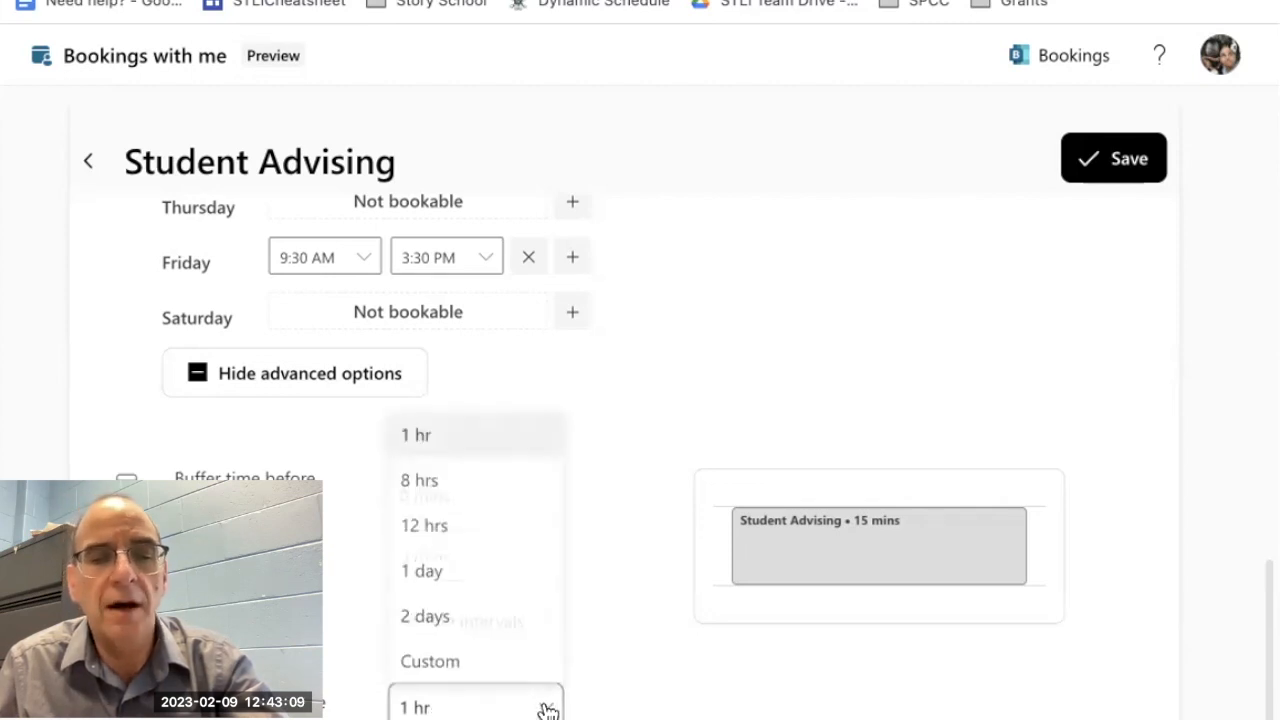
{"action": "left_click", "coordinate": [420, 480]}
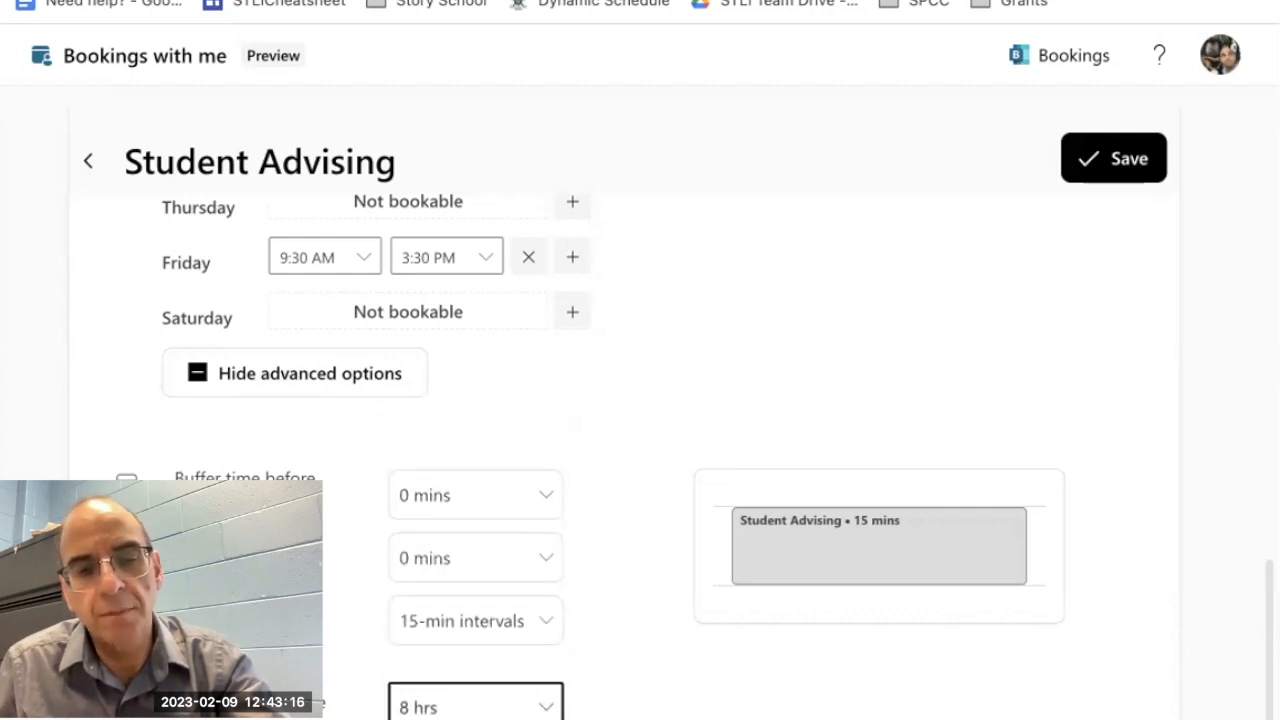
Step: Look back over the Student Advising settings and save the meeting type
{"action": "scroll", "coordinate": [613, 454], "scroll_direction": "down", "scroll_amount": 1}
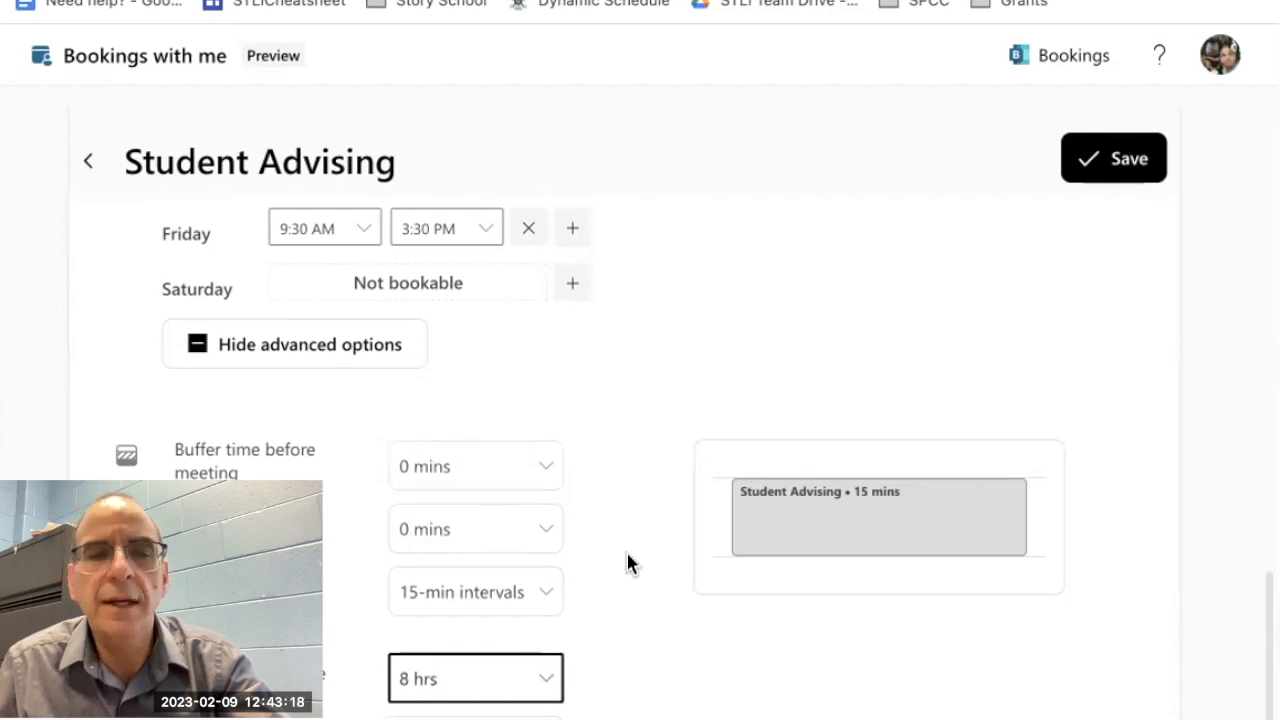
{"action": "scroll", "coordinate": [628, 553], "scroll_direction": "up", "scroll_amount": 5}
{"action": "scroll", "coordinate": [626, 562], "scroll_direction": "up", "scroll_amount": 5}
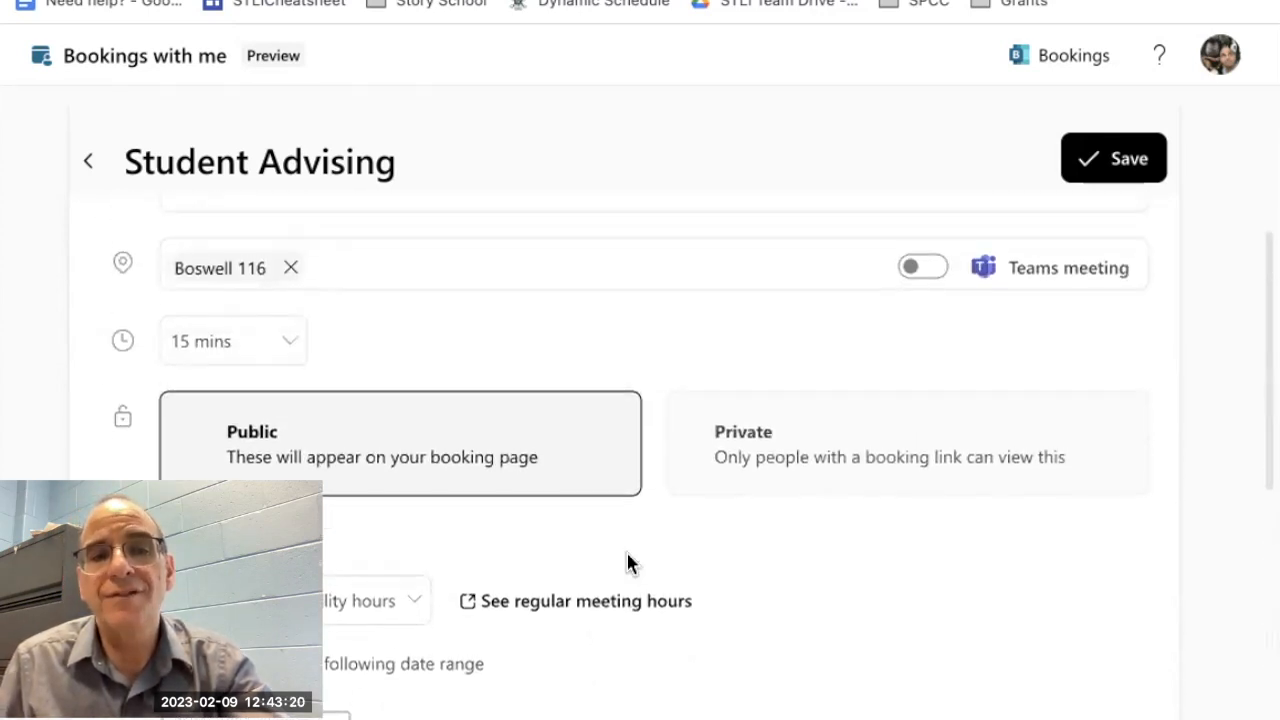
{"action": "left_click", "coordinate": [1118, 175]}
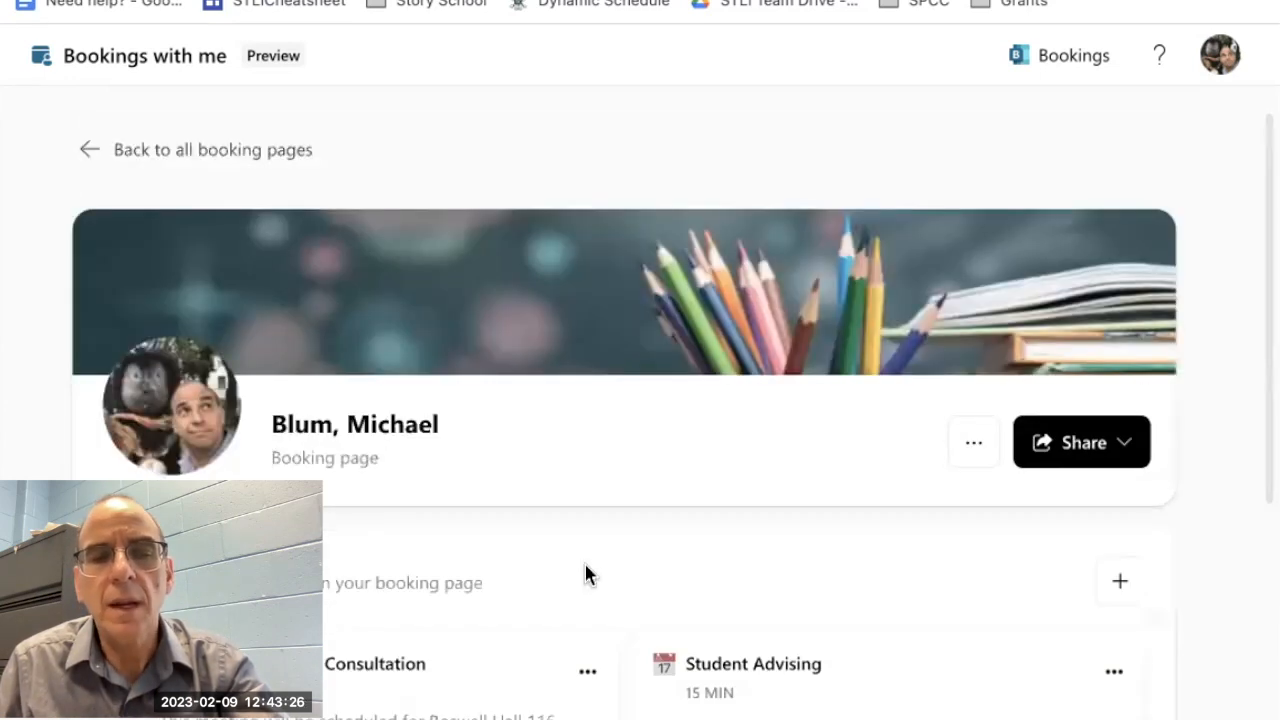
Step: Make the Student Advising meeting type private and check the private meetings section of the booking page
{"action": "scroll", "coordinate": [584, 561], "scroll_direction": "down", "scroll_amount": 1}
{"action": "scroll", "coordinate": [585, 572], "scroll_direction": "down", "scroll_amount": 1}
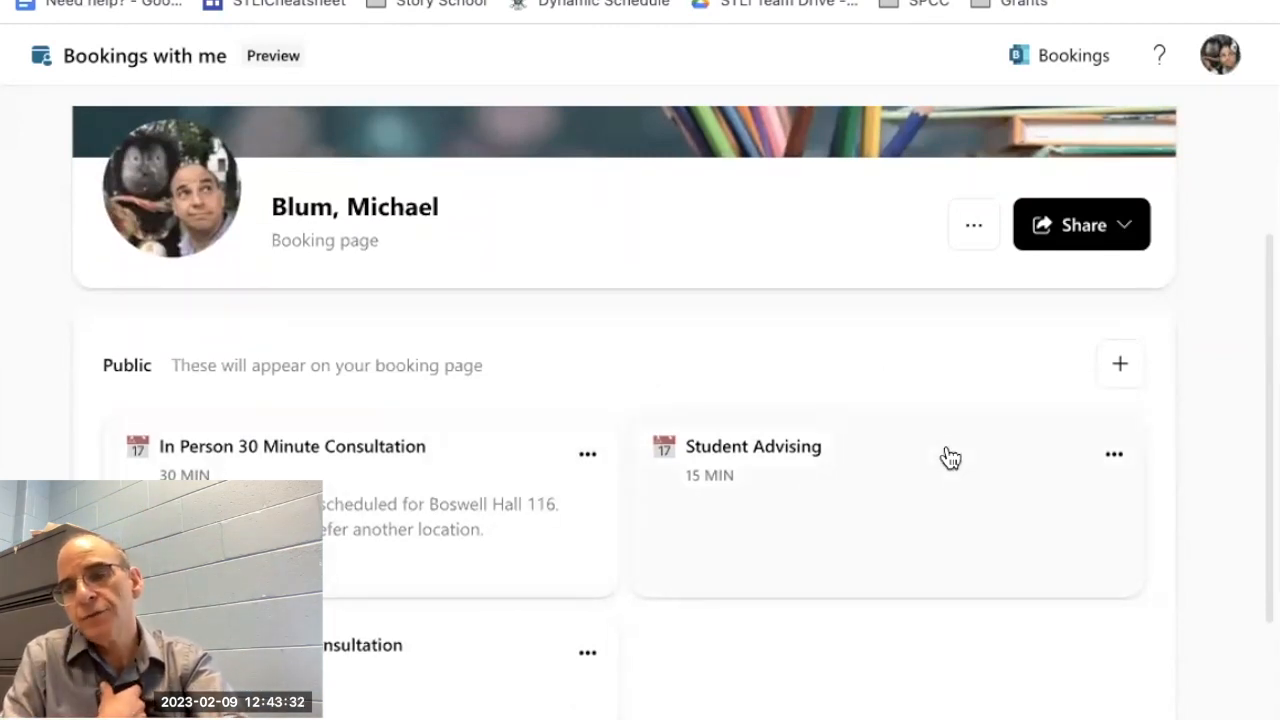
{"action": "left_click", "coordinate": [1116, 460]}
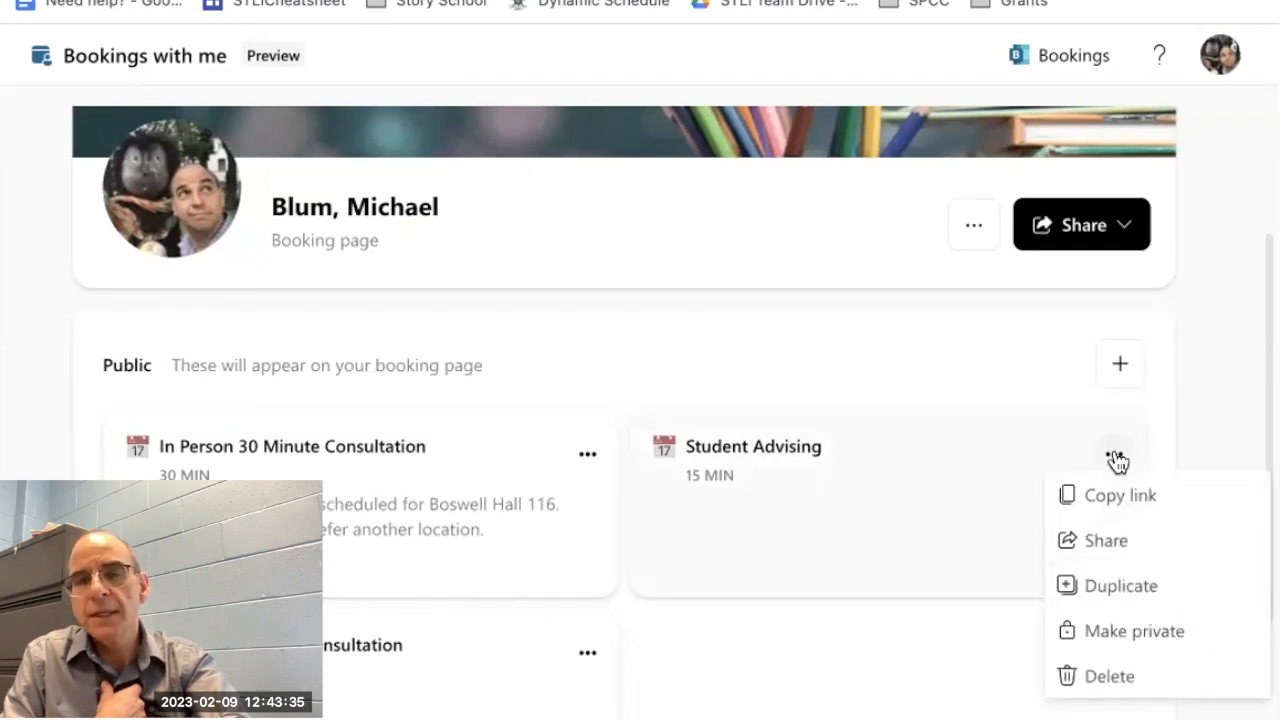
{"action": "left_click", "coordinate": [1090, 638]}
{"action": "scroll", "coordinate": [870, 700], "scroll_direction": "down", "scroll_amount": 3}
{"action": "scroll", "coordinate": [870, 700], "scroll_direction": "down", "scroll_amount": 2}
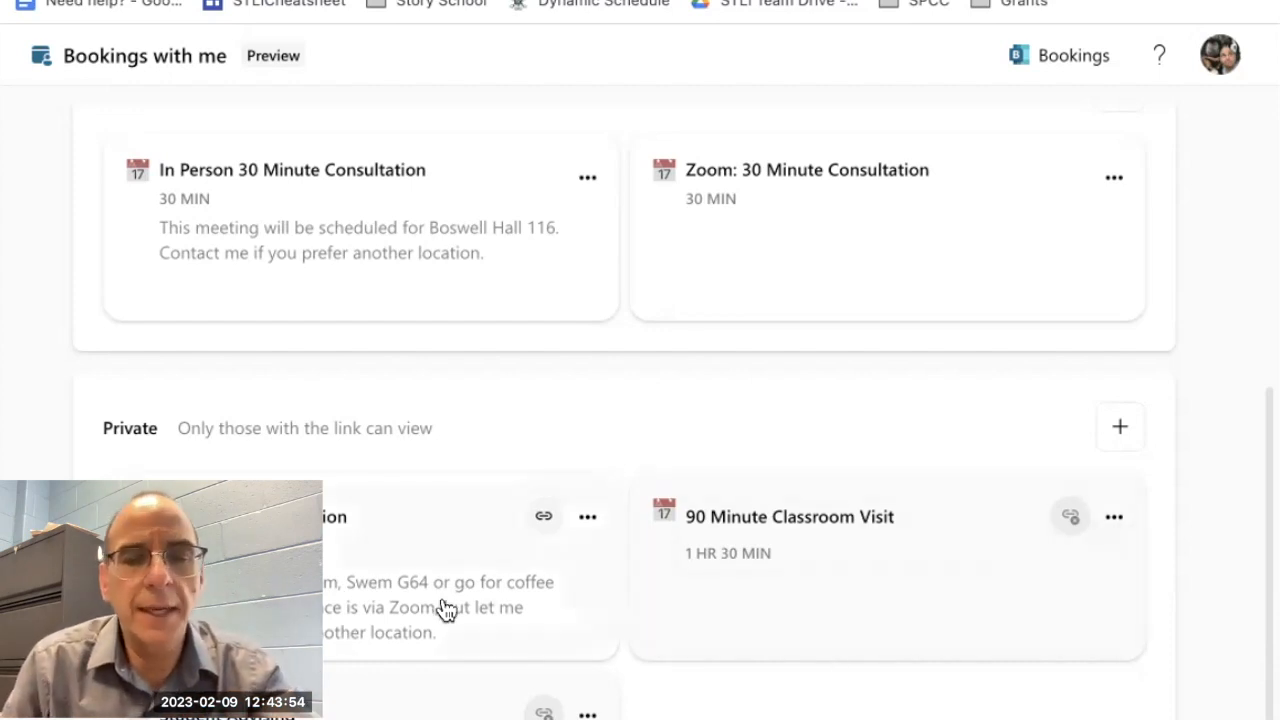
Step: Review the In Person 30 Minute Consultation's location, duration, visibility, buffer and lead time settings, leaving without edits
{"action": "scroll", "coordinate": [561, 463], "scroll_direction": "up", "scroll_amount": 5}
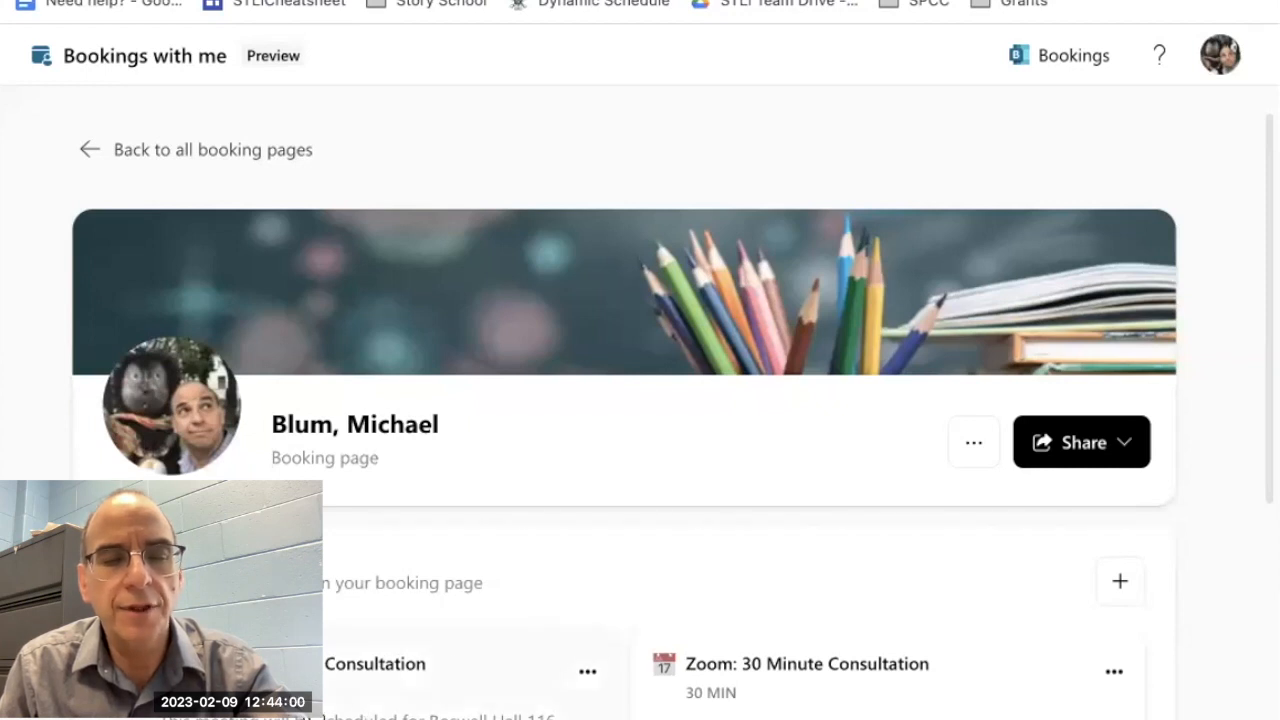
{"action": "left_click", "coordinate": [308, 715]}
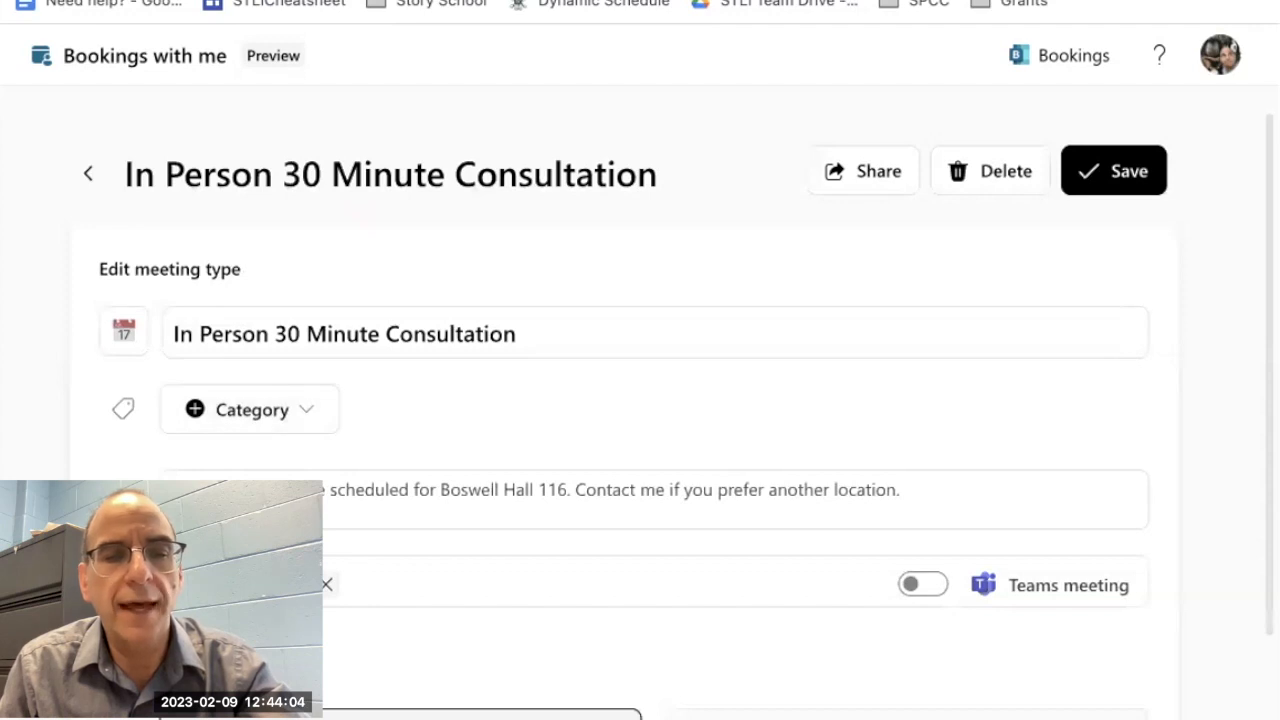
{"action": "scroll", "coordinate": [640, 450], "scroll_direction": "down", "scroll_amount": 5}
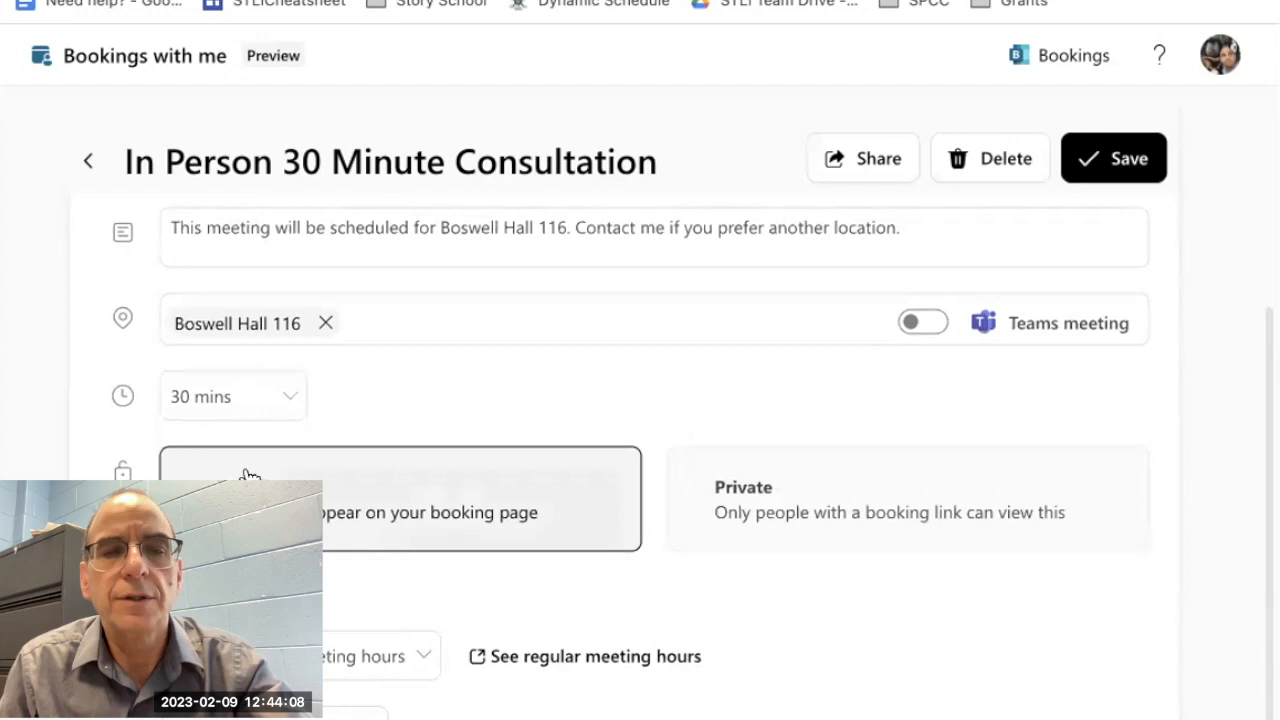
{"action": "scroll", "coordinate": [248, 475], "scroll_direction": "up", "scroll_amount": 3}
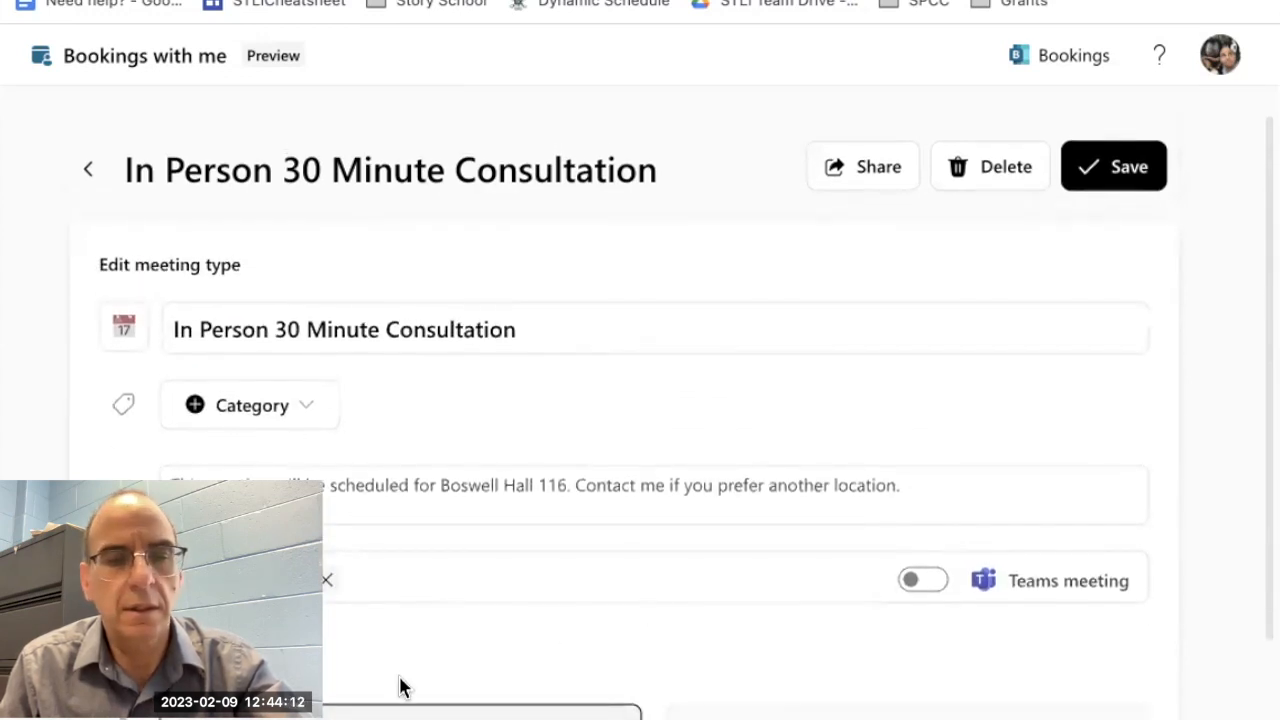
{"action": "scroll", "coordinate": [400, 686], "scroll_direction": "down", "scroll_amount": 3}
{"action": "scroll", "coordinate": [402, 688], "scroll_direction": "down", "scroll_amount": 1}
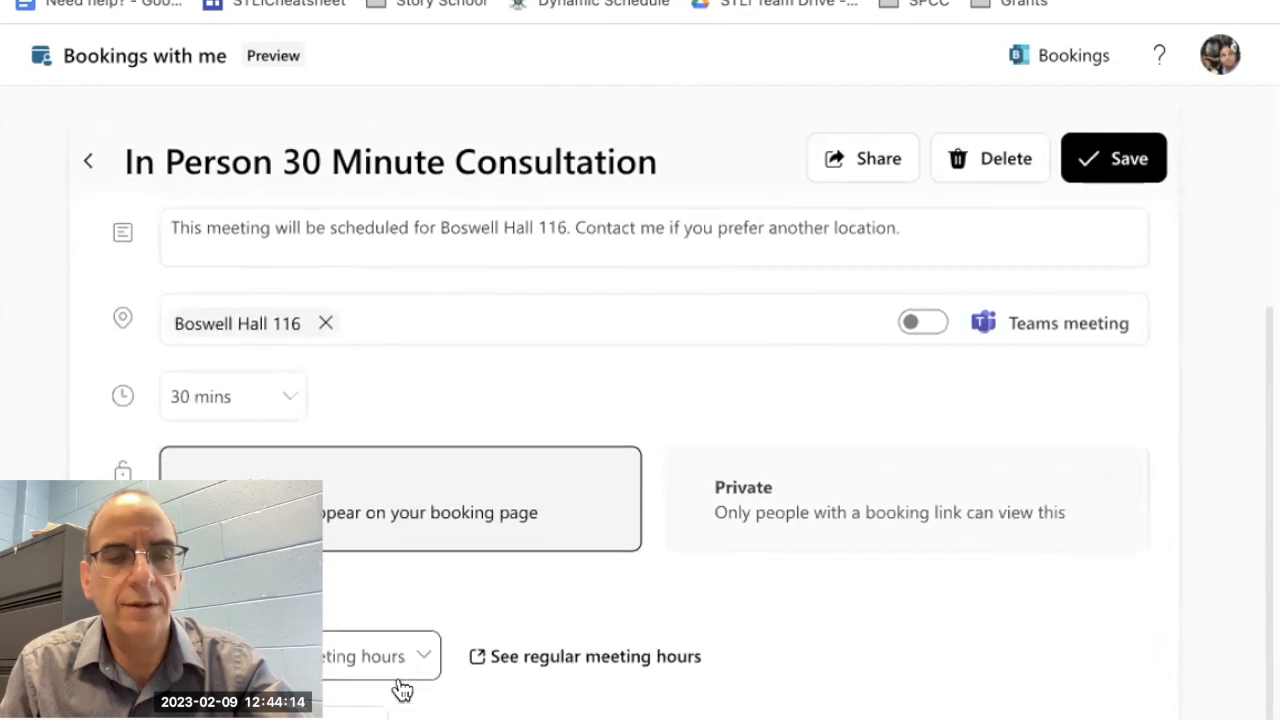
{"action": "scroll", "coordinate": [640, 450], "scroll_direction": "down", "scroll_amount": 5}
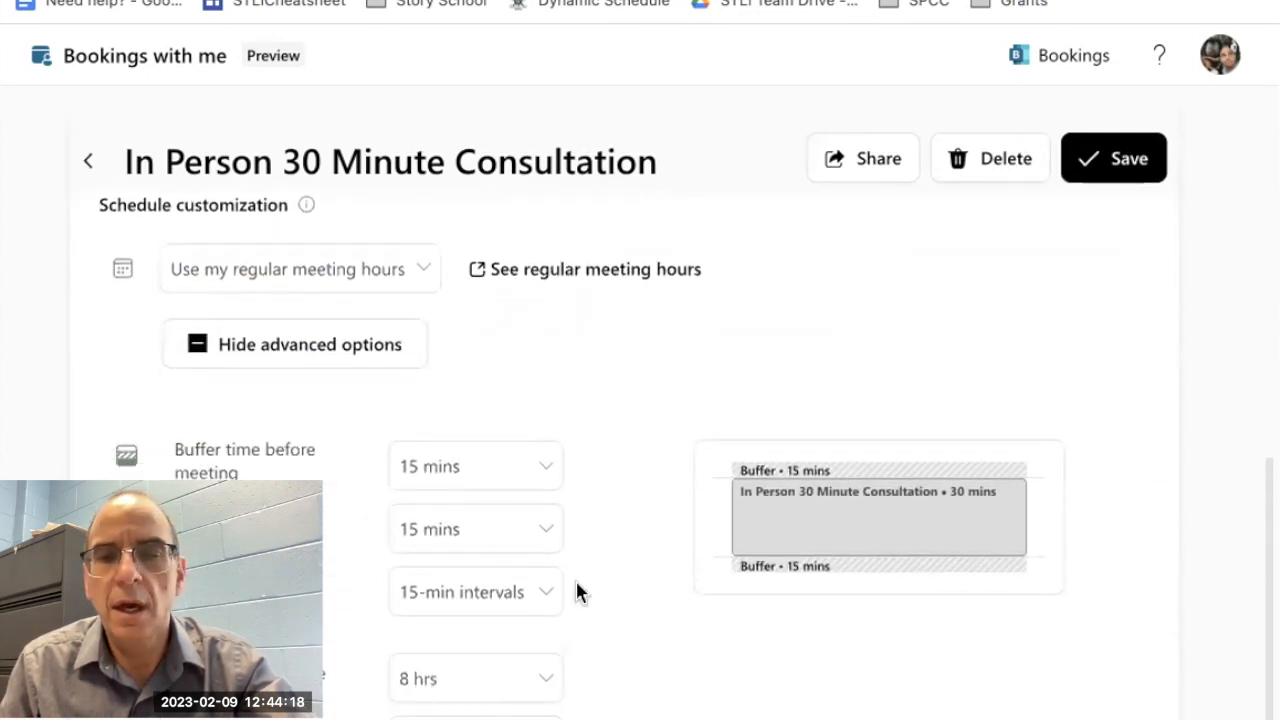
{"action": "scroll", "coordinate": [576, 590], "scroll_direction": "up", "scroll_amount": 8}
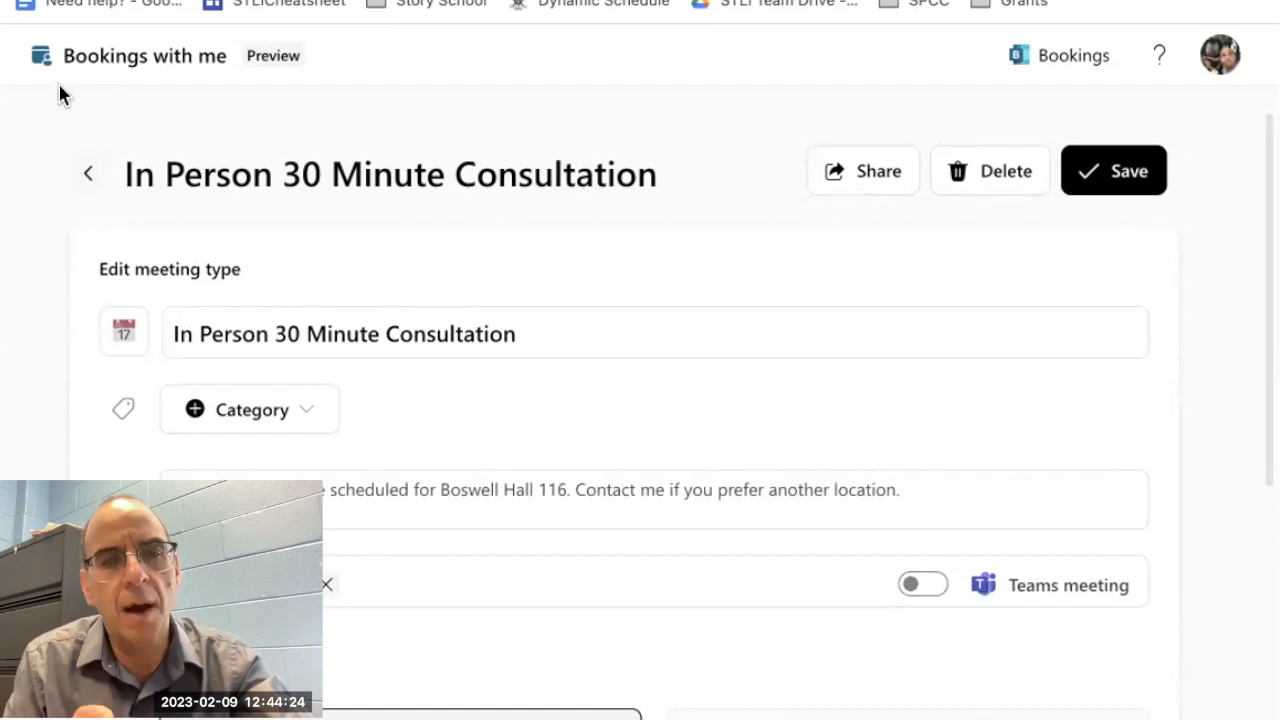
{"action": "left_click", "coordinate": [84, 177]}
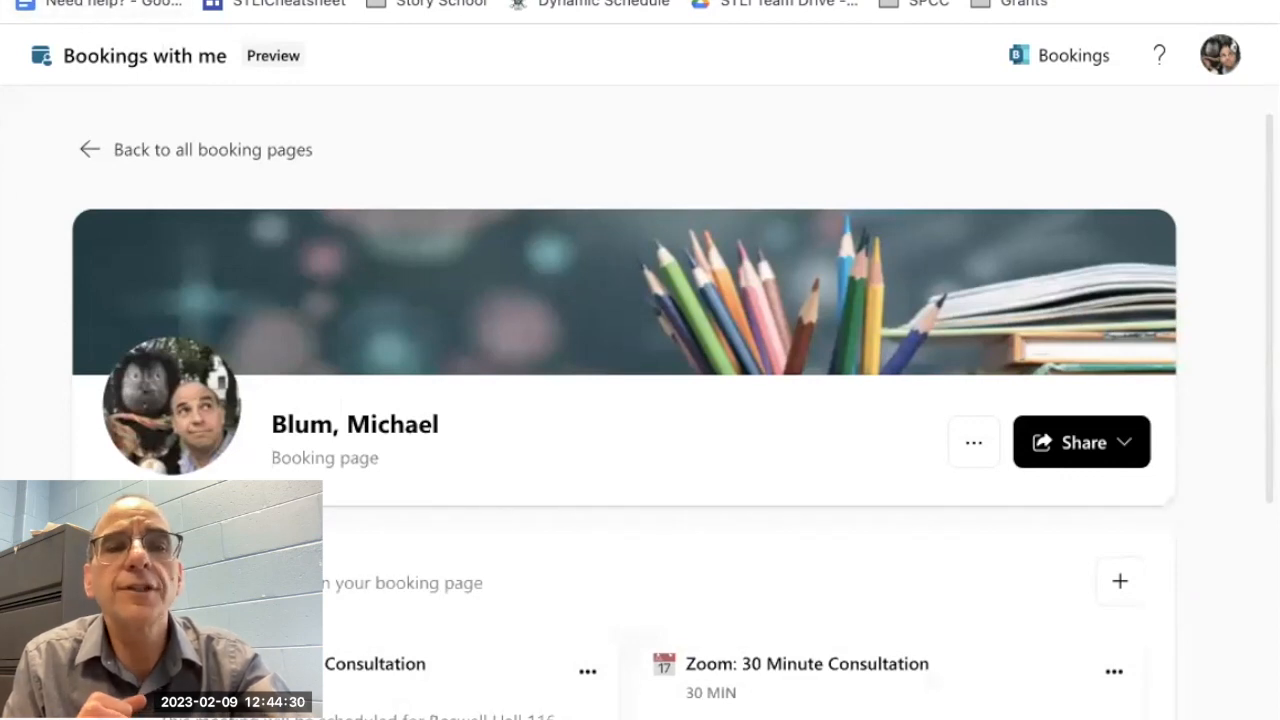
Step: View the overview of all booking pages and return to the personal booking page
{"action": "left_click", "coordinate": [240, 1]}
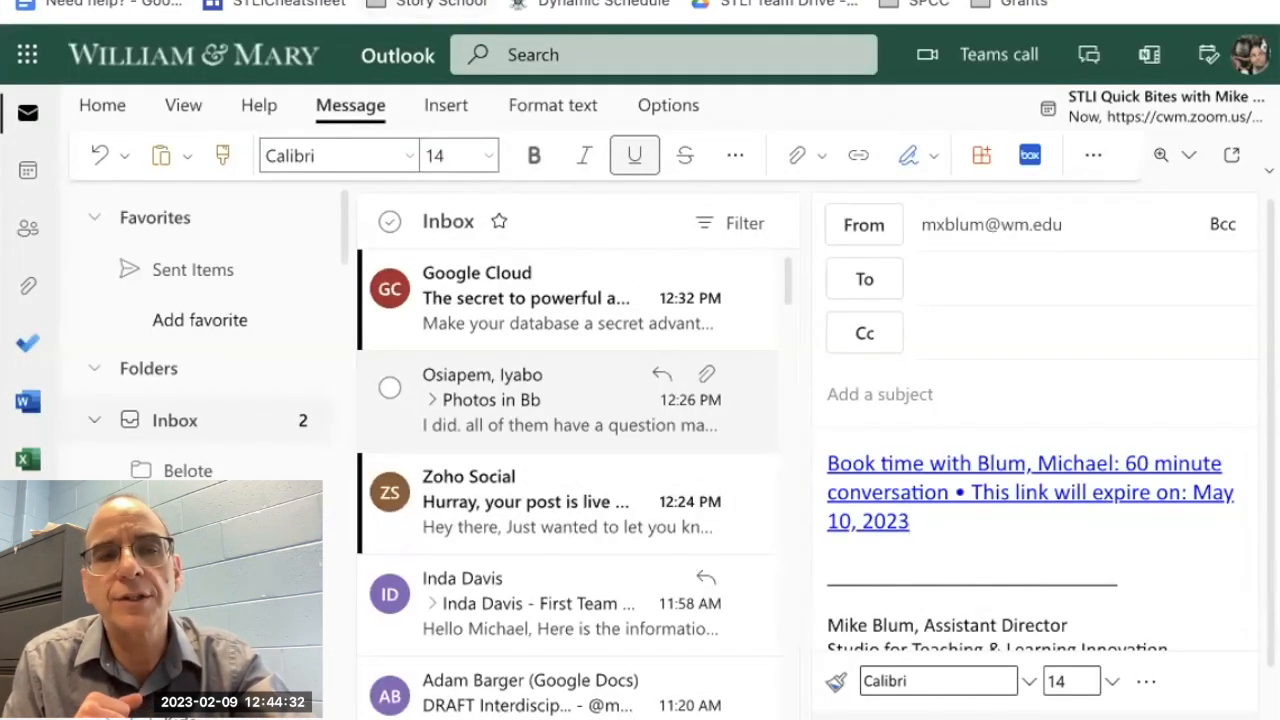
{"action": "left_click", "coordinate": [432, 1]}
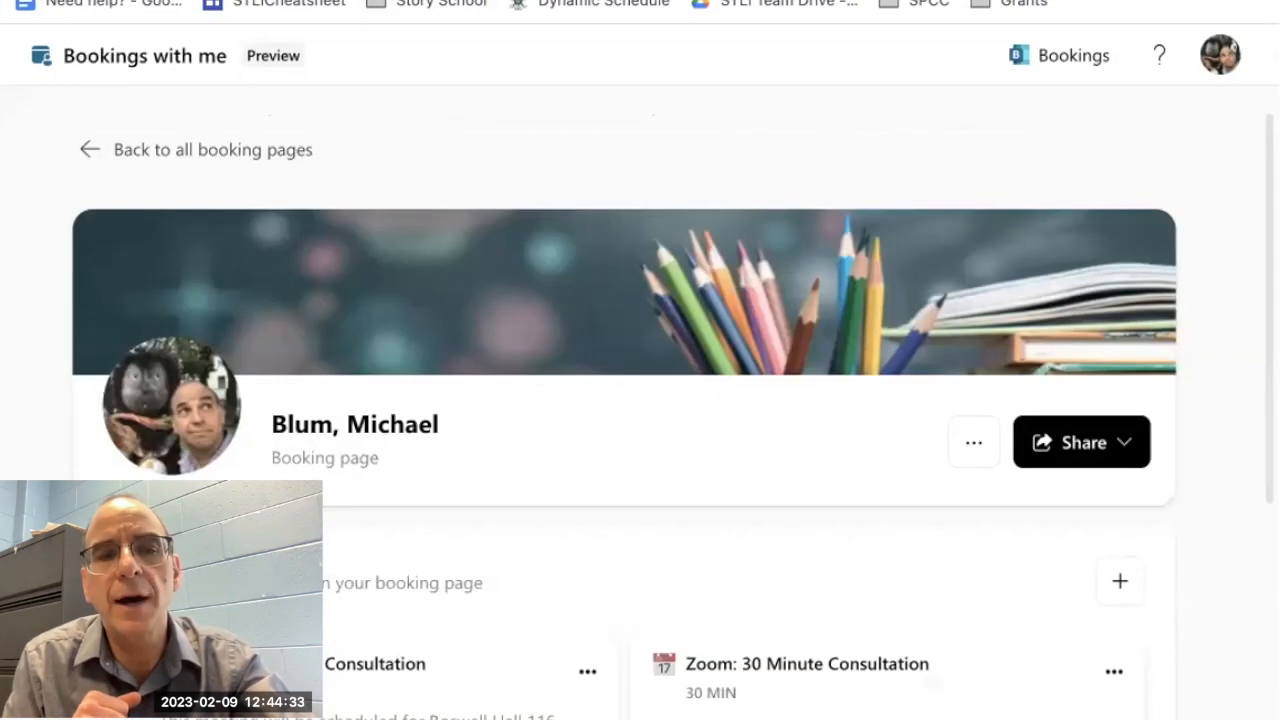
{"action": "left_click", "coordinate": [163, 152]}
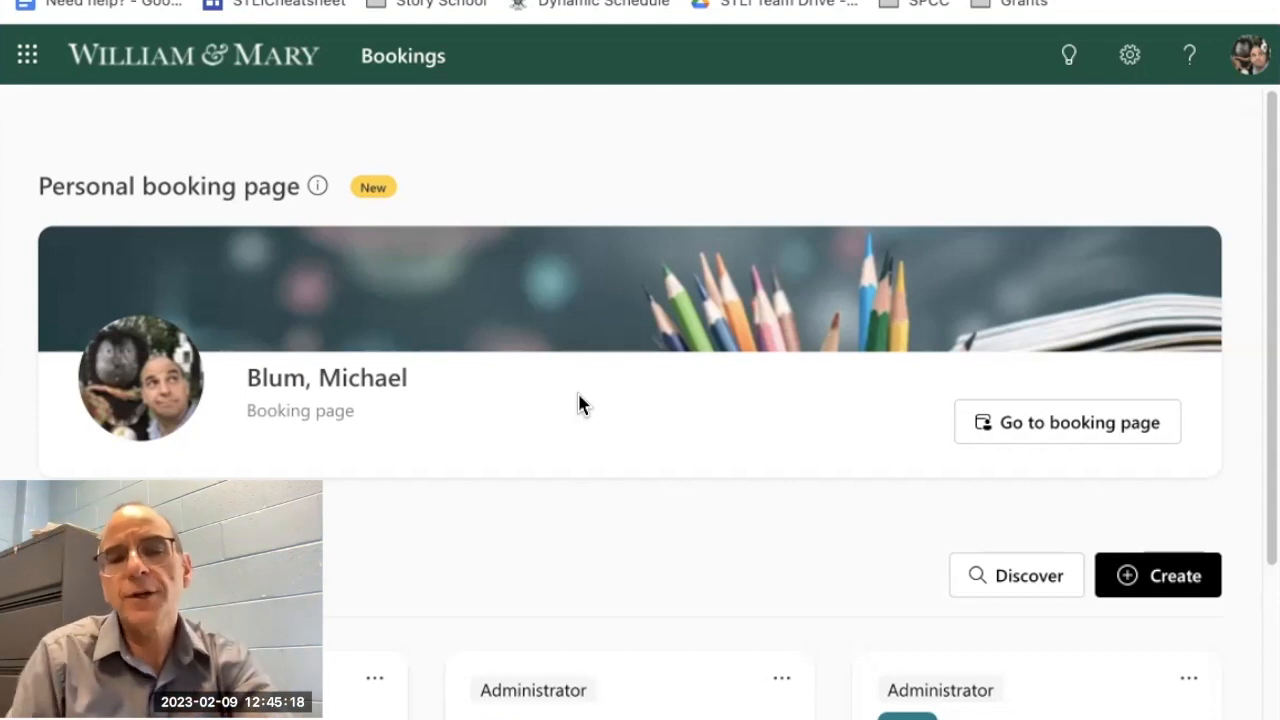
{"action": "left_click", "coordinate": [1054, 434]}
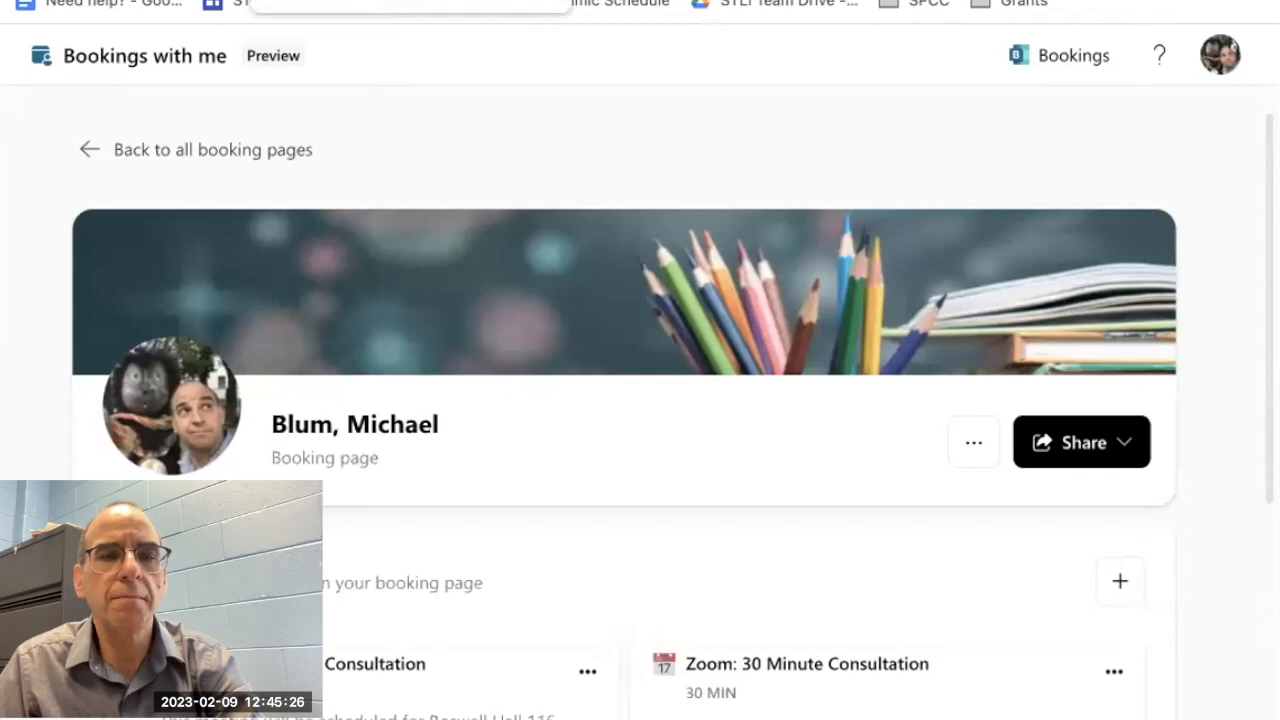
Step: Switch to the Outlook email draft and view the booking link in its signature
{"action": "left_click", "coordinate": [340, 1]}
{"action": "scroll", "coordinate": [923, 574], "scroll_direction": "down", "scroll_amount": 2}
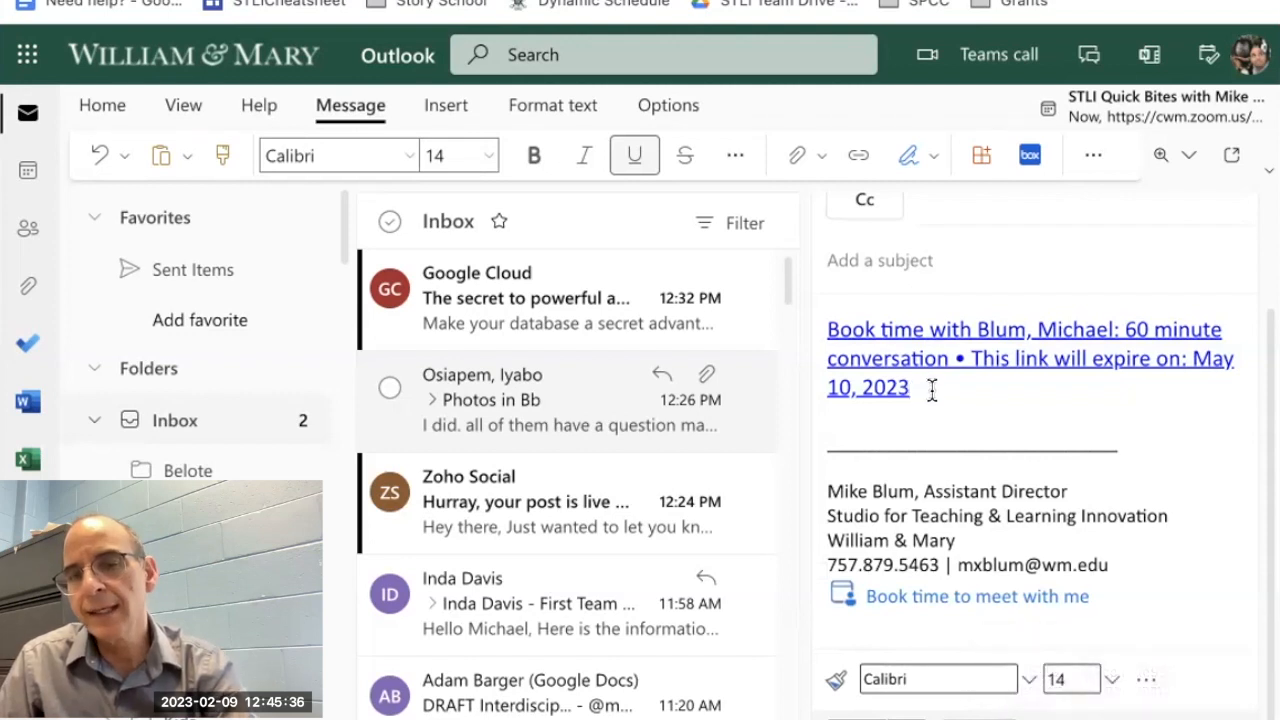
Step: Delete the 60 minute conversation booking link from the body of the email draft
{"action": "left_click_drag", "start_coordinate": [894, 366], "coordinate": [820, 325]}
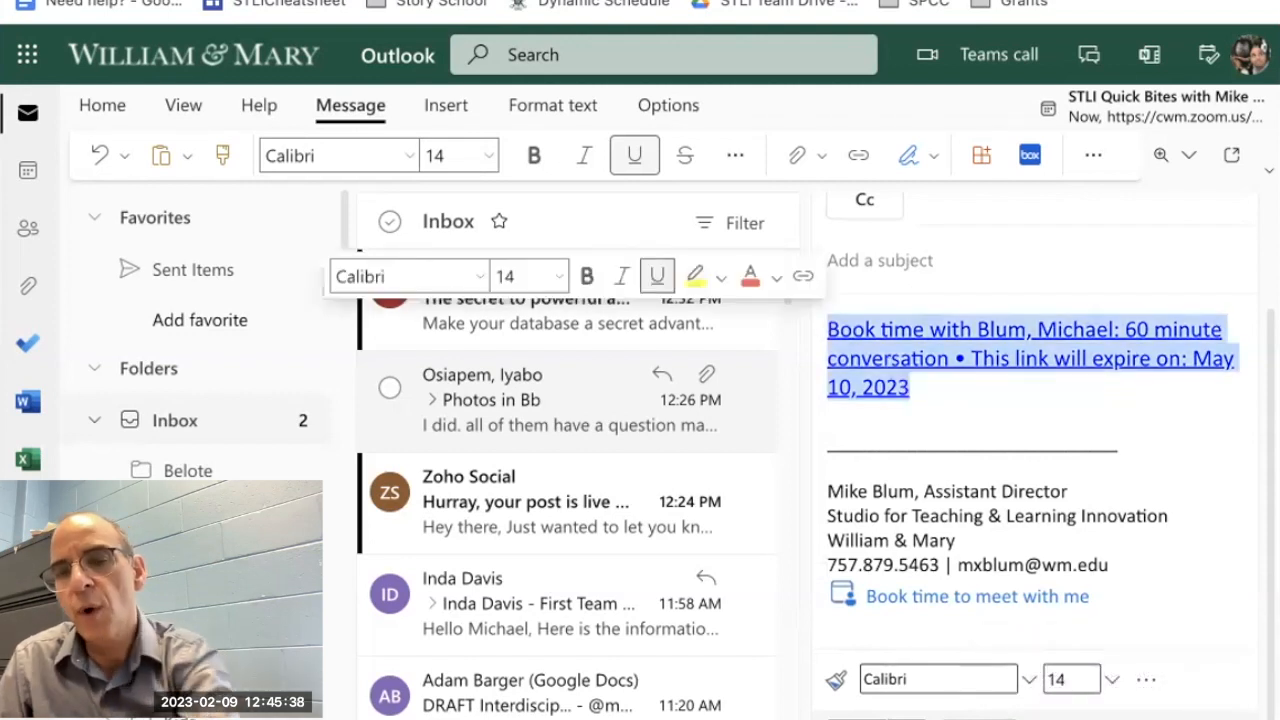
{"action": "key", "text": "BackSpace"}
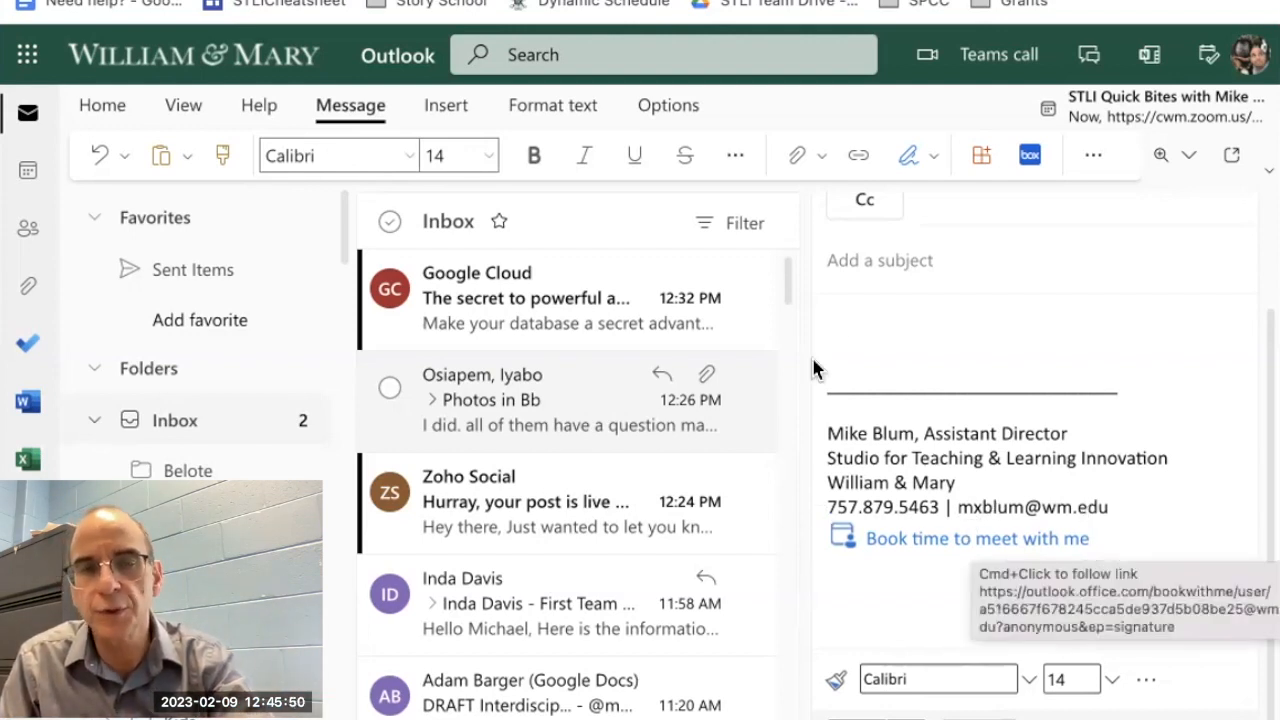
Step: Switch to Bookings, view the overview of all booking pages and return to the personal booking page
{"action": "left_click", "coordinate": [484, 2]}
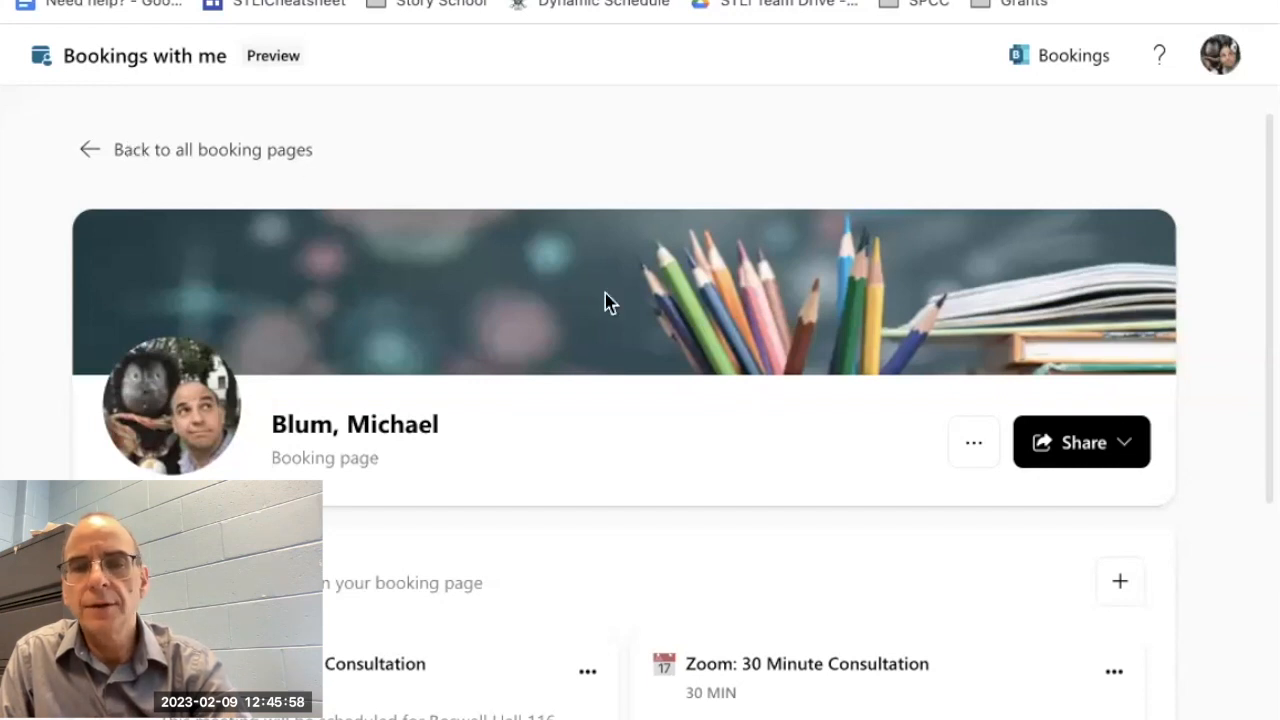
{"action": "left_click", "coordinate": [87, 157]}
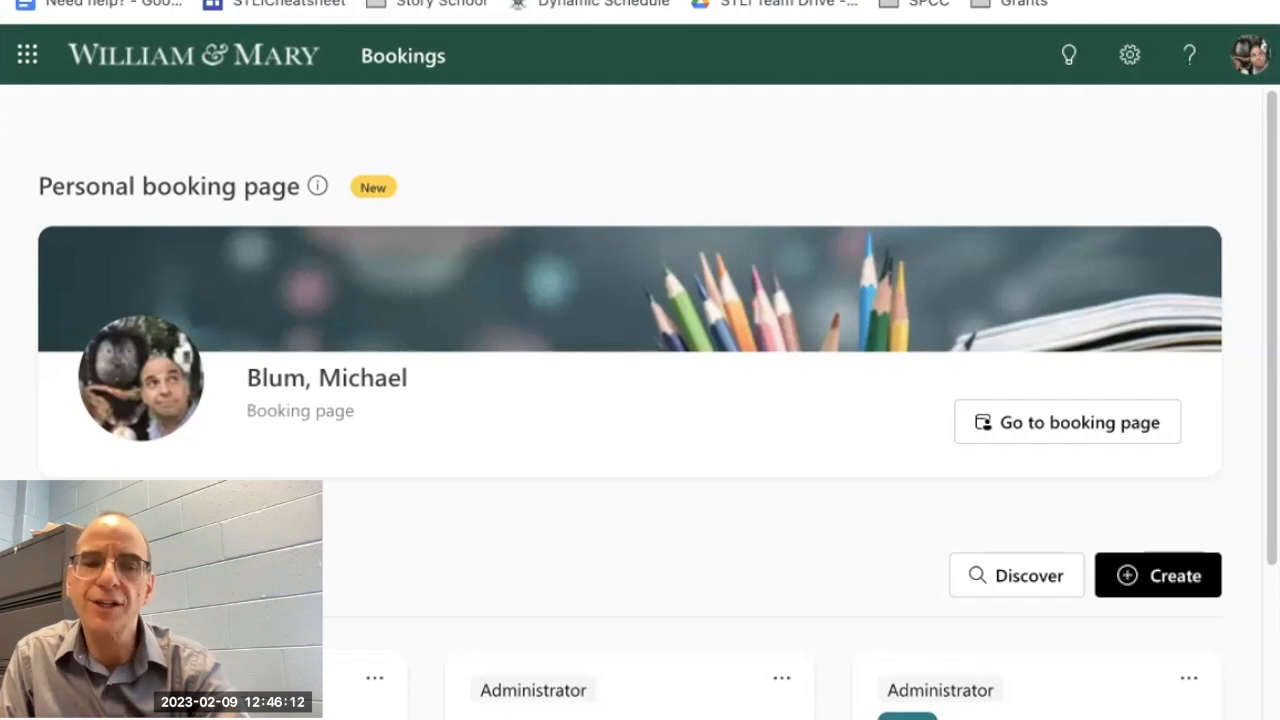
{"action": "left_click", "coordinate": [1025, 420]}
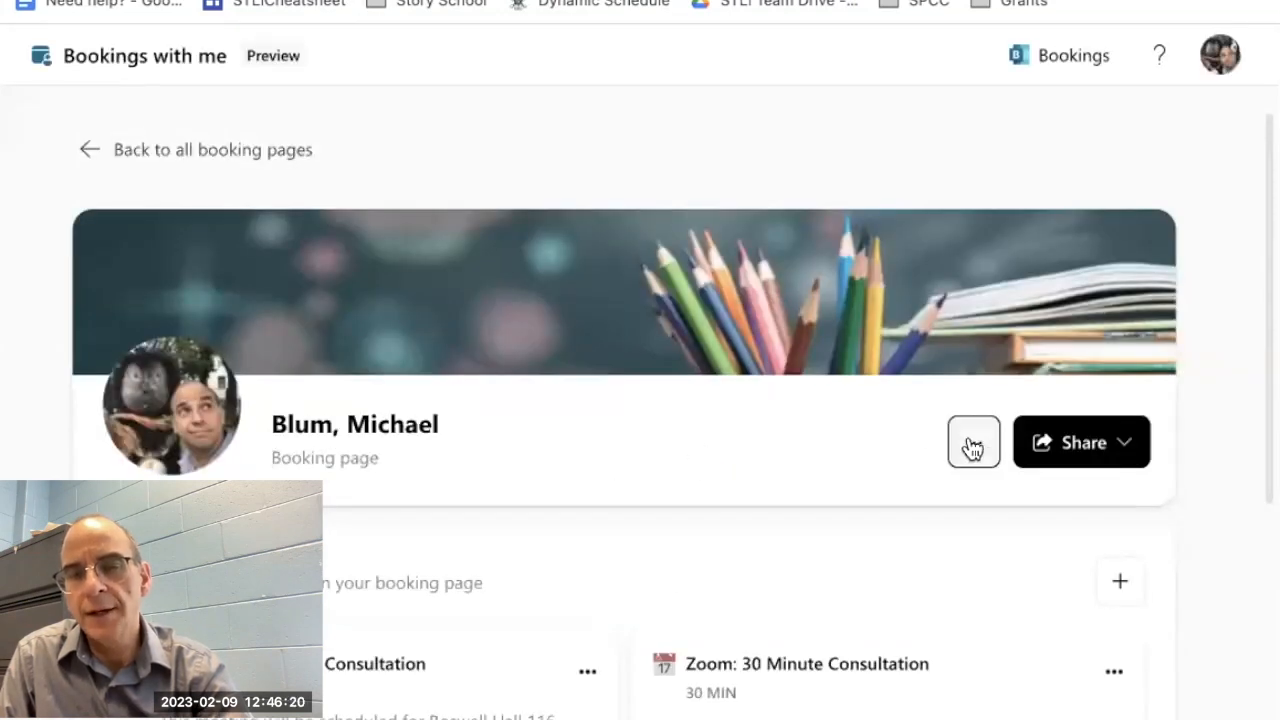
Step: Review the personal booking page's sharing options and its email signature settings, closing them without edits
{"action": "left_click", "coordinate": [1122, 442]}
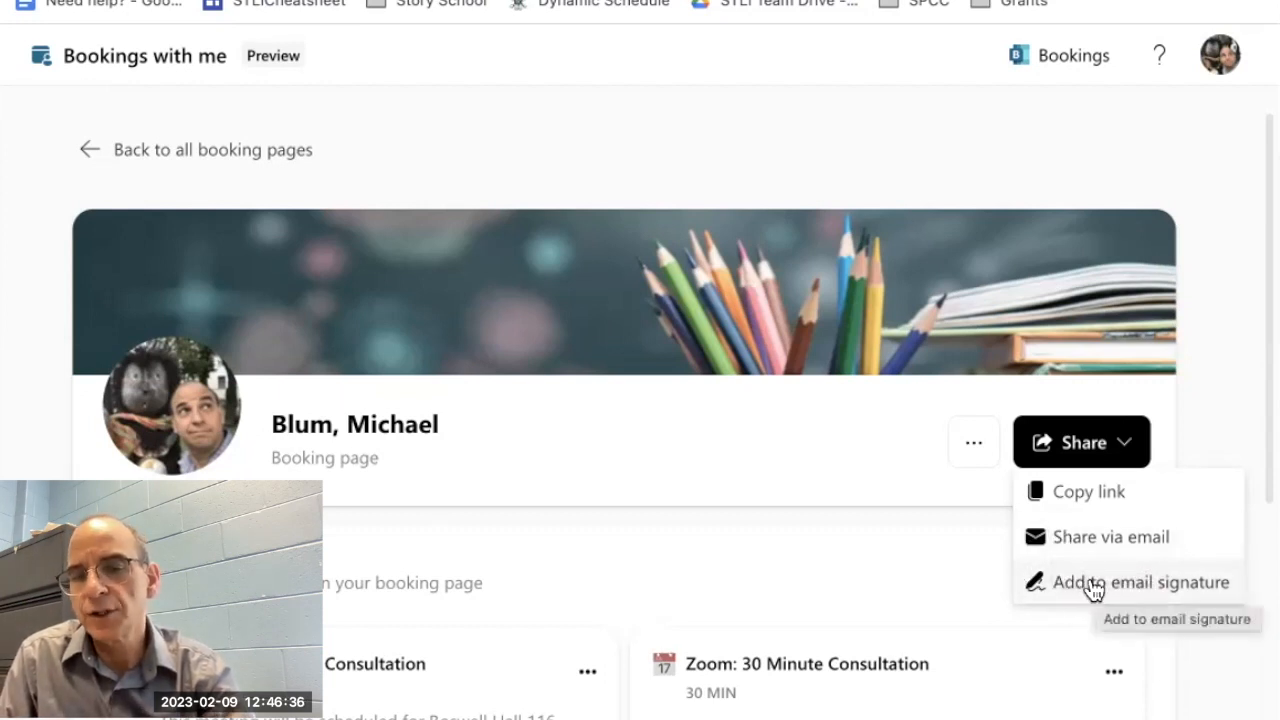
{"action": "left_click", "coordinate": [1093, 588]}
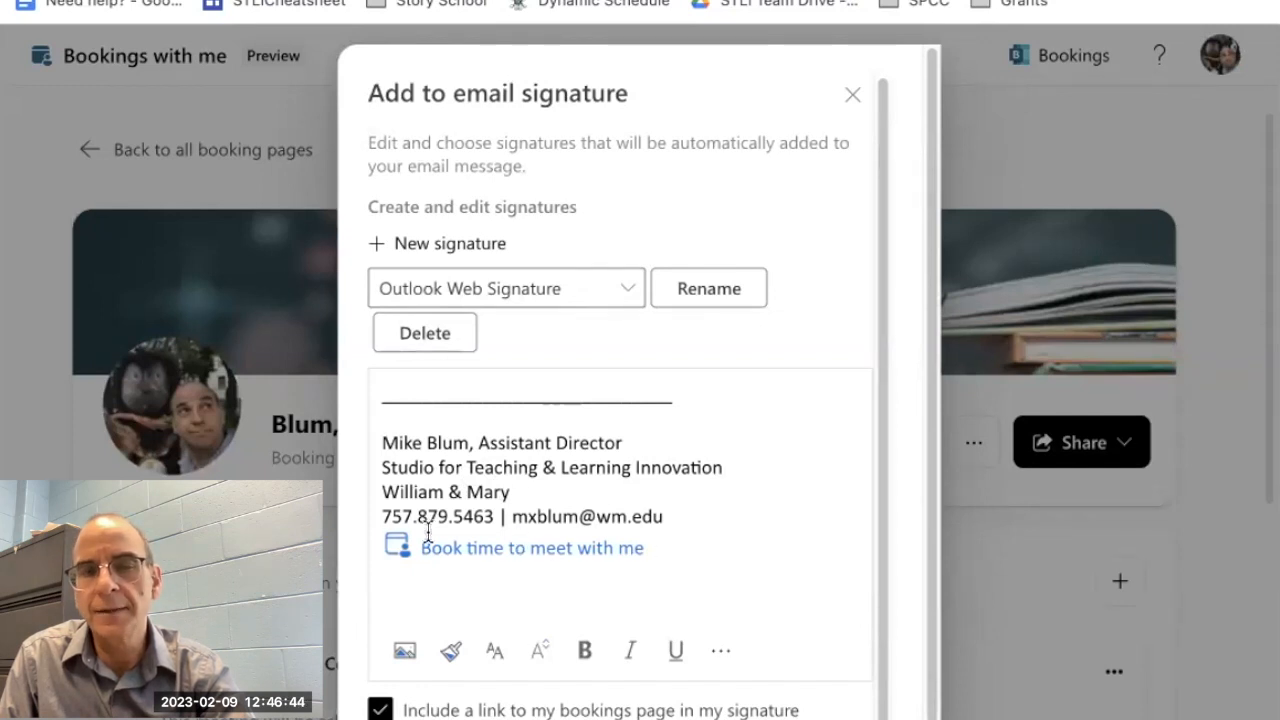
{"action": "left_click", "coordinate": [848, 94]}
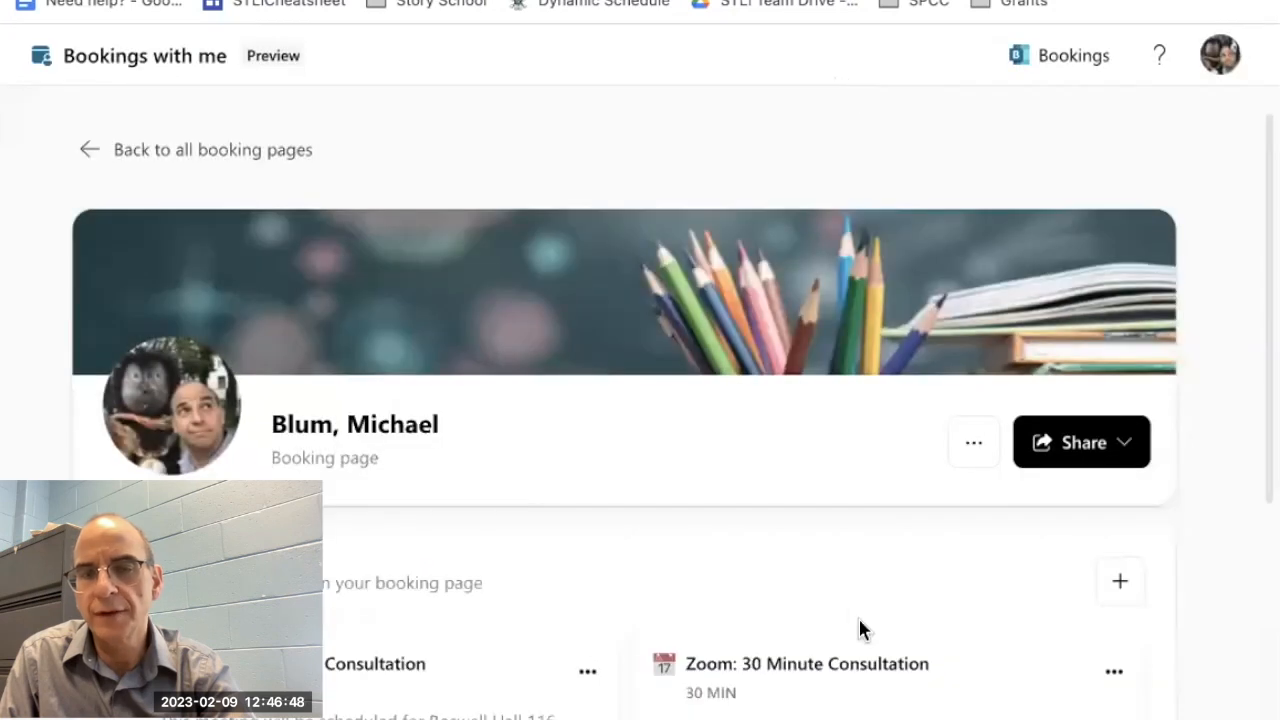
Step: Change the personal booking page's banner image to the snowy mountains picture
{"action": "left_click", "coordinate": [972, 448]}
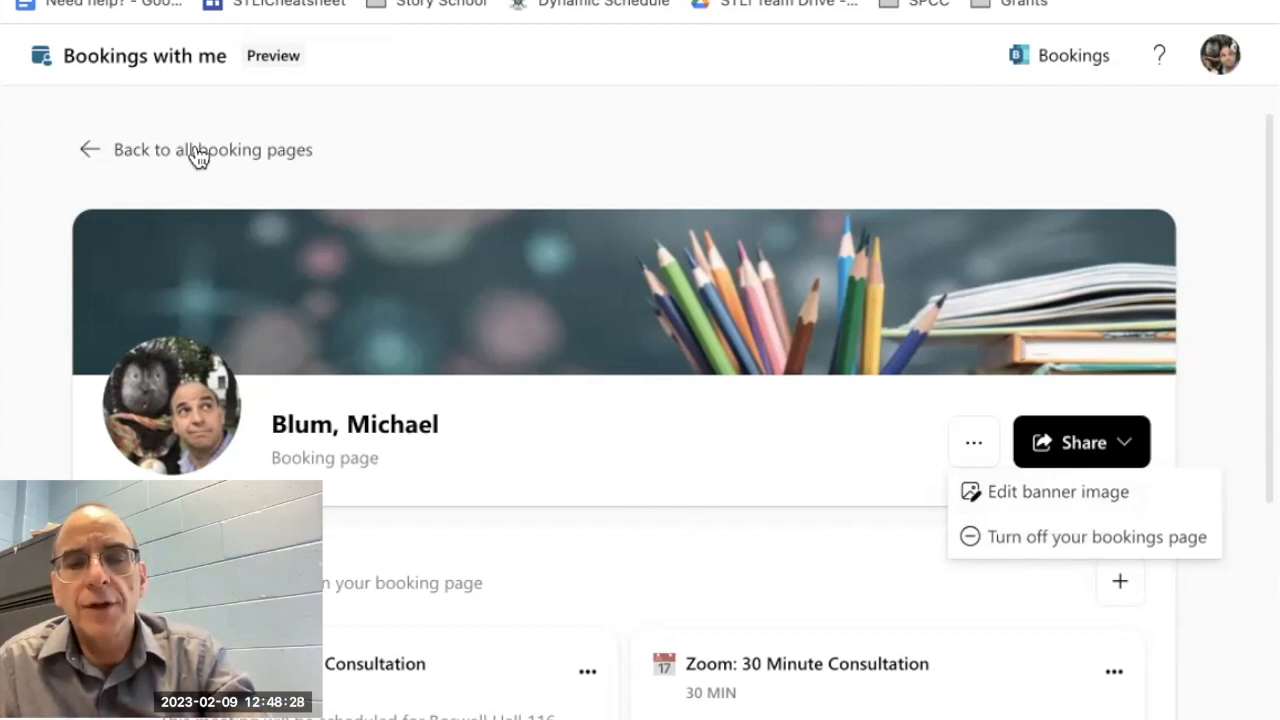
{"action": "left_click", "coordinate": [1029, 493]}
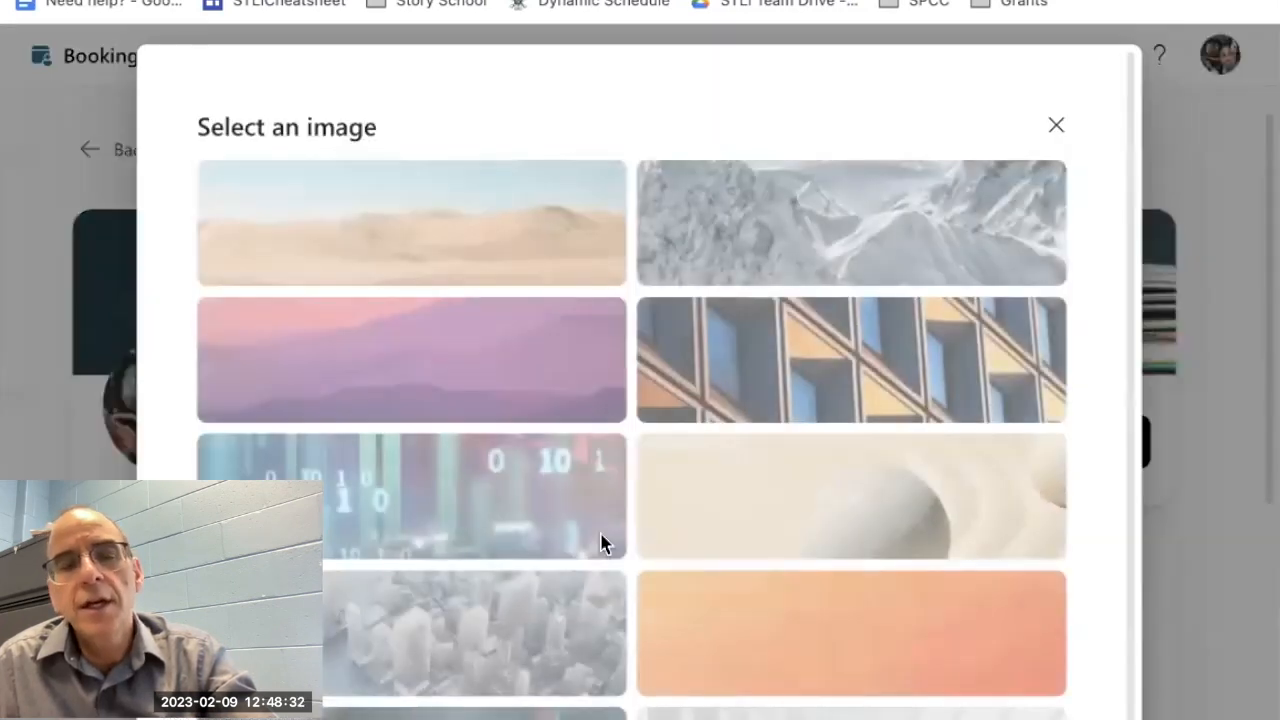
{"action": "scroll", "coordinate": [432, 543], "scroll_direction": "down", "scroll_amount": 1}
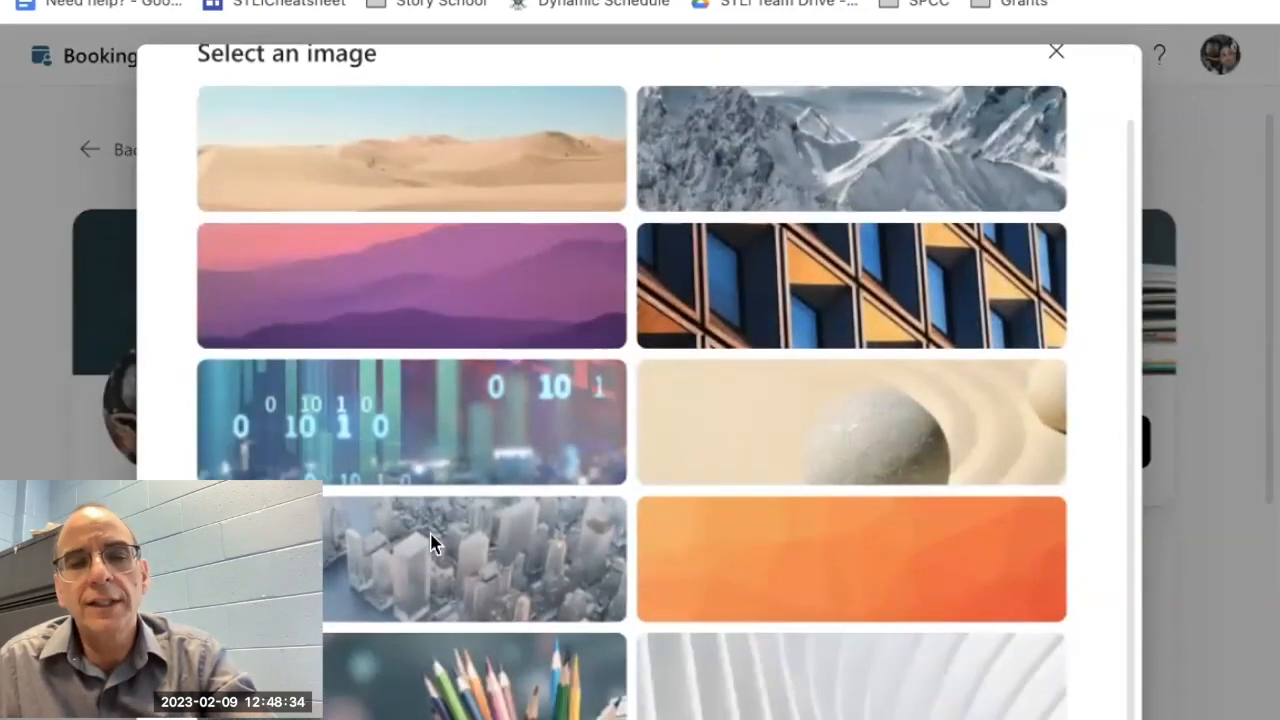
{"action": "scroll", "coordinate": [457, 415], "scroll_direction": "up", "scroll_amount": 1}
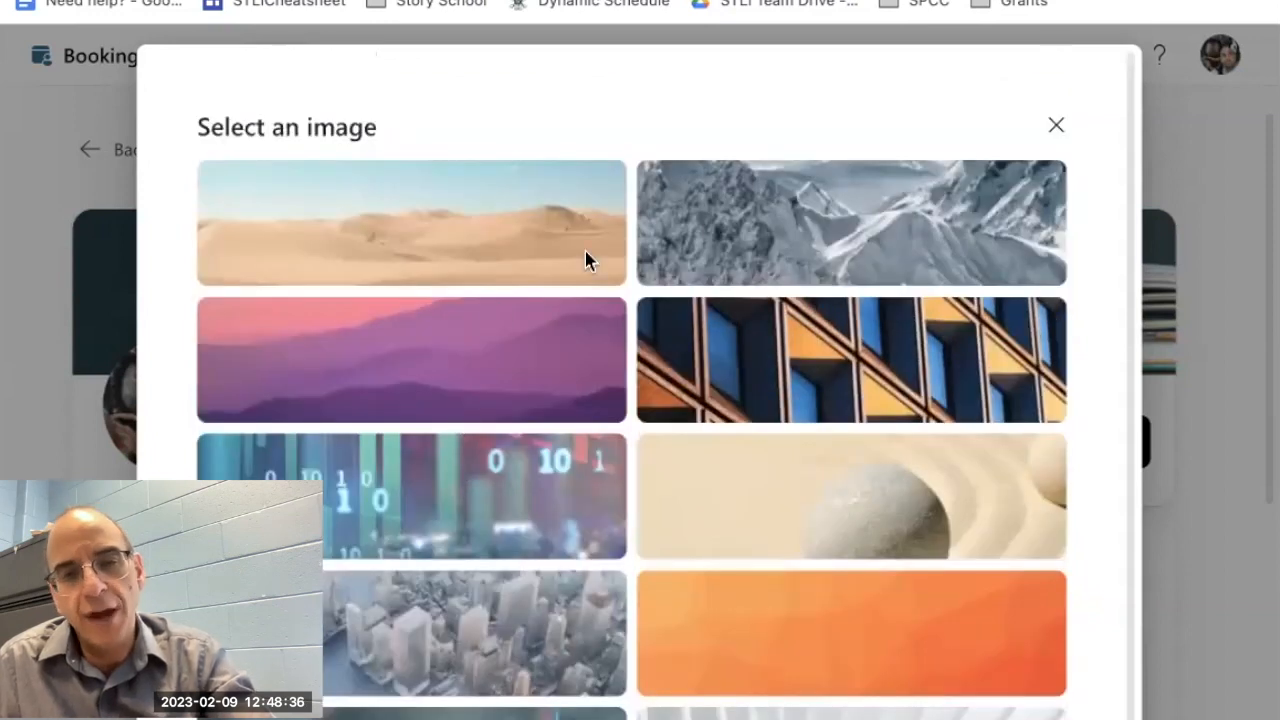
{"action": "left_click", "coordinate": [795, 262]}
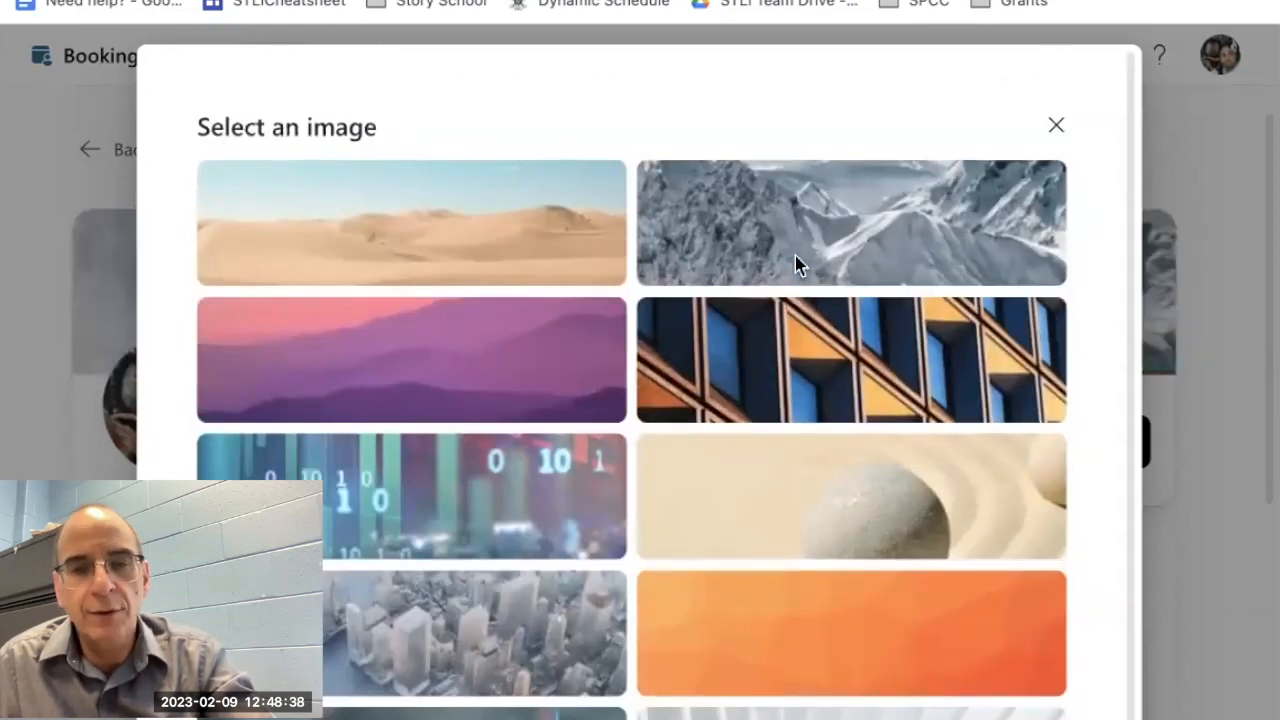
{"action": "left_click", "coordinate": [1052, 127]}
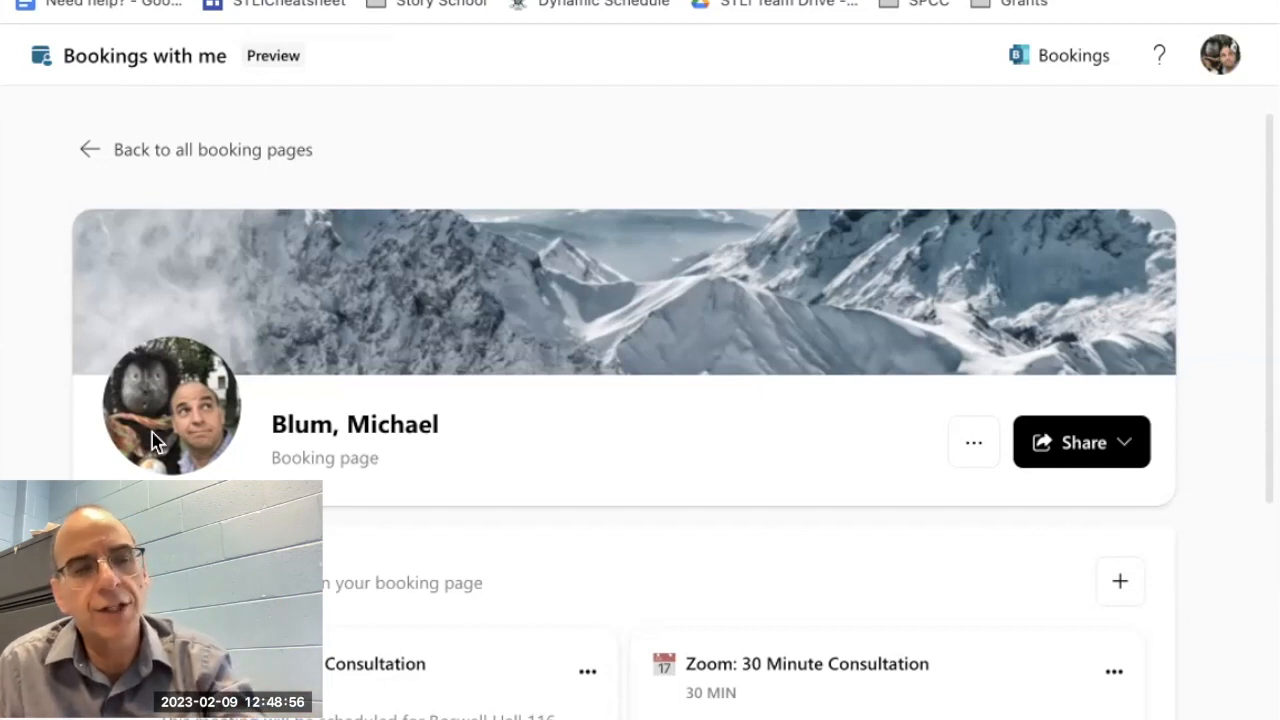
Step: Go to the overview of all booking pages and review the STLI Consultations page's sharing and availability options without changing them
{"action": "left_click", "coordinate": [138, 160]}
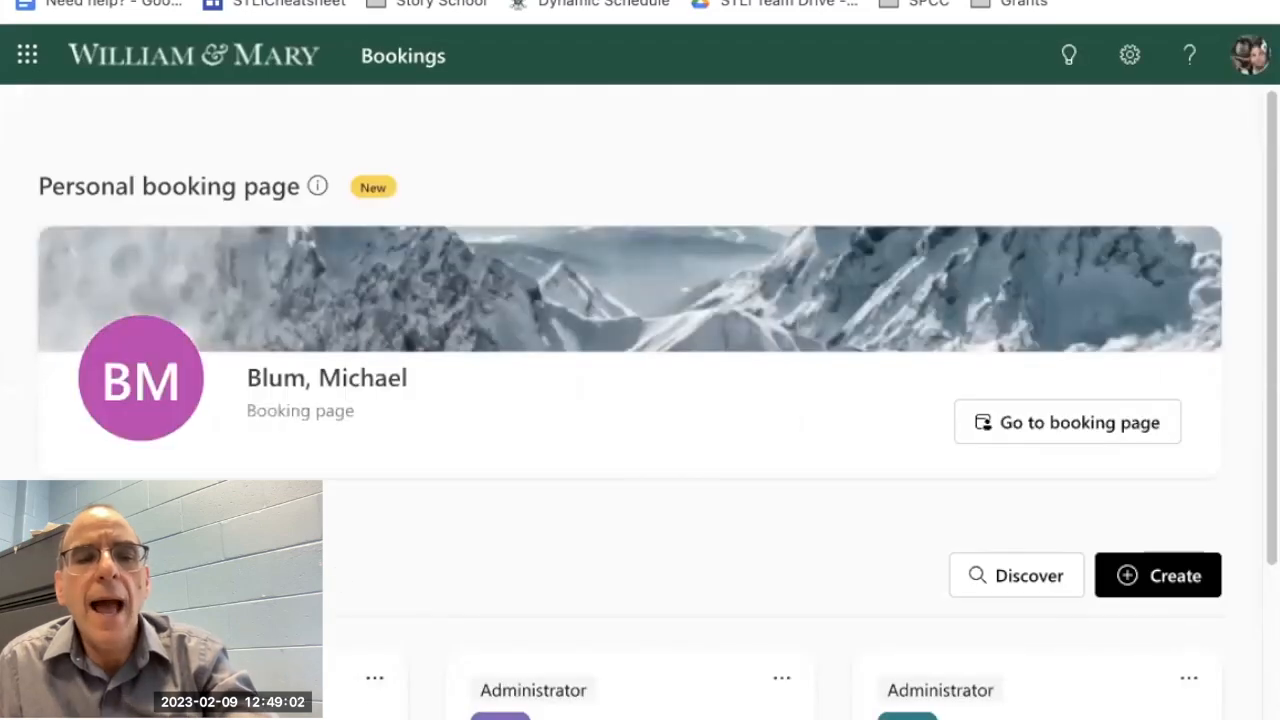
{"action": "scroll", "coordinate": [335, 566], "scroll_direction": "down", "scroll_amount": 2}
{"action": "scroll", "coordinate": [335, 566], "scroll_direction": "down", "scroll_amount": 3}
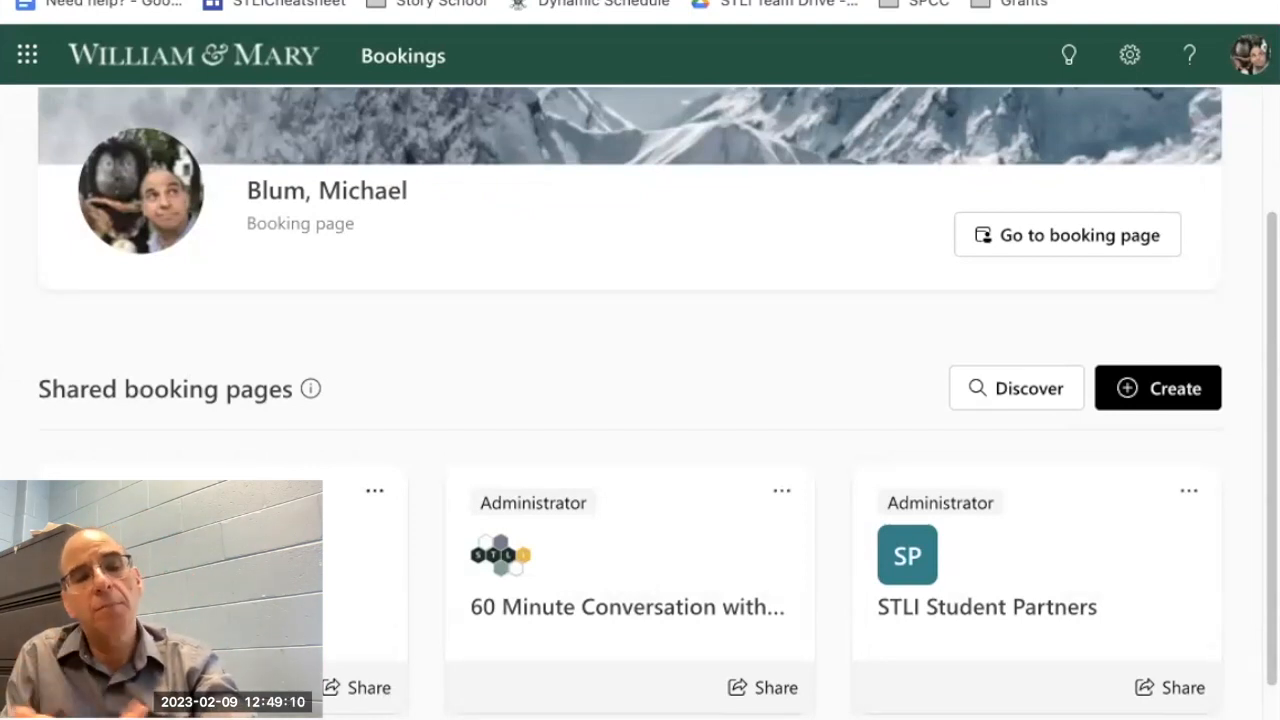
{"action": "left_click", "coordinate": [333, 688]}
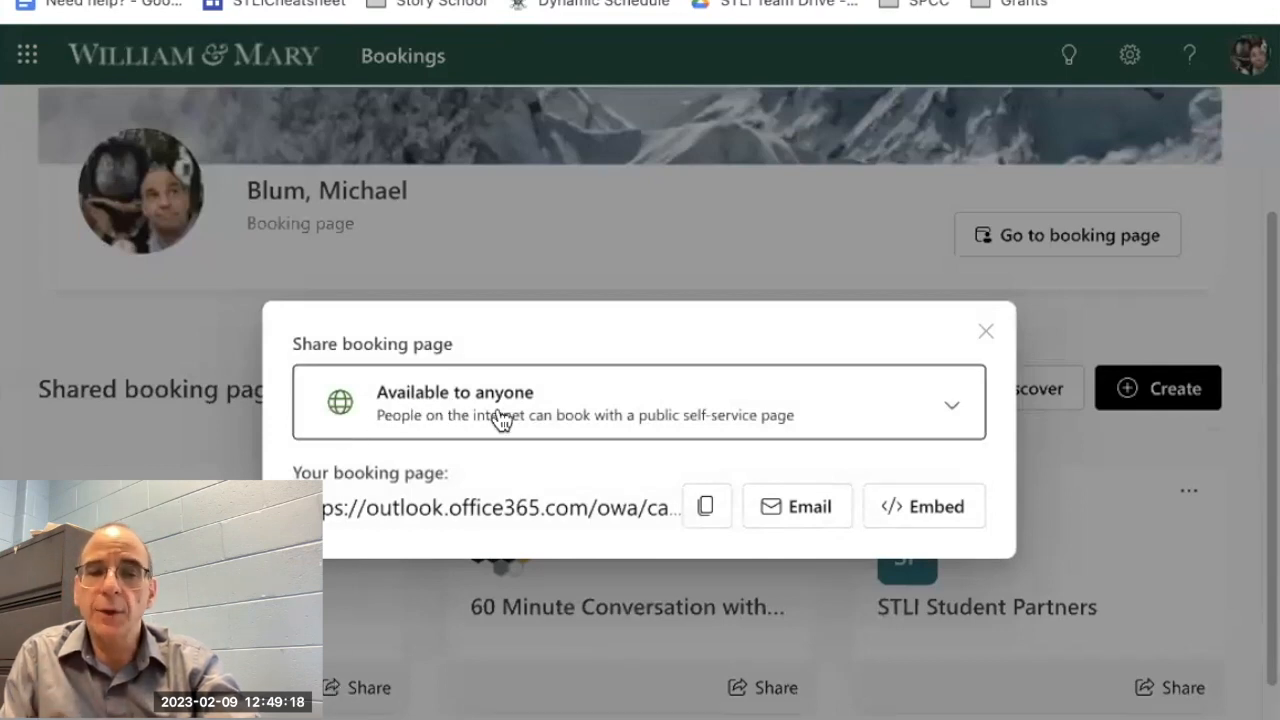
{"action": "left_click", "coordinate": [950, 414]}
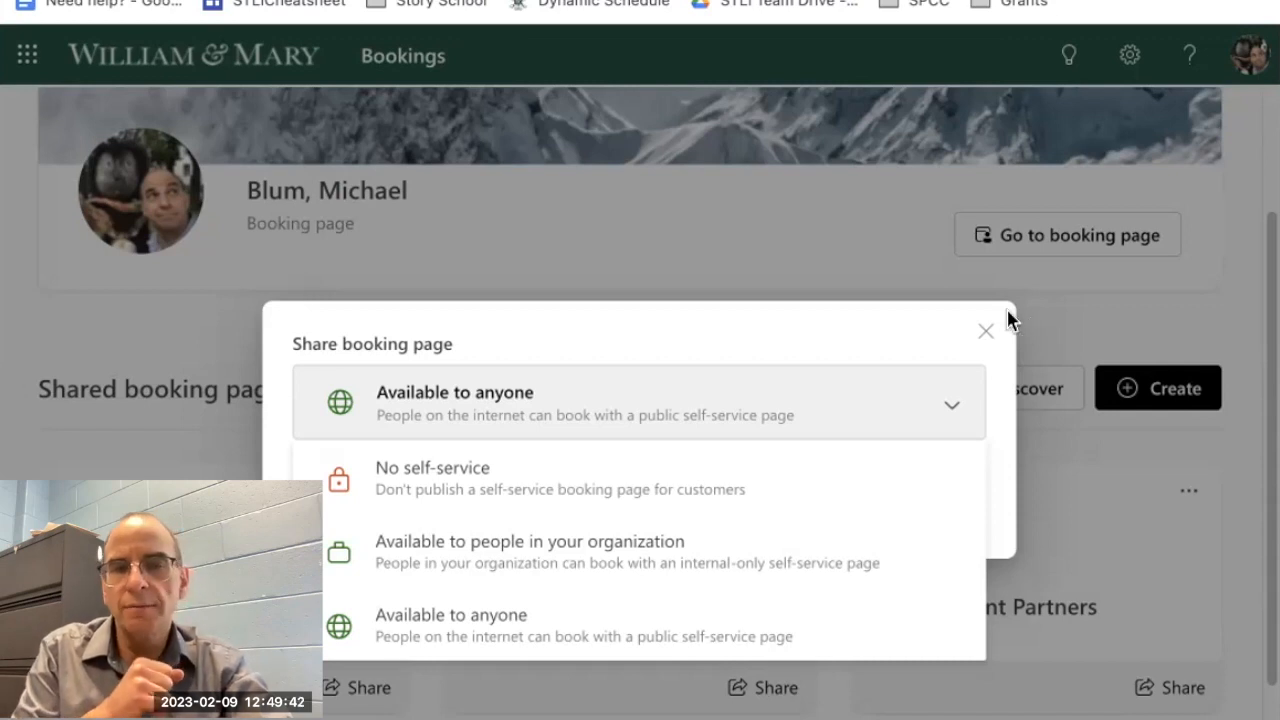
{"action": "left_click", "coordinate": [981, 346]}
{"action": "left_click", "coordinate": [983, 340]}
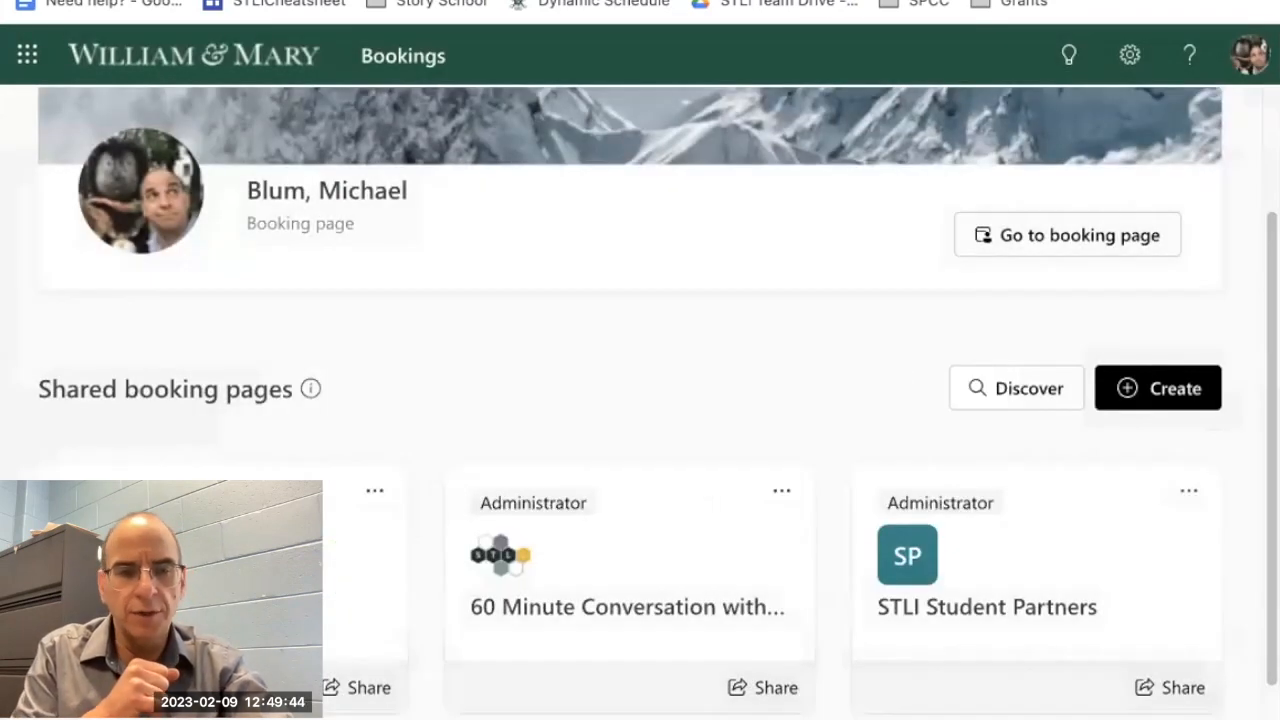
{"action": "left_click", "coordinate": [338, 677]}
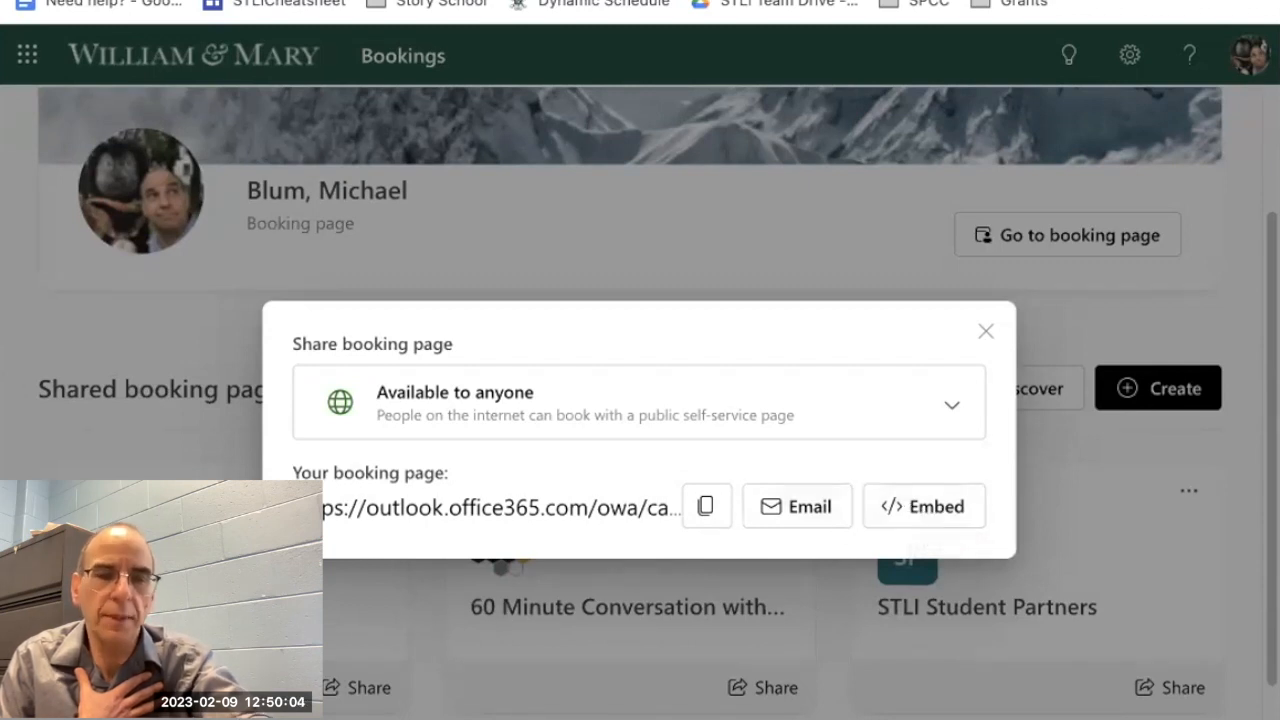
{"action": "left_click", "coordinate": [986, 331]}
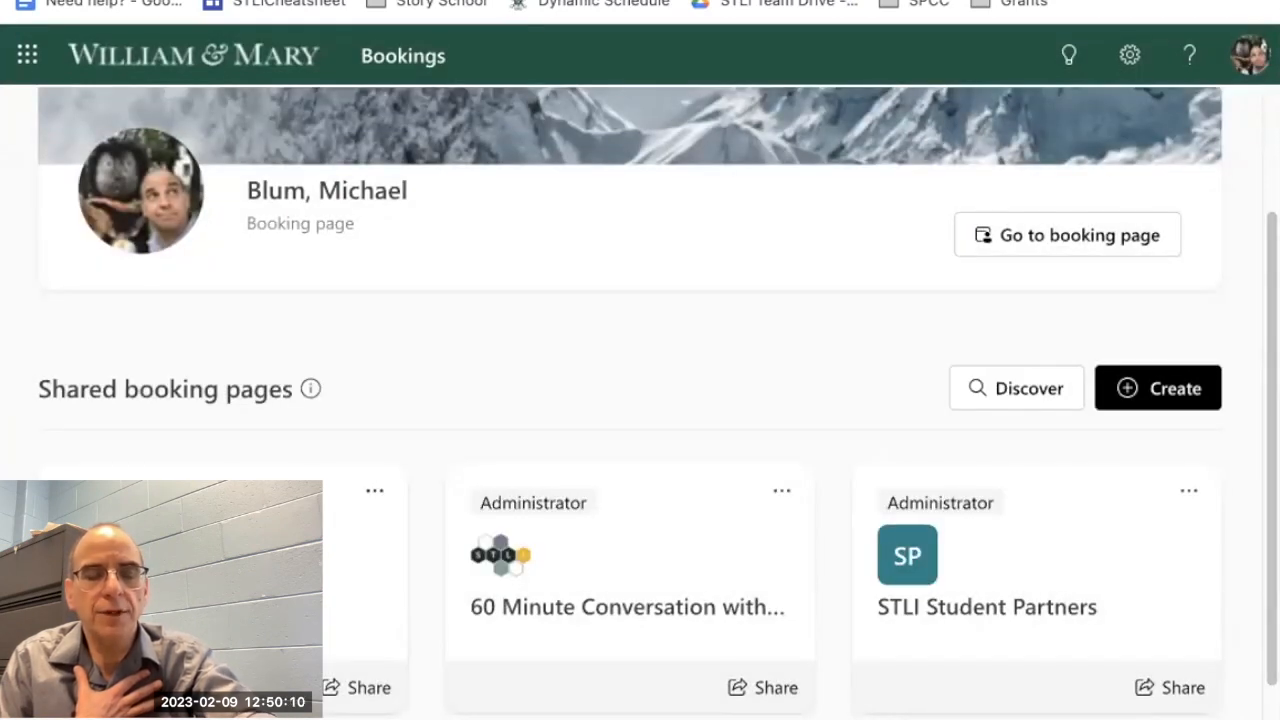
Step: Open the STLI Consultations page's 30-Minute General Consultation service for editing and review its basic details, including duration and buffer time
{"action": "left_click", "coordinate": [150, 607]}
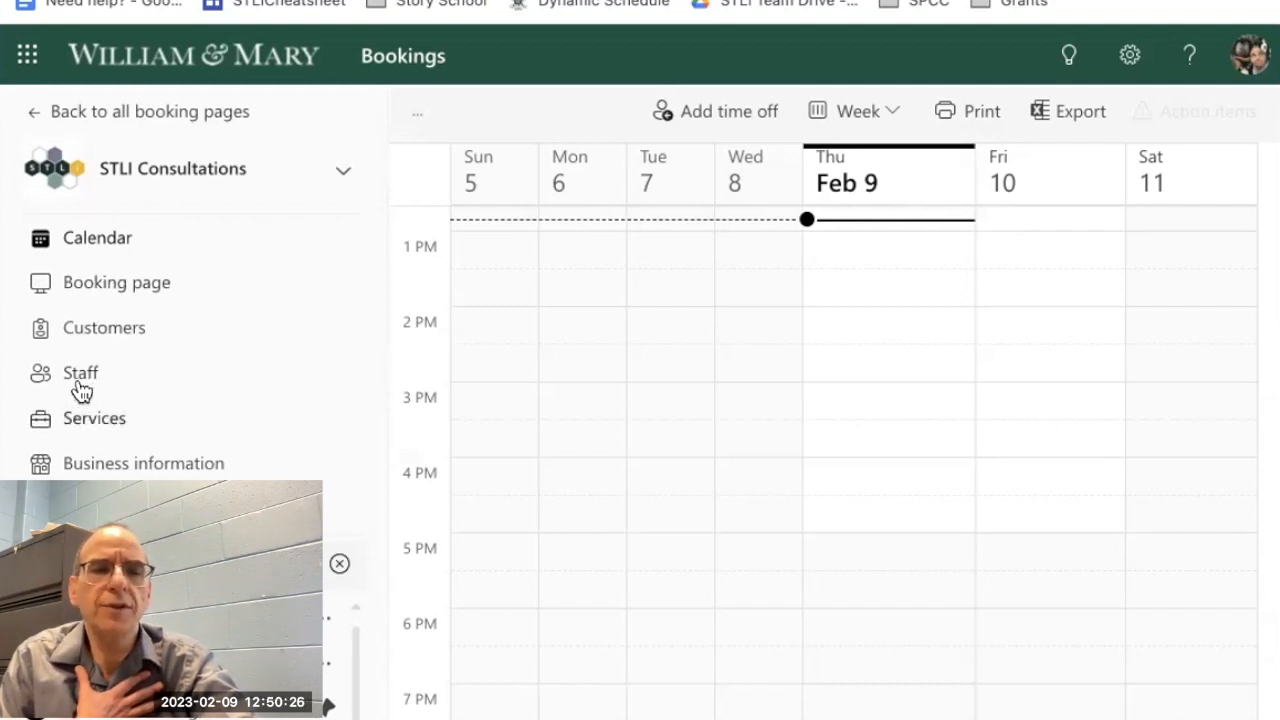
{"action": "left_click", "coordinate": [84, 420]}
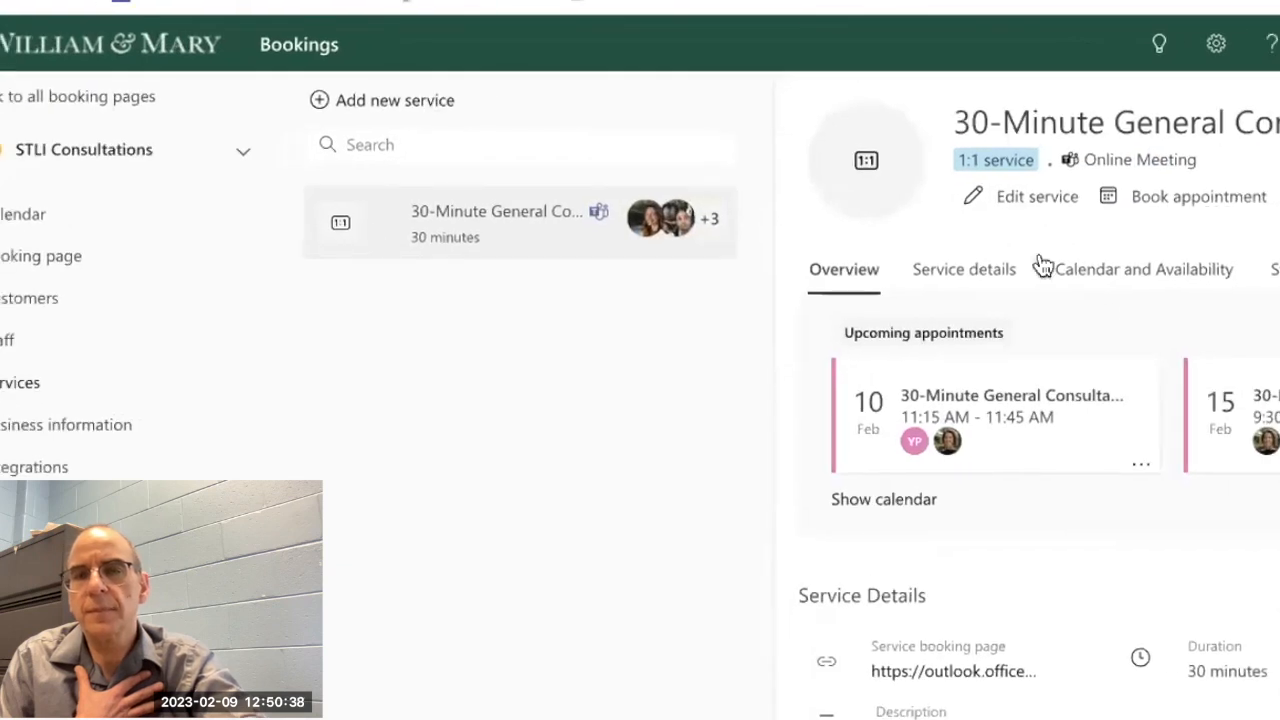
{"action": "left_click", "coordinate": [1015, 199]}
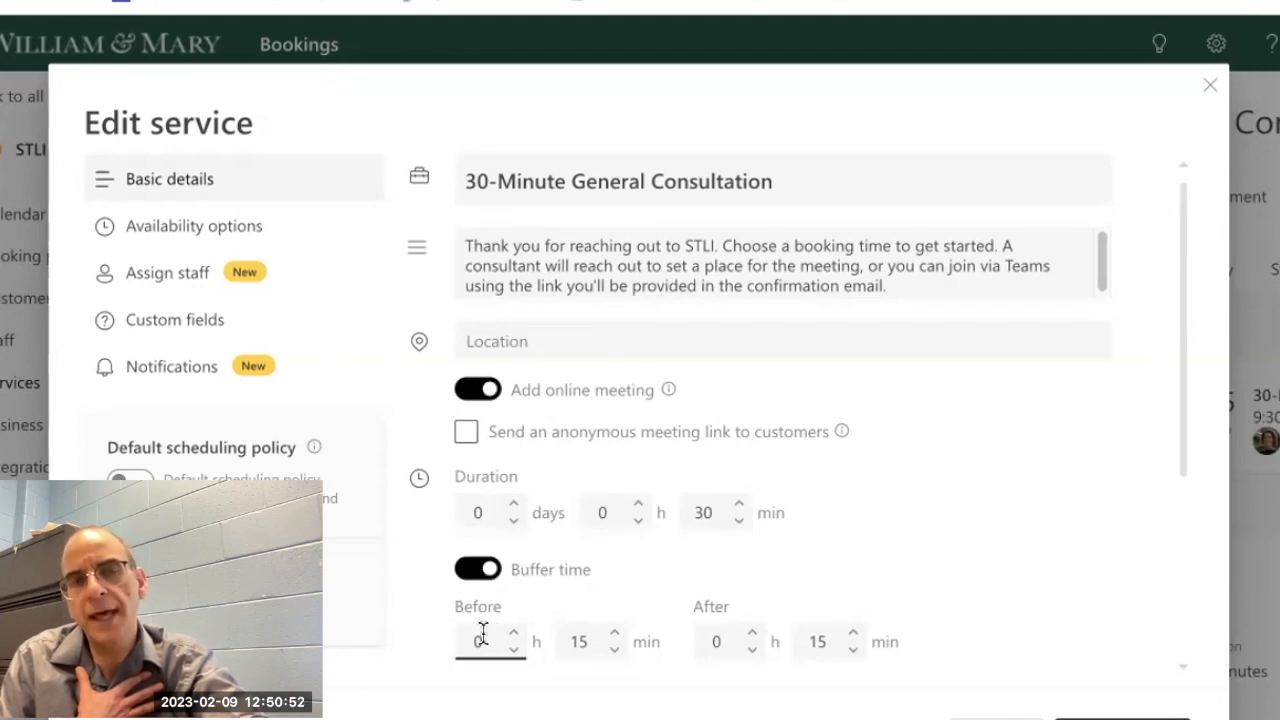
{"action": "scroll", "coordinate": [617, 543], "scroll_direction": "down", "scroll_amount": 2}
{"action": "scroll", "coordinate": [615, 549], "scroll_direction": "down", "scroll_amount": 2}
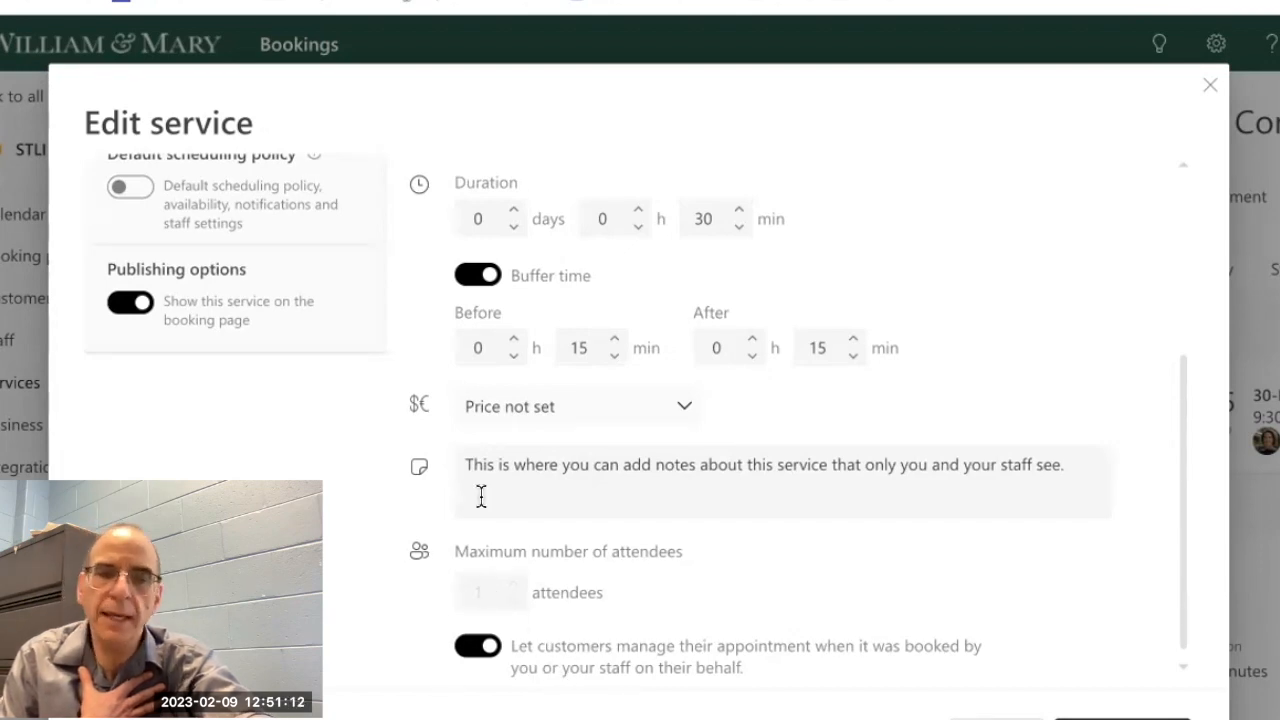
{"action": "scroll", "coordinate": [481, 495], "scroll_direction": "up", "scroll_amount": 5}
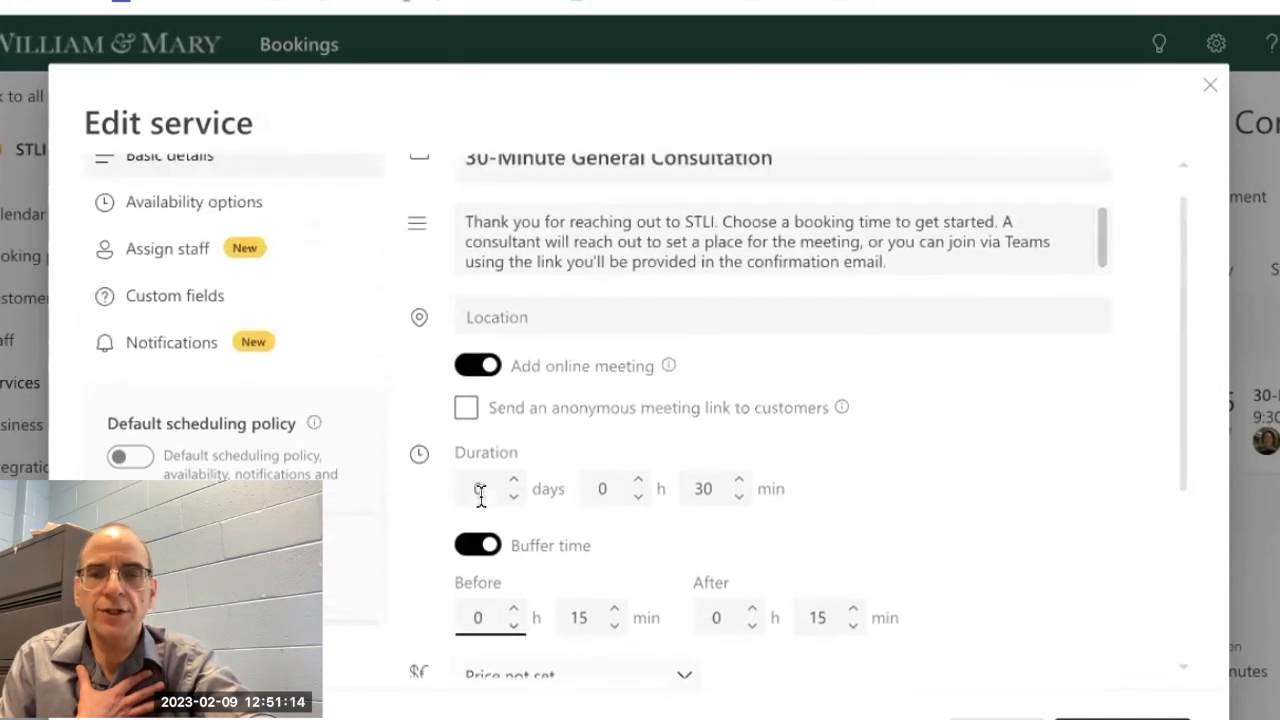
{"action": "scroll", "coordinate": [481, 495], "scroll_direction": "up", "scroll_amount": 1}
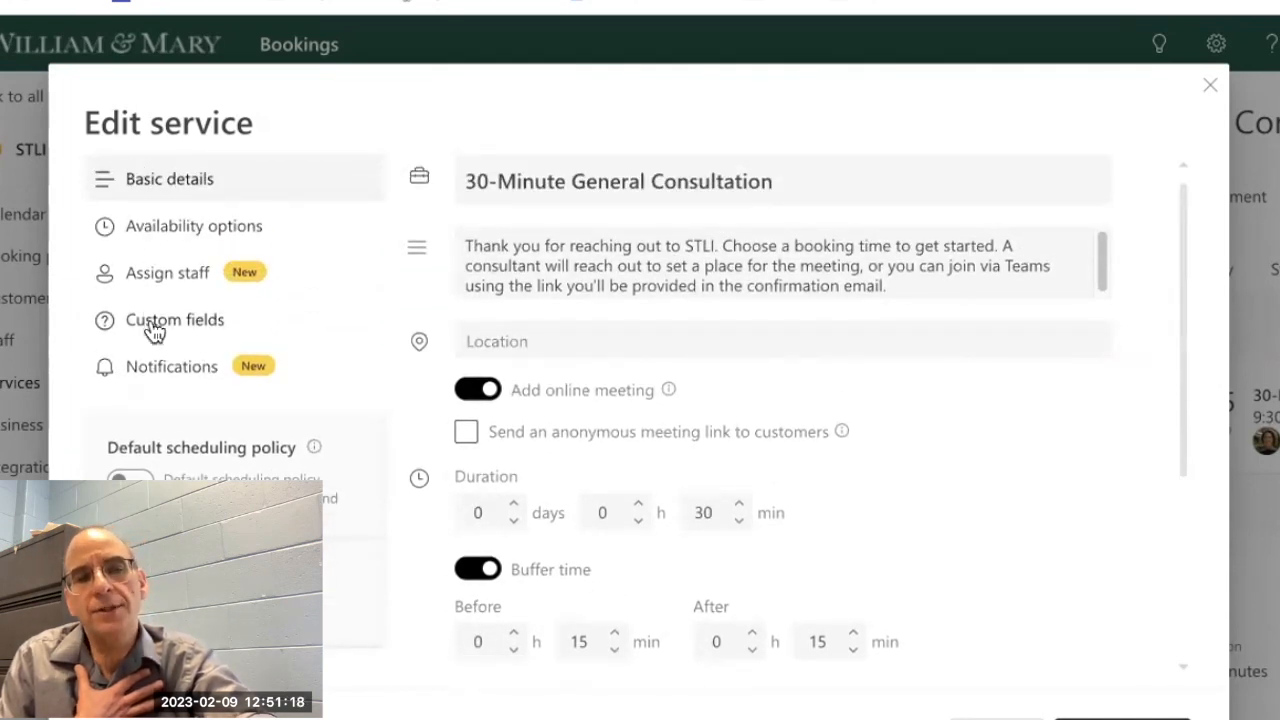
Step: Review the 30-Minute General Consultation's availability options, covering time increments, lead times and recurring weekly hours
{"action": "left_click", "coordinate": [154, 238]}
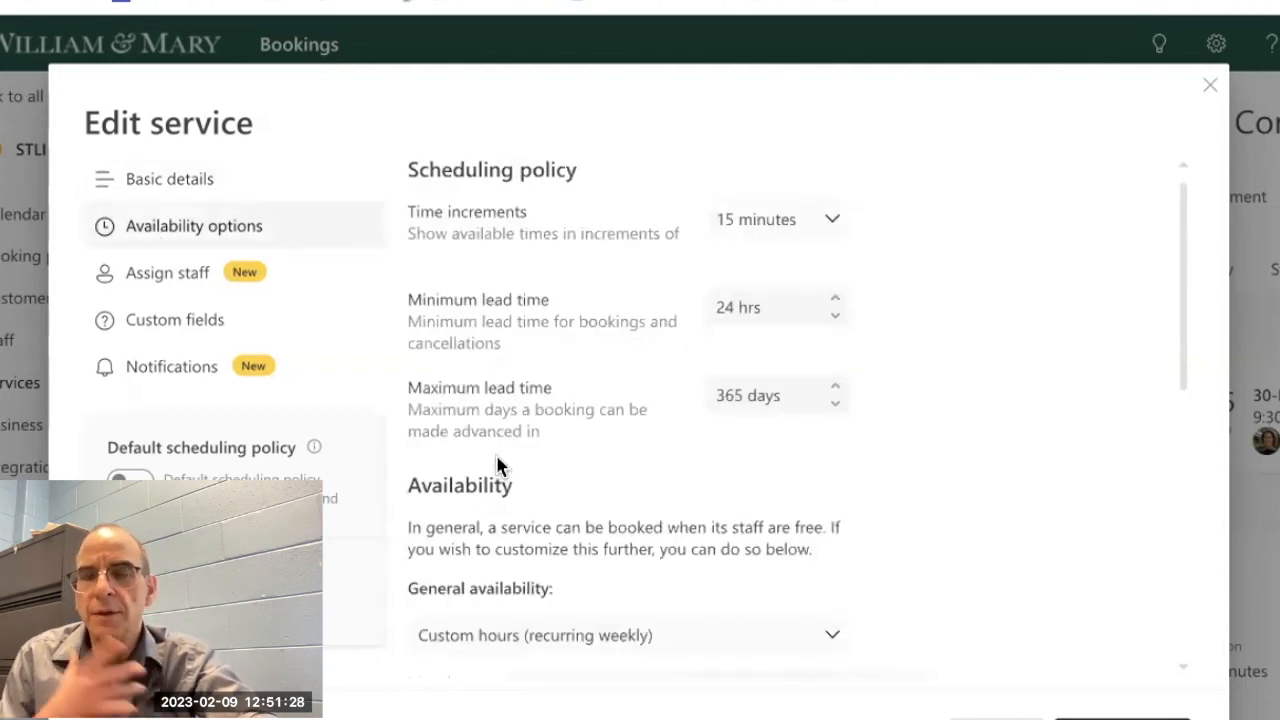
{"action": "scroll", "coordinate": [488, 540], "scroll_direction": "down", "scroll_amount": 3}
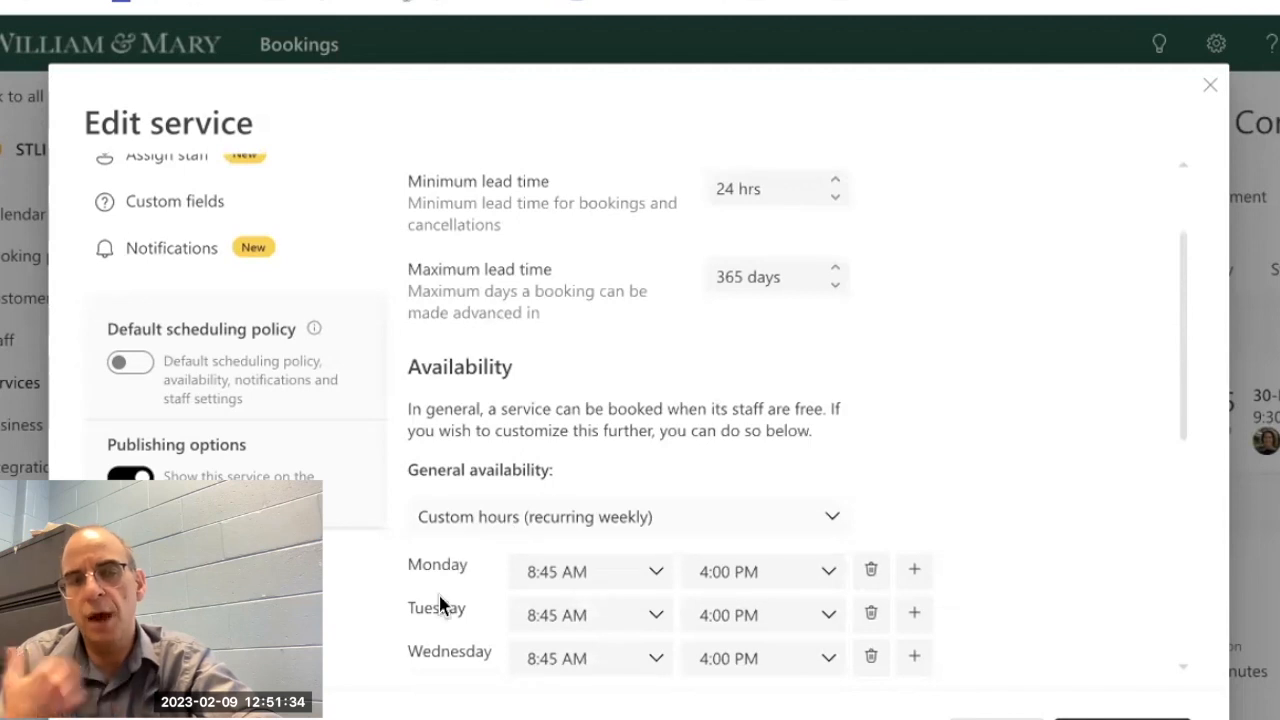
{"action": "scroll", "coordinate": [440, 605], "scroll_direction": "up", "scroll_amount": 3}
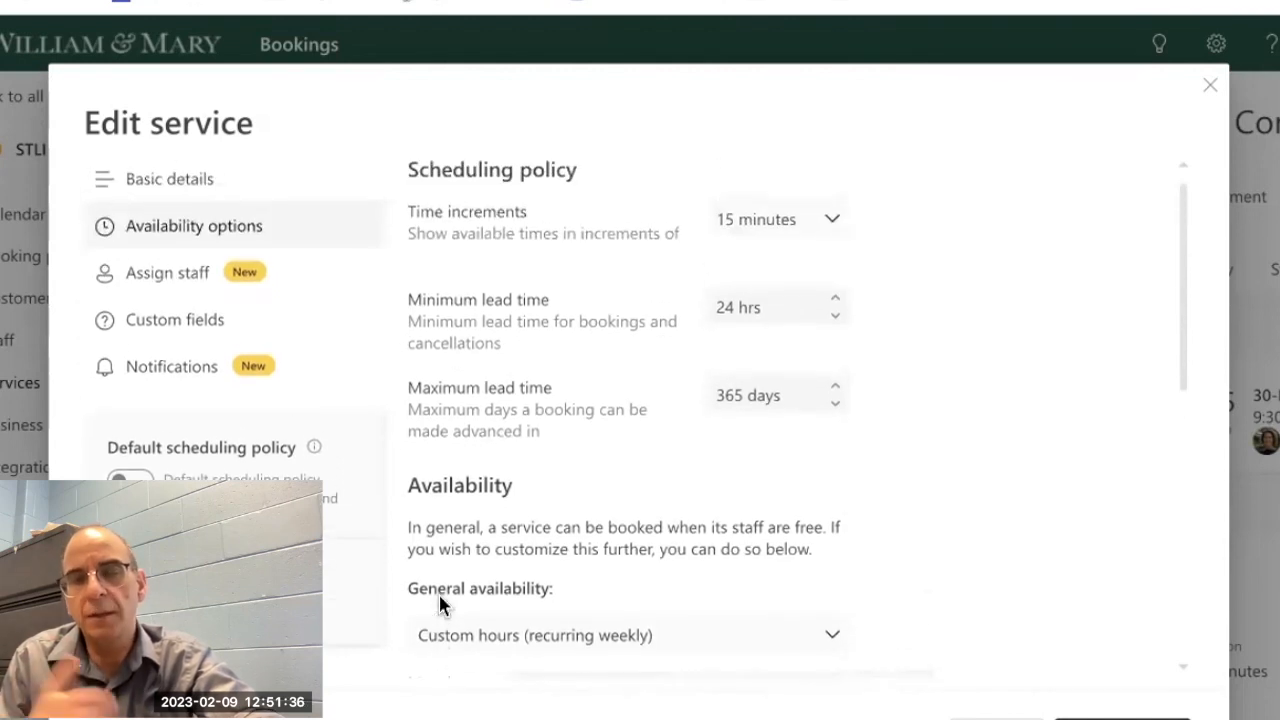
Step: Review the service's staff assignment settings, including the service type, customer choice of staff and the list of assigned staff
{"action": "left_click", "coordinate": [160, 284]}
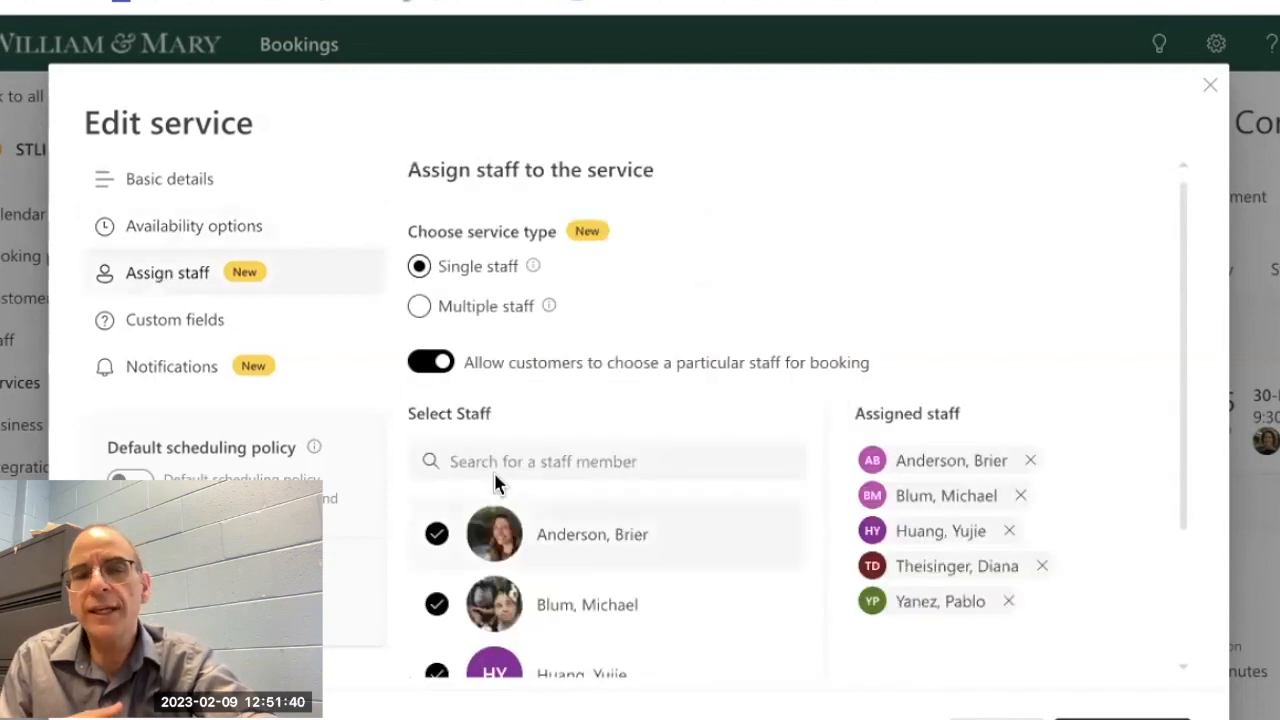
{"action": "scroll", "coordinate": [495, 486], "scroll_direction": "down", "scroll_amount": 2}
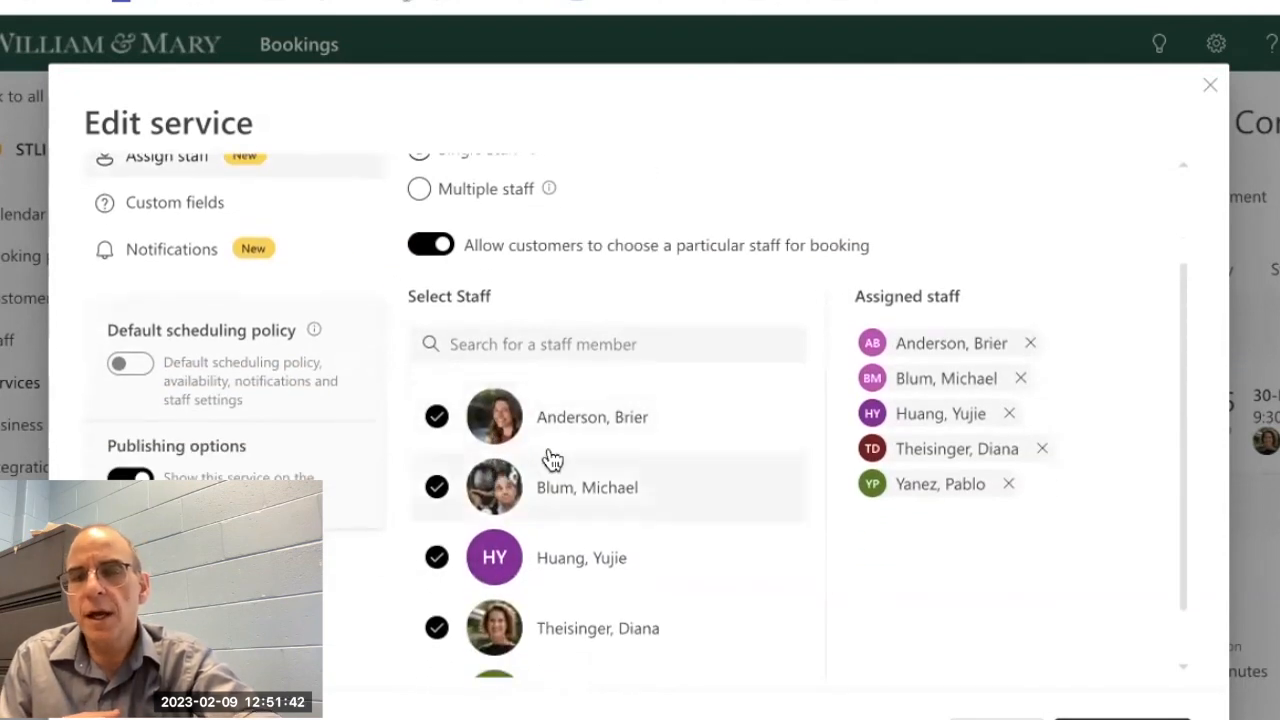
{"action": "scroll", "coordinate": [545, 628], "scroll_direction": "down", "scroll_amount": 1}
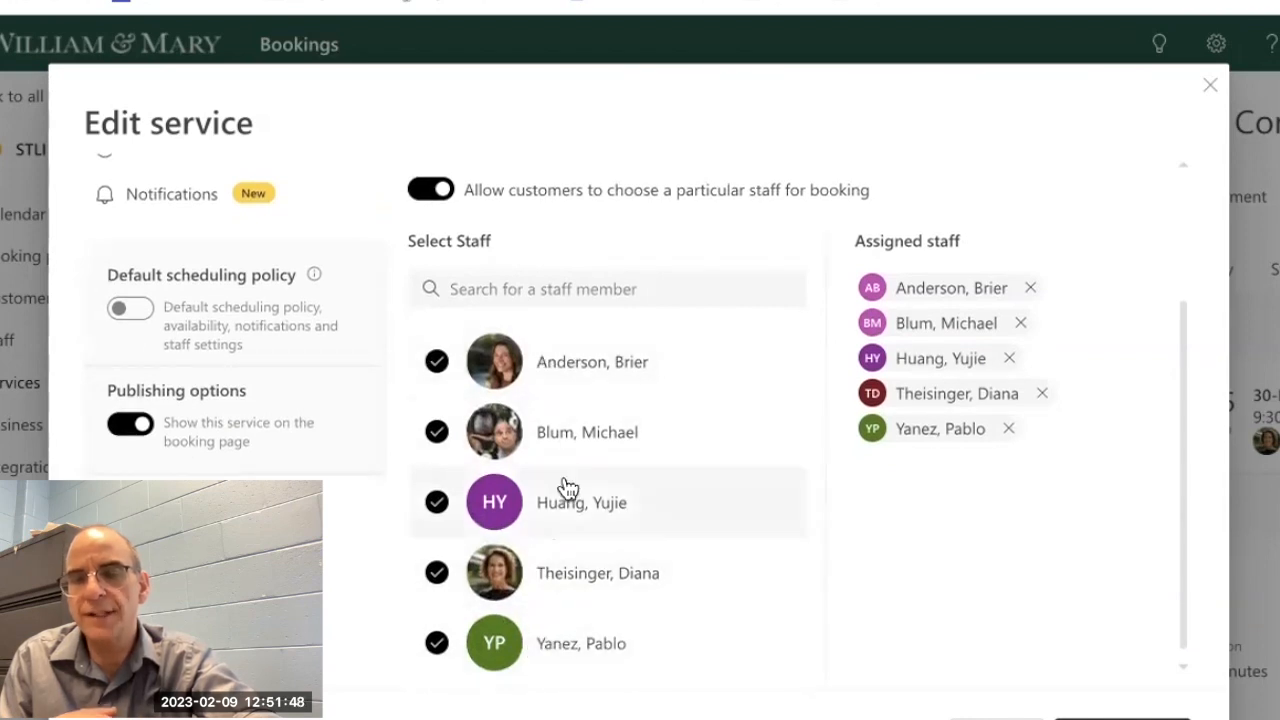
{"action": "scroll", "coordinate": [563, 487], "scroll_direction": "up", "scroll_amount": 3}
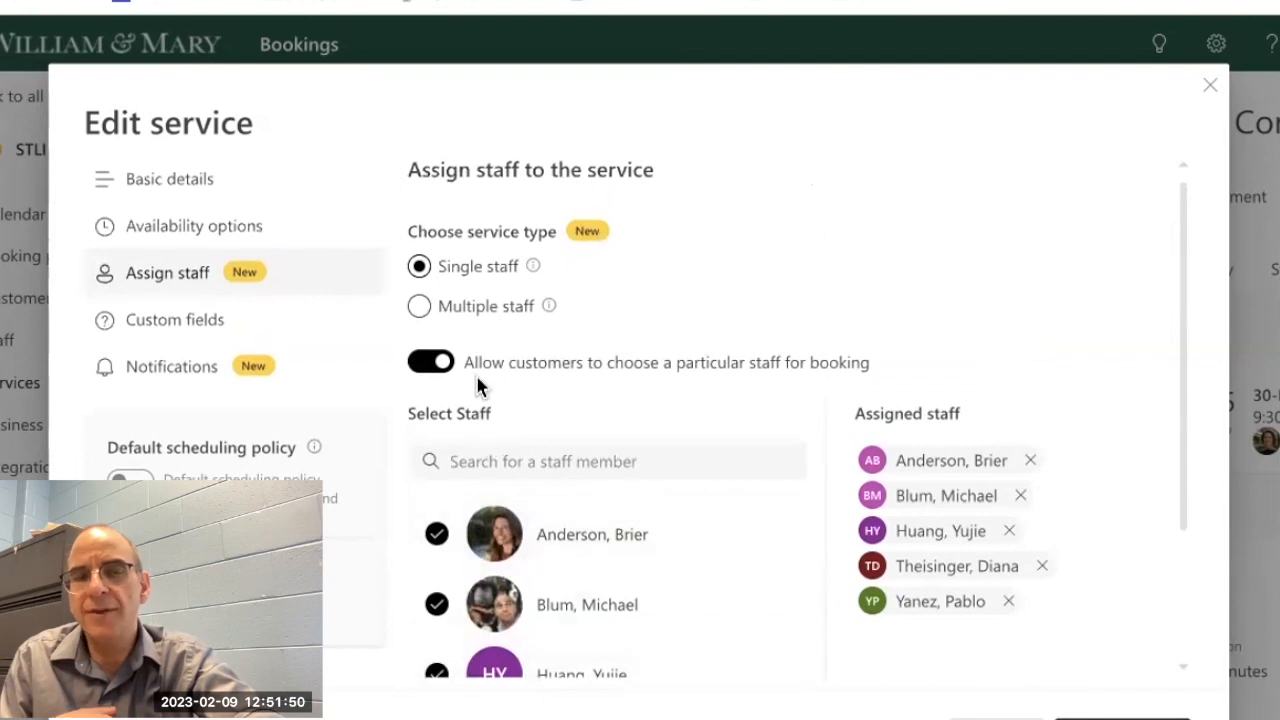
{"action": "left_click", "coordinate": [490, 457]}
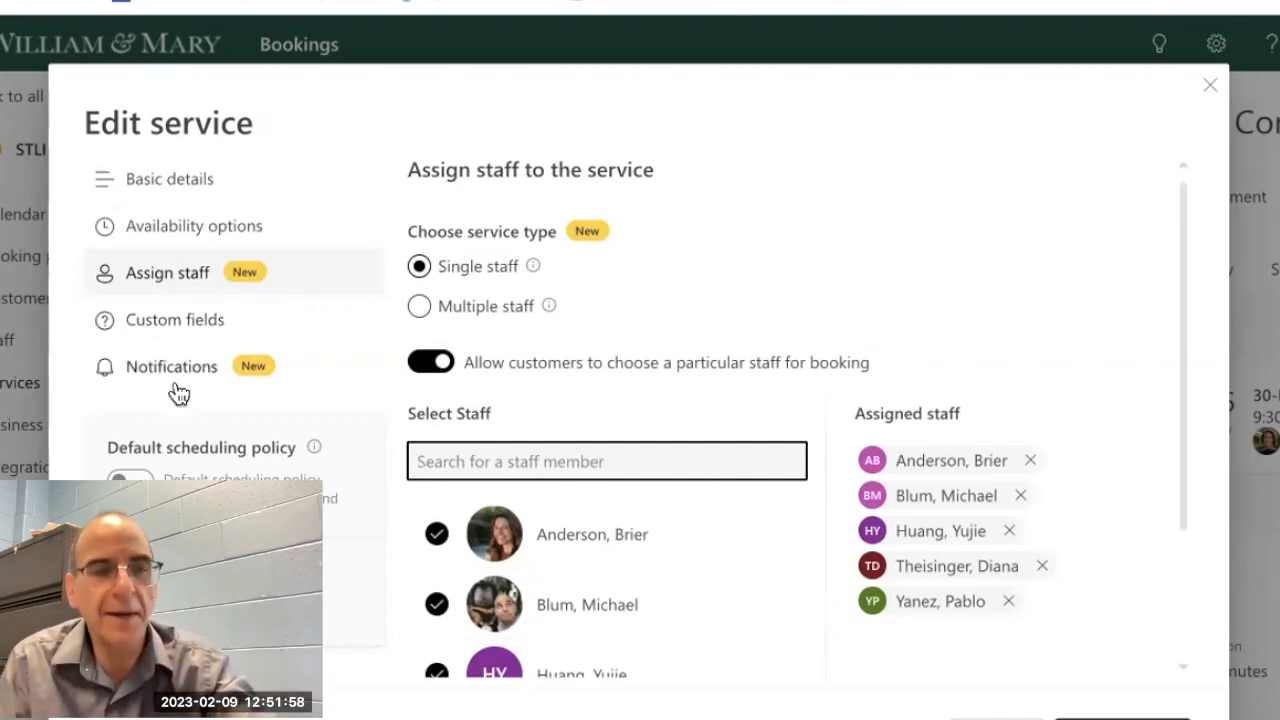
Step: Review the service's customer information and custom field questions, and leave the service editor without making changes
{"action": "left_click", "coordinate": [155, 321]}
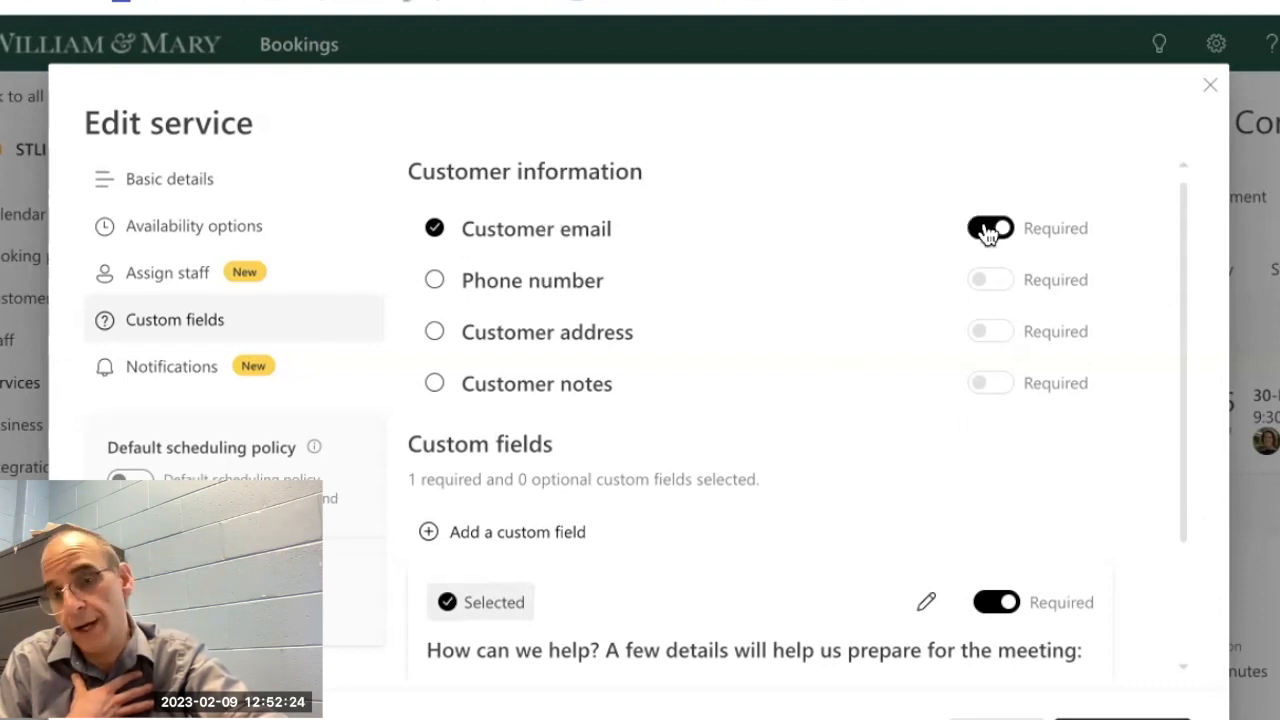
{"action": "scroll", "coordinate": [470, 475], "scroll_direction": "down", "scroll_amount": 1}
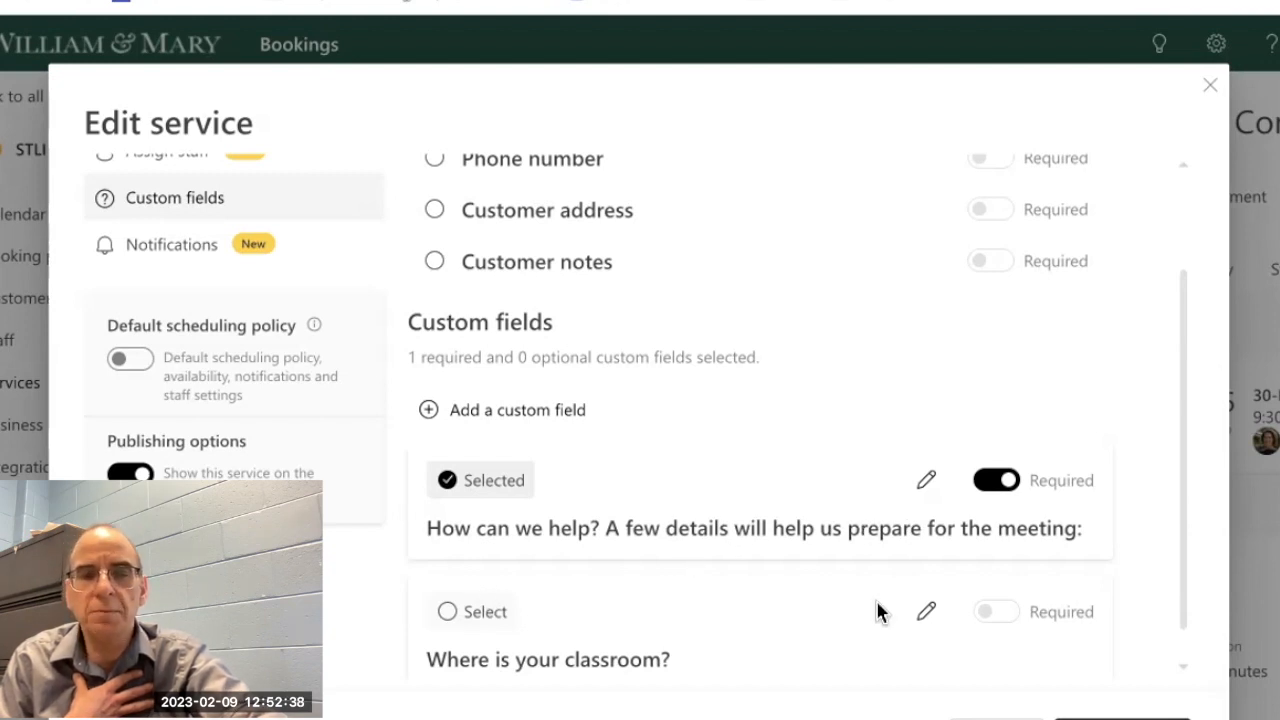
{"action": "scroll", "coordinate": [598, 645], "scroll_direction": "down", "scroll_amount": 1}
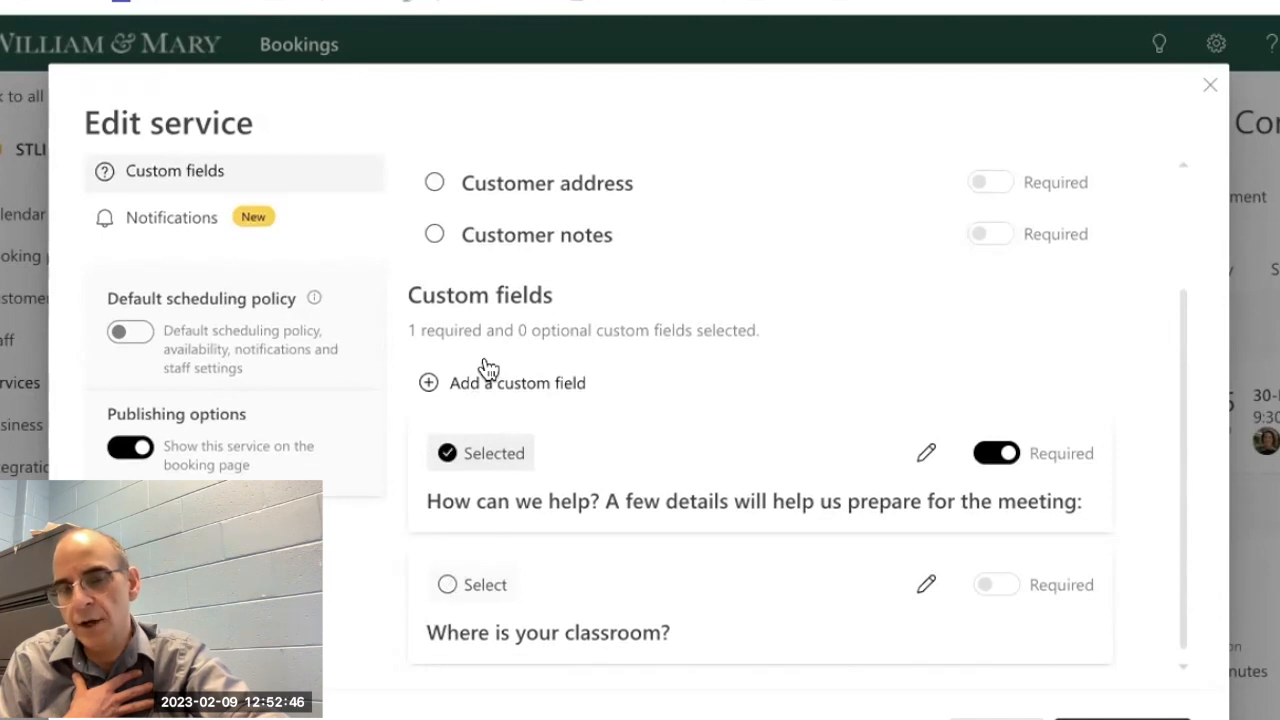
{"action": "scroll", "coordinate": [487, 368], "scroll_direction": "up", "scroll_amount": 3}
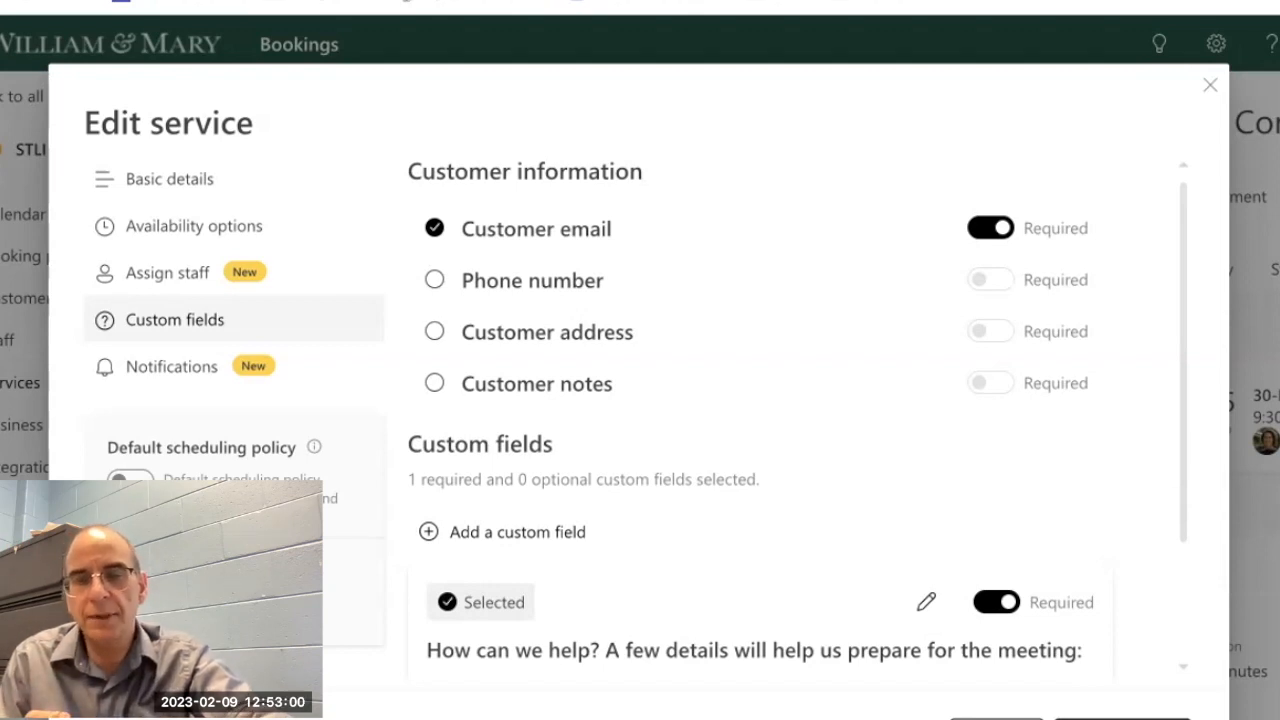
{"action": "left_click", "coordinate": [996, 719]}
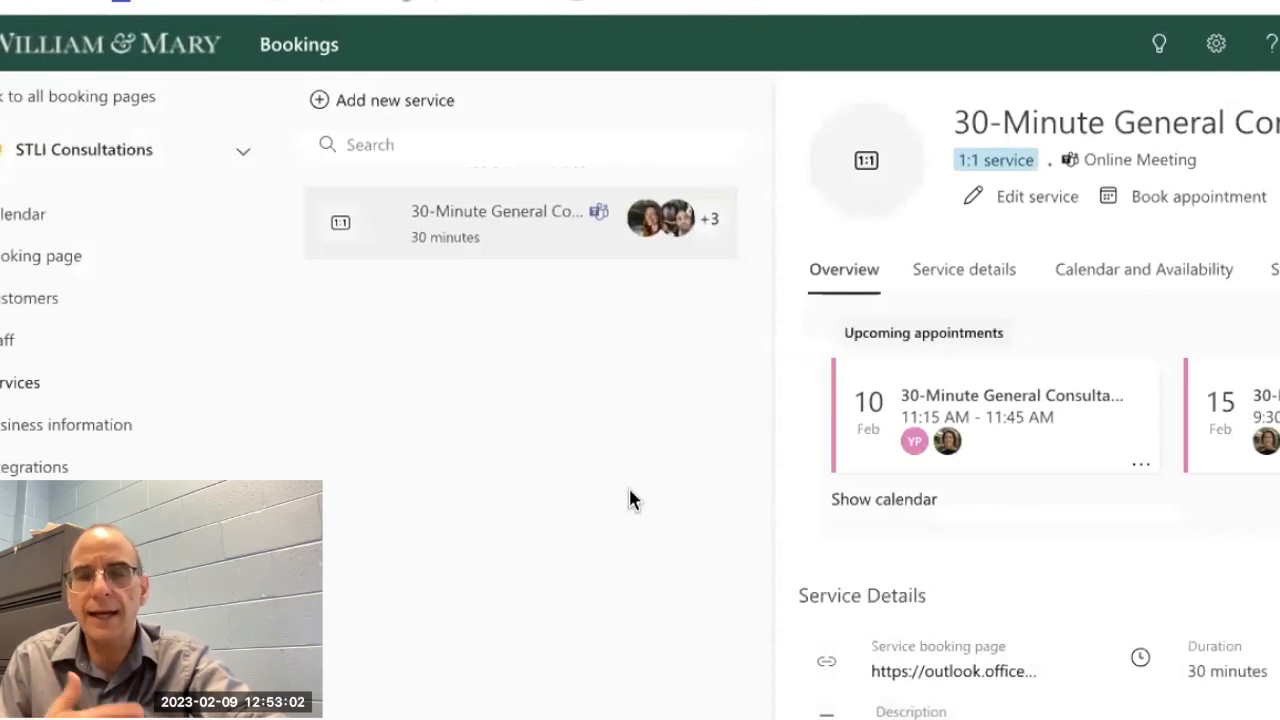
Step: Open the 30-Minute General Consultation's public booking page and examine its service card, staff choices with their availability, and date and time options
{"action": "left_click", "coordinate": [914, 674]}
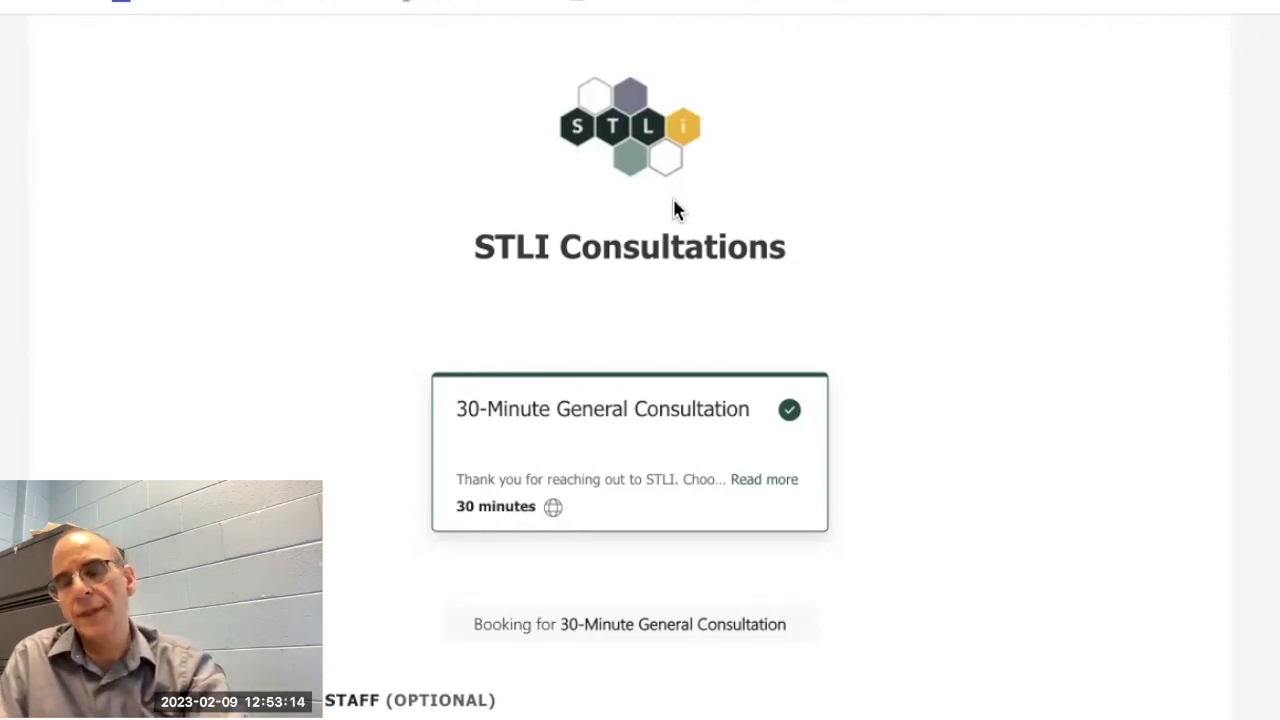
{"action": "scroll", "coordinate": [640, 400], "scroll_direction": "down", "scroll_amount": 1}
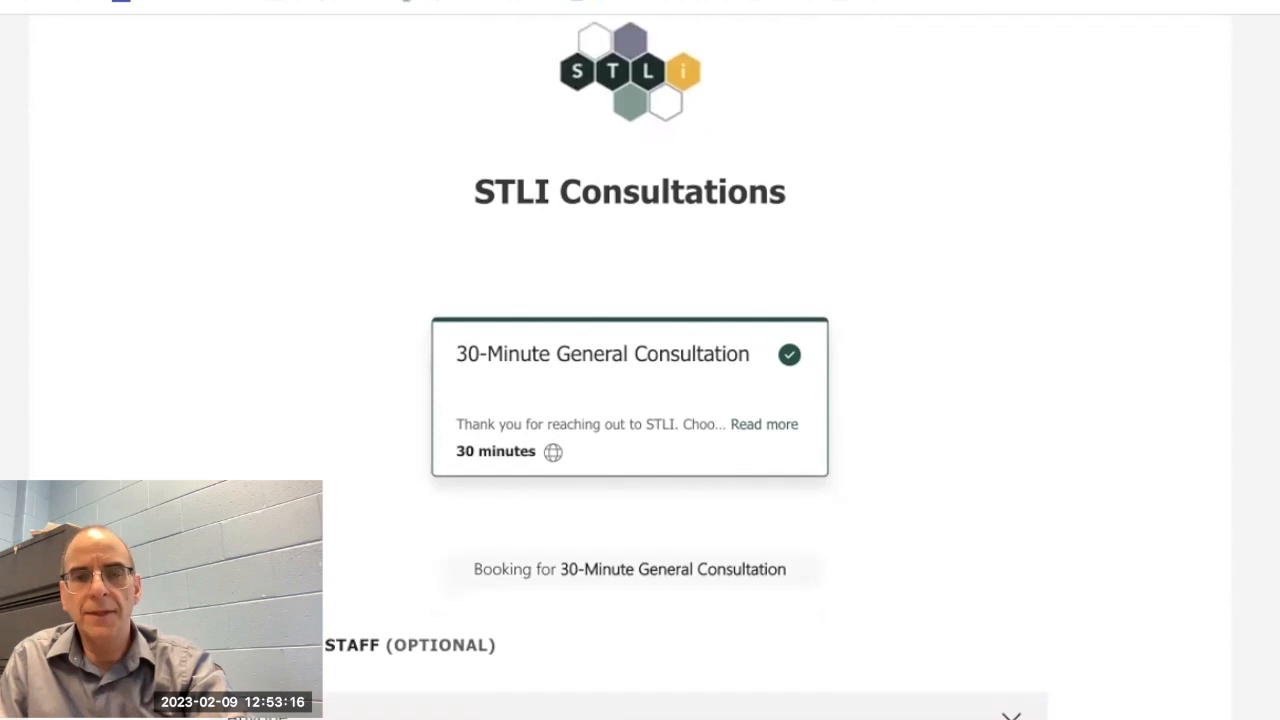
{"action": "scroll", "coordinate": [640, 400], "scroll_direction": "down", "scroll_amount": 1}
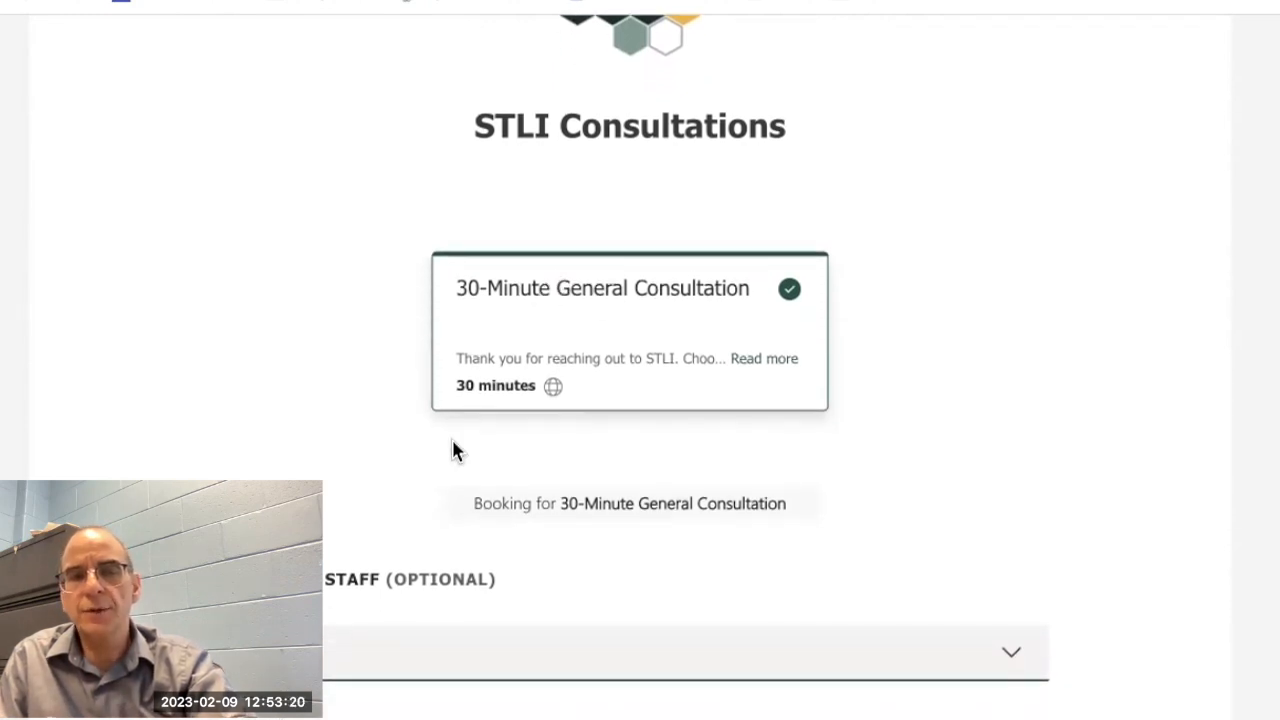
{"action": "scroll", "coordinate": [452, 450], "scroll_direction": "down", "scroll_amount": 3}
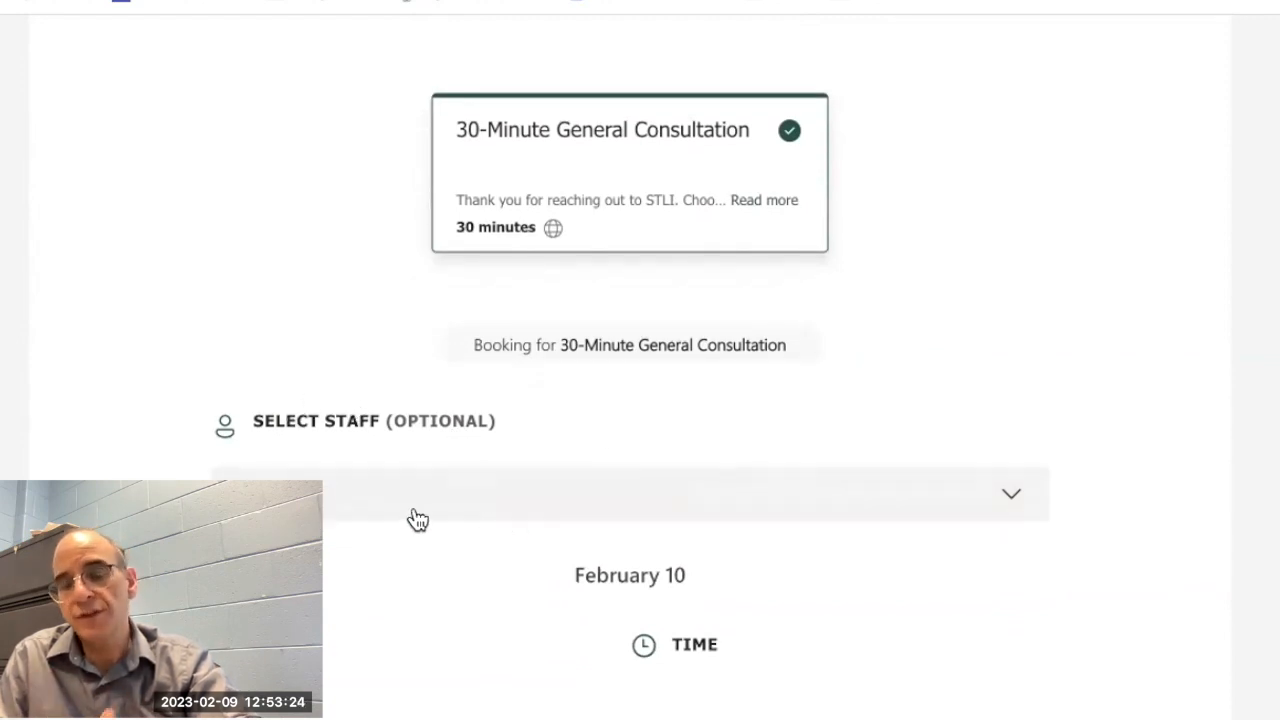
{"action": "scroll", "coordinate": [418, 519], "scroll_direction": "down", "scroll_amount": 3}
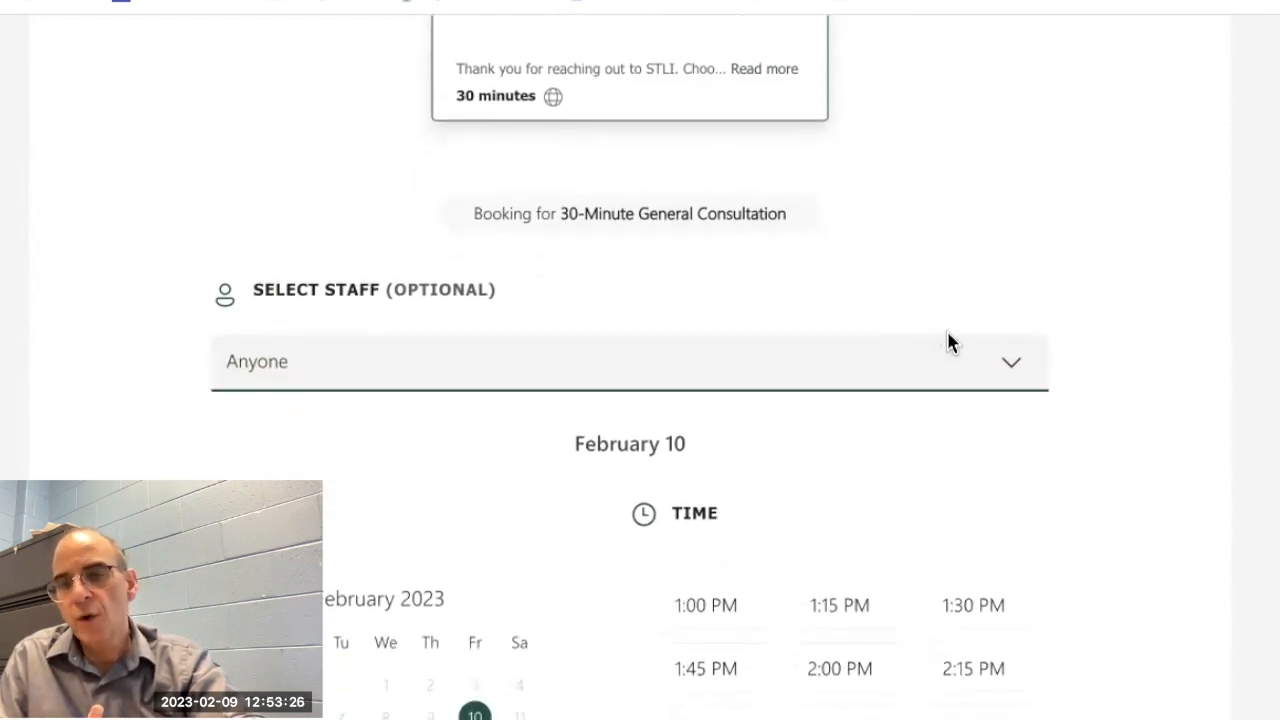
{"action": "left_click", "coordinate": [1007, 365]}
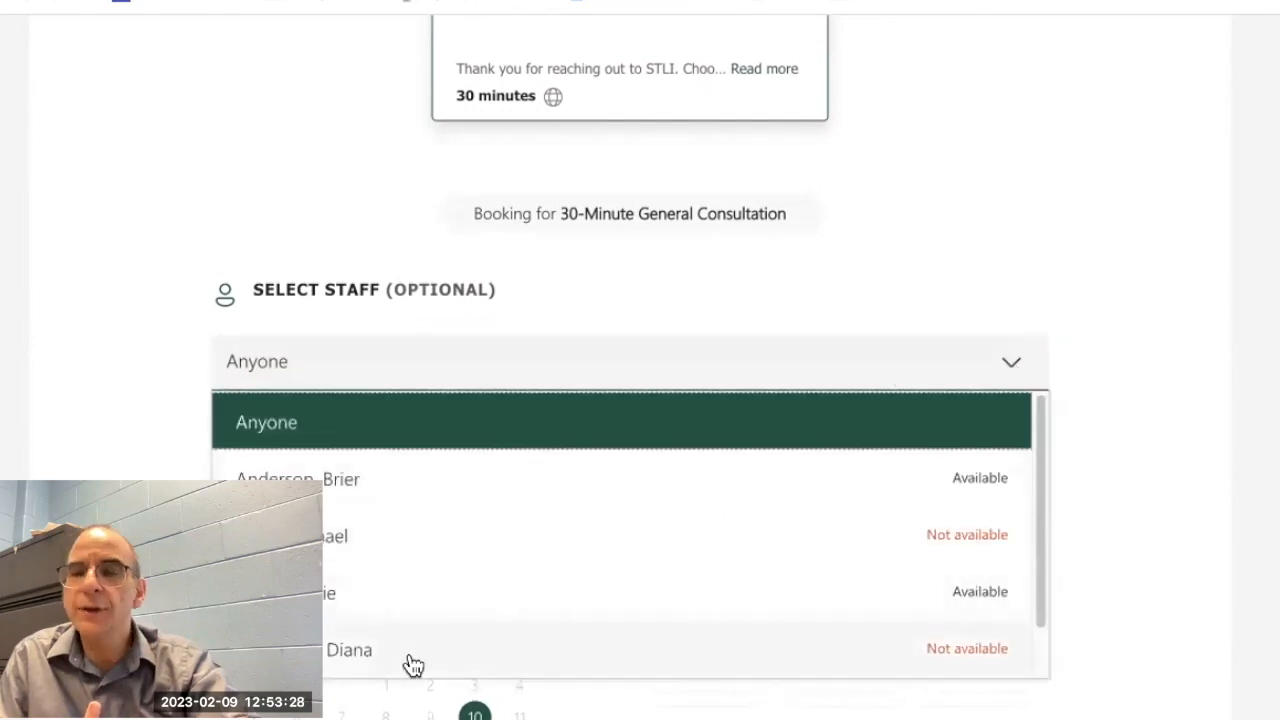
{"action": "scroll", "coordinate": [380, 596], "scroll_direction": "down", "scroll_amount": 1}
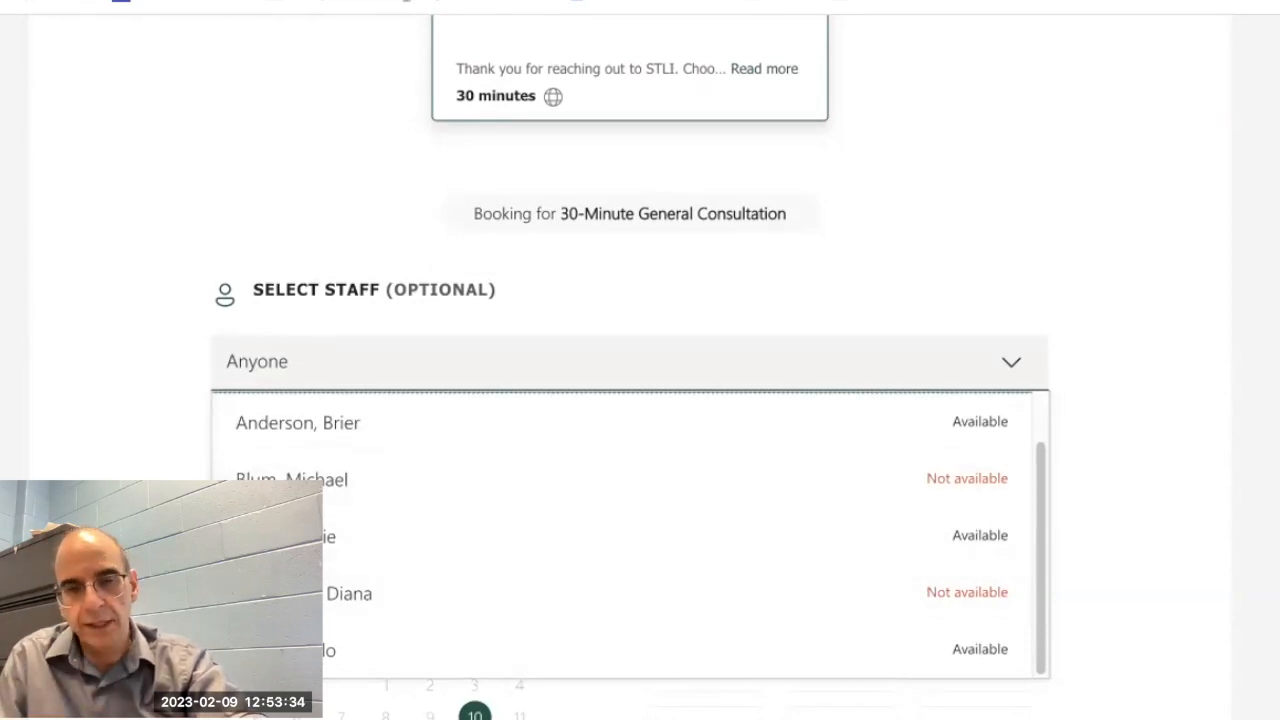
{"action": "key", "text": "Escape"}
{"action": "scroll", "coordinate": [630, 380], "scroll_direction": "down", "scroll_amount": 2}
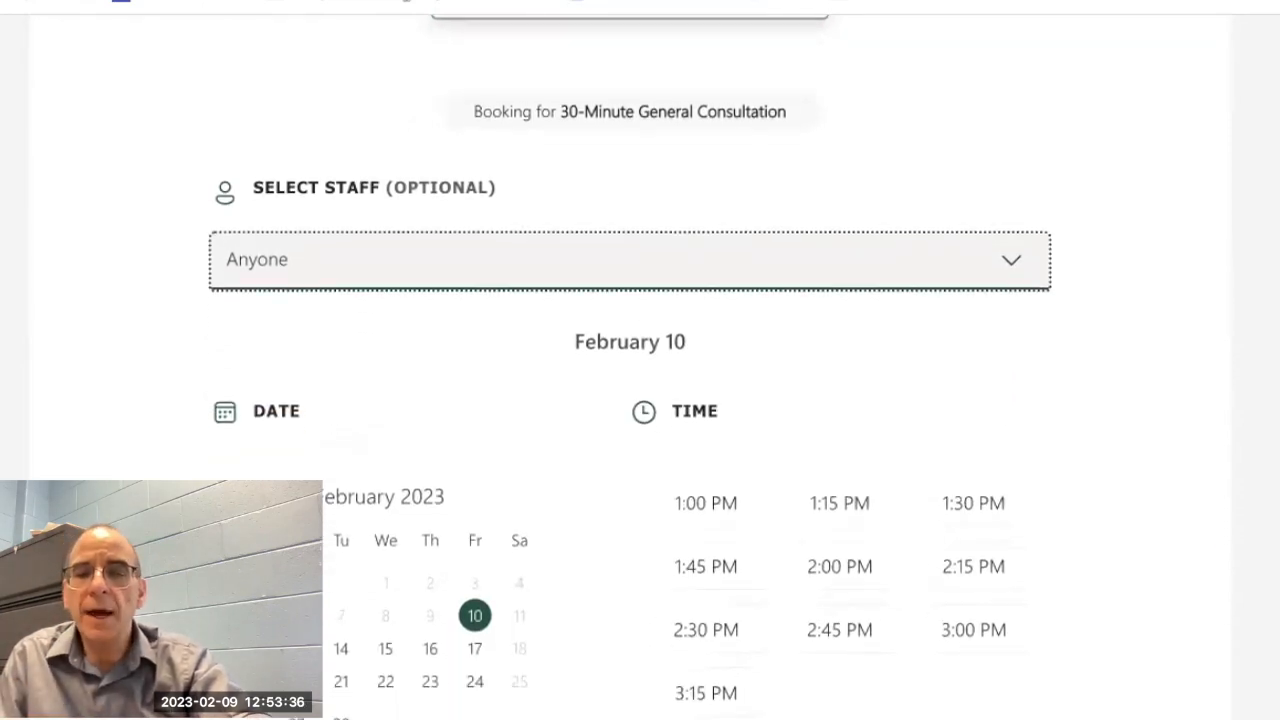
Step: Choose February 16 for the consultation, pick the first listed available staff member, and select the 12:30 PM time slot
{"action": "left_click", "coordinate": [432, 628]}
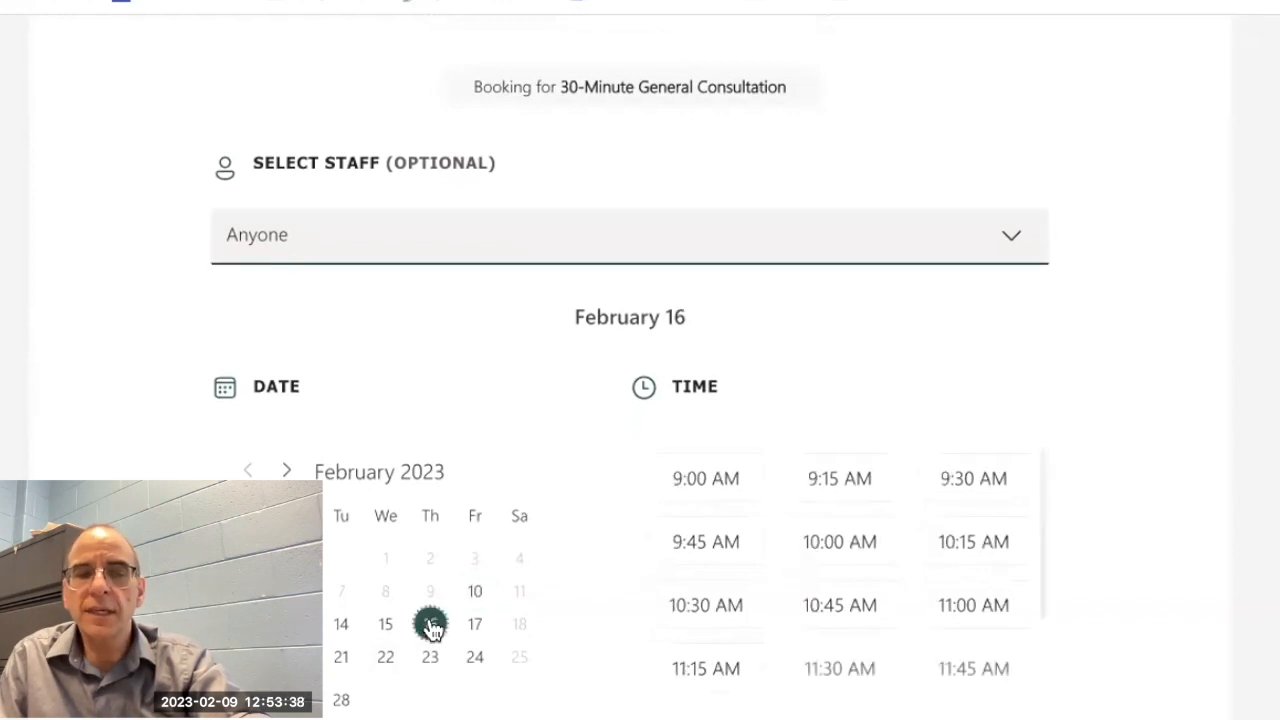
{"action": "left_click", "coordinate": [1012, 244]}
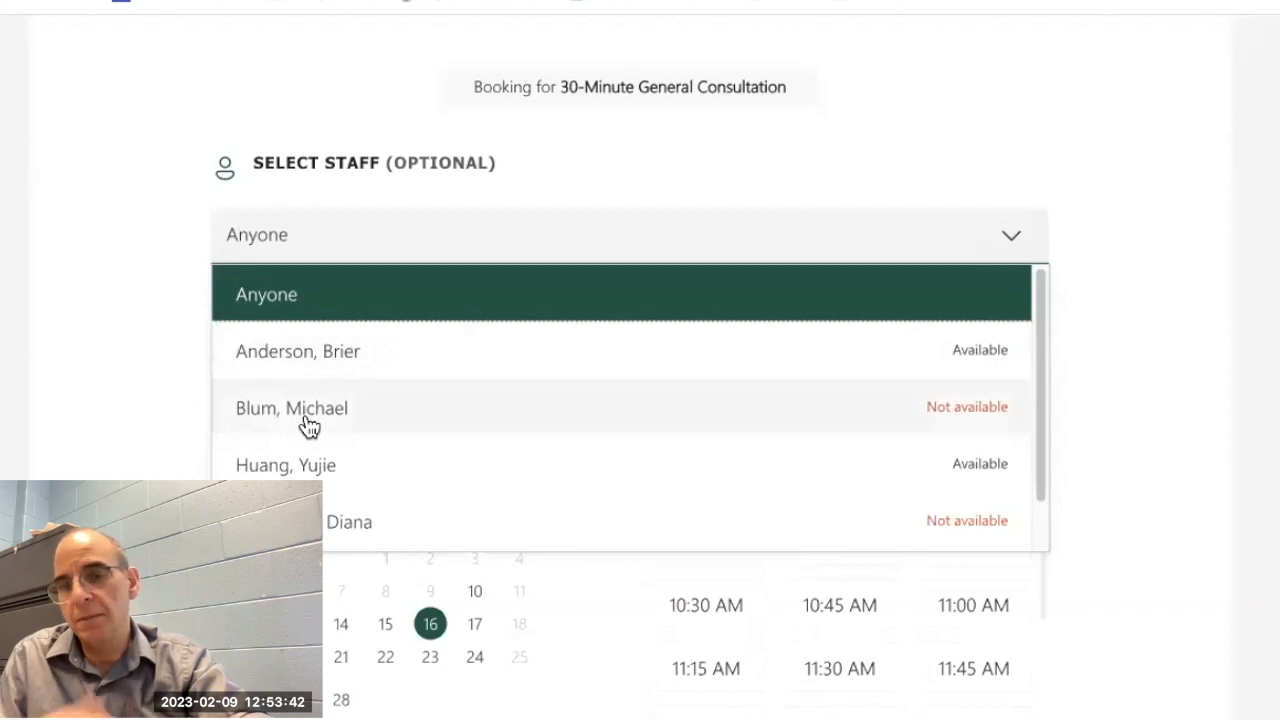
{"action": "left_click", "coordinate": [290, 358]}
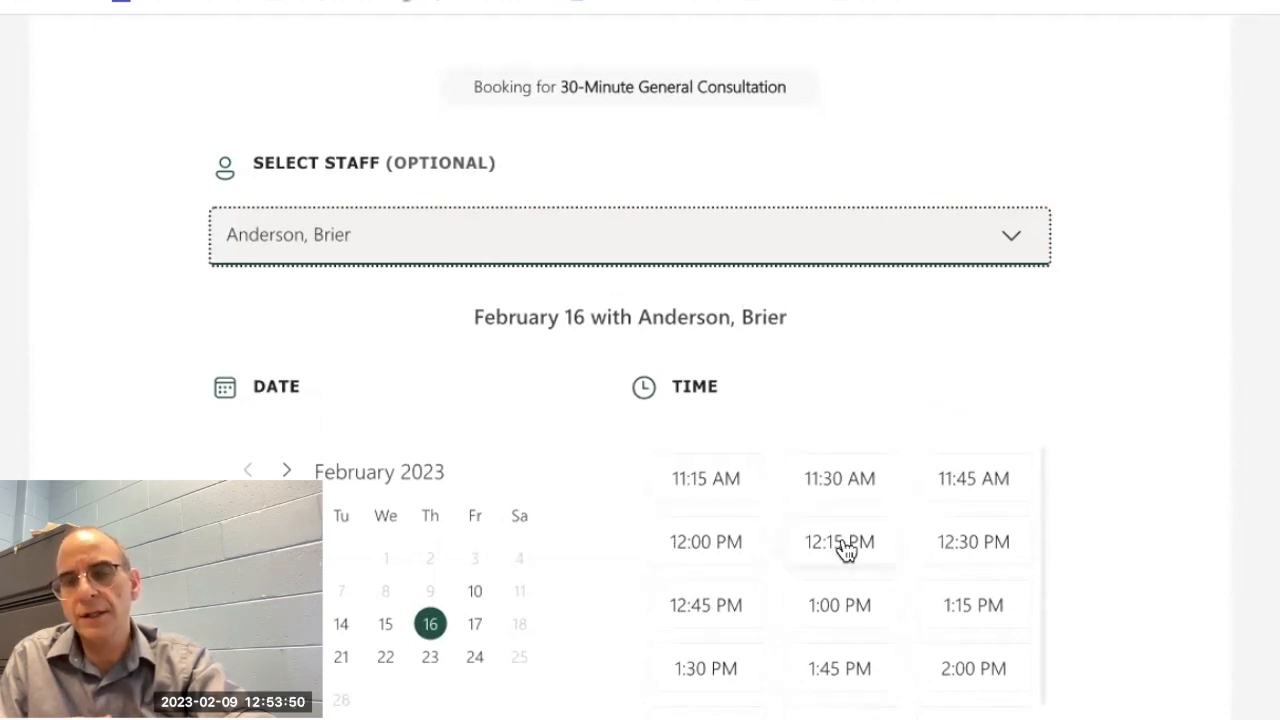
{"action": "left_click", "coordinate": [977, 553]}
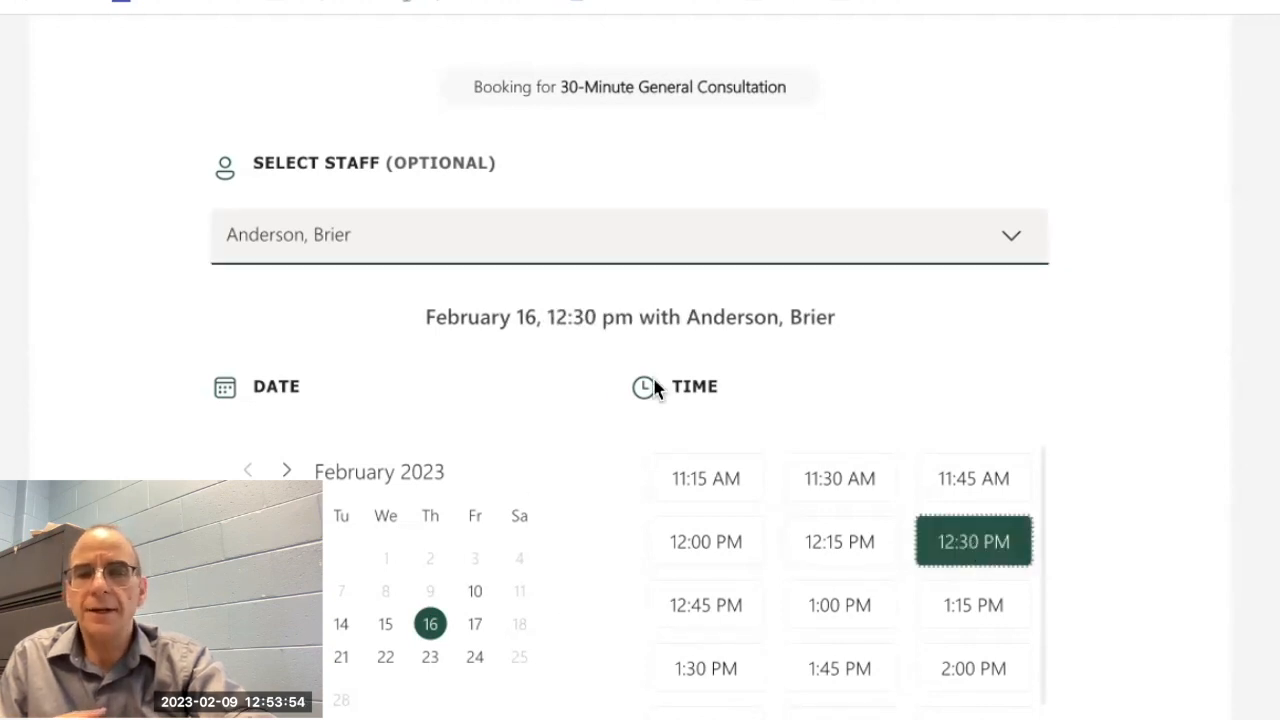
Step: Fill in the customer's name and email, answer the help question with "Test", and book the consultation
{"action": "scroll", "coordinate": [584, 677], "scroll_direction": "down", "scroll_amount": 4}
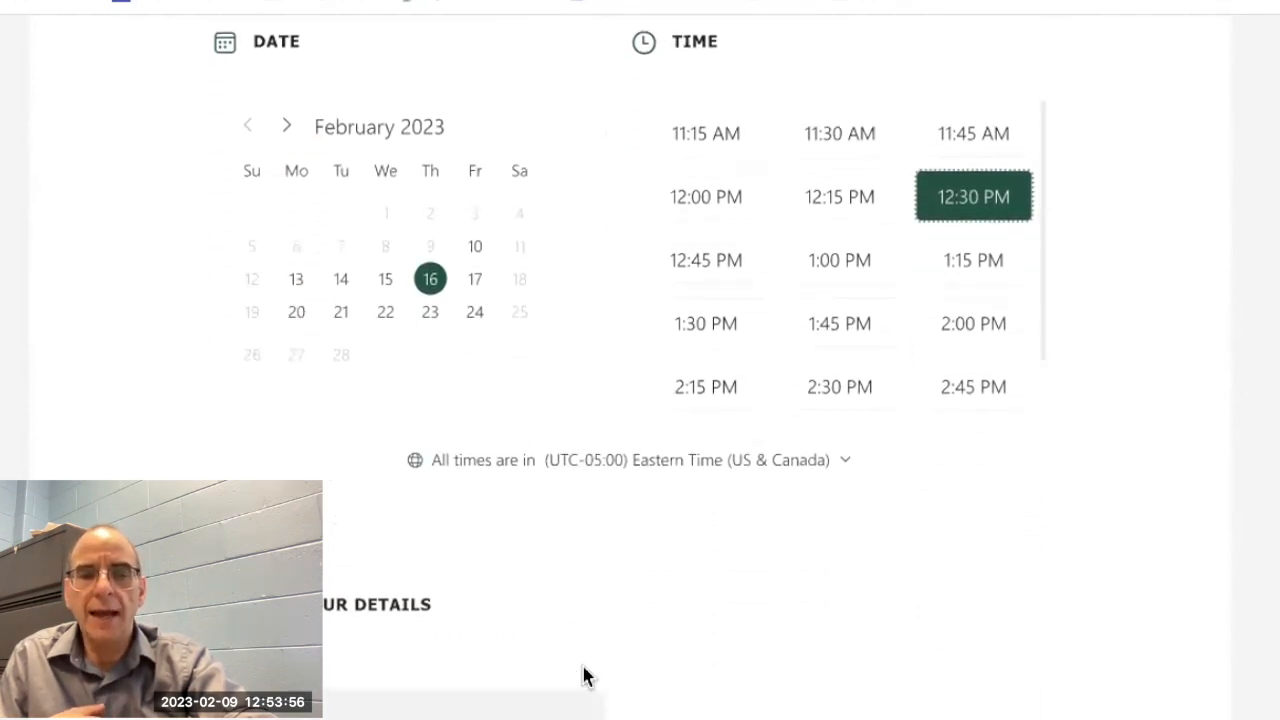
{"action": "left_click", "coordinate": [328, 700]}
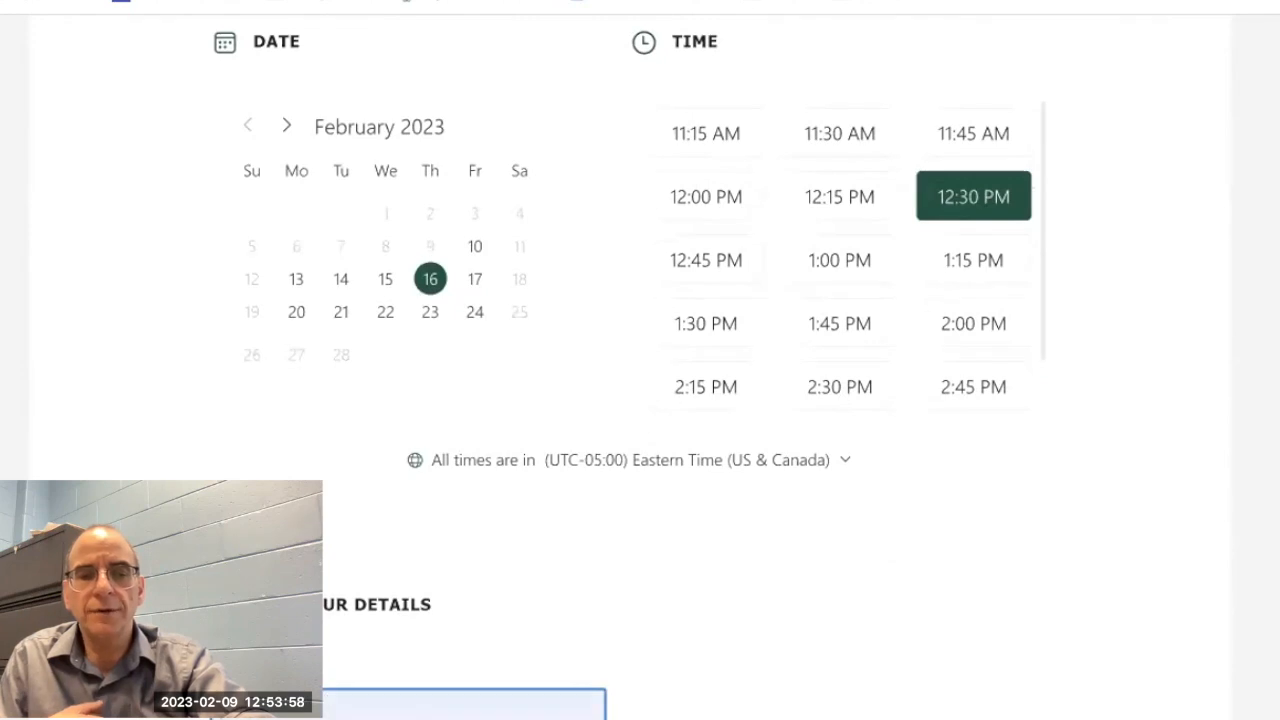
{"action": "scroll", "coordinate": [629, 375], "scroll_direction": "down", "scroll_amount": 3}
{"action": "left_click", "coordinate": [312, 584]}
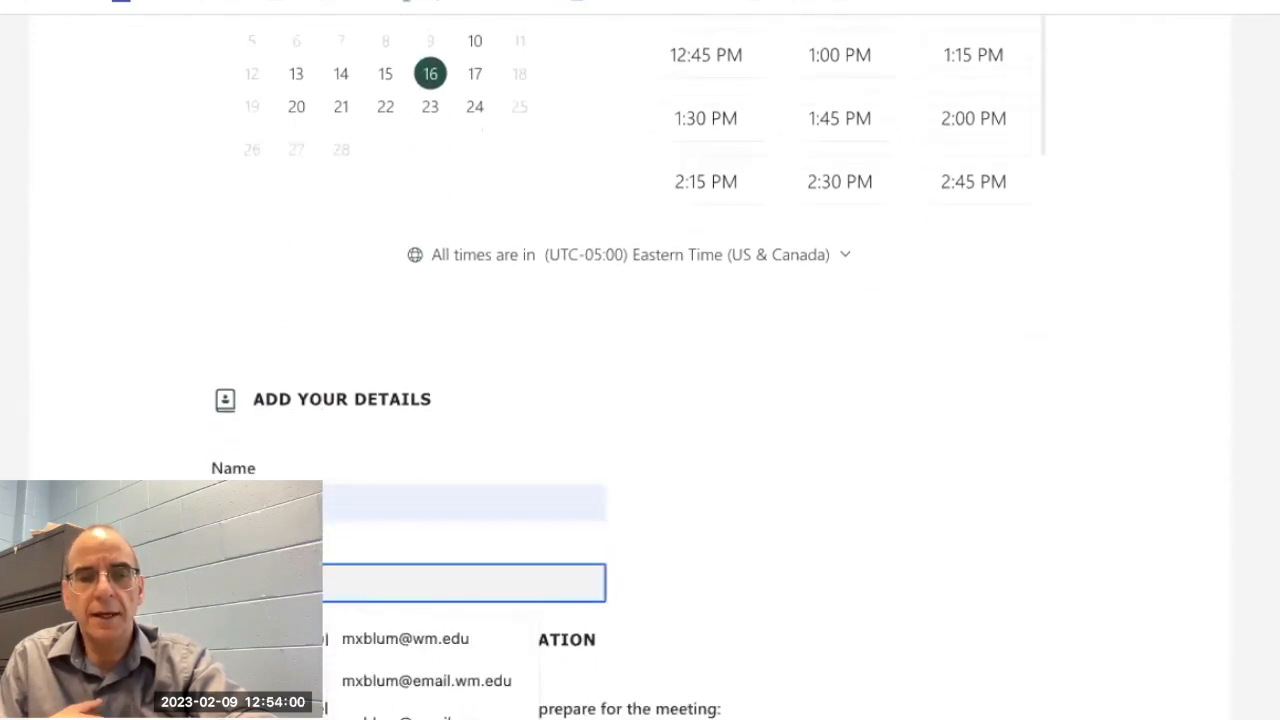
{"action": "left_click", "coordinate": [358, 638]}
{"action": "left_click", "coordinate": [370, 718]}
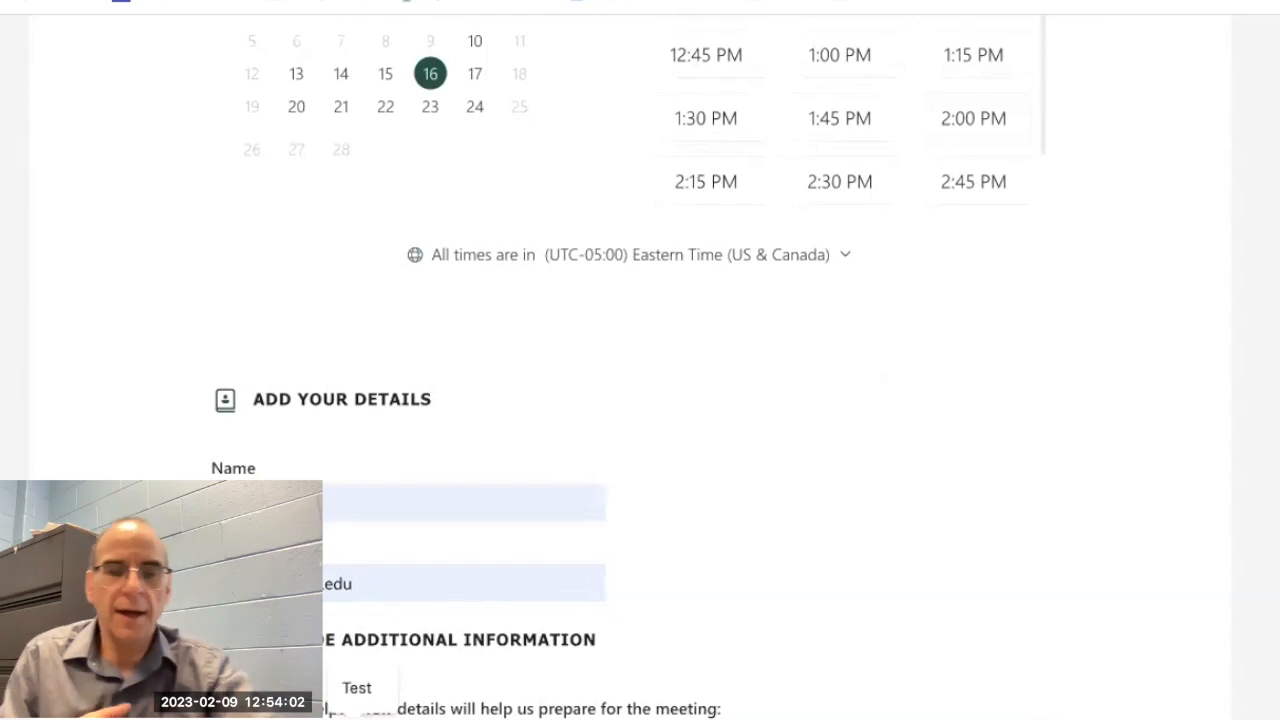
{"action": "left_click", "coordinate": [357, 688]}
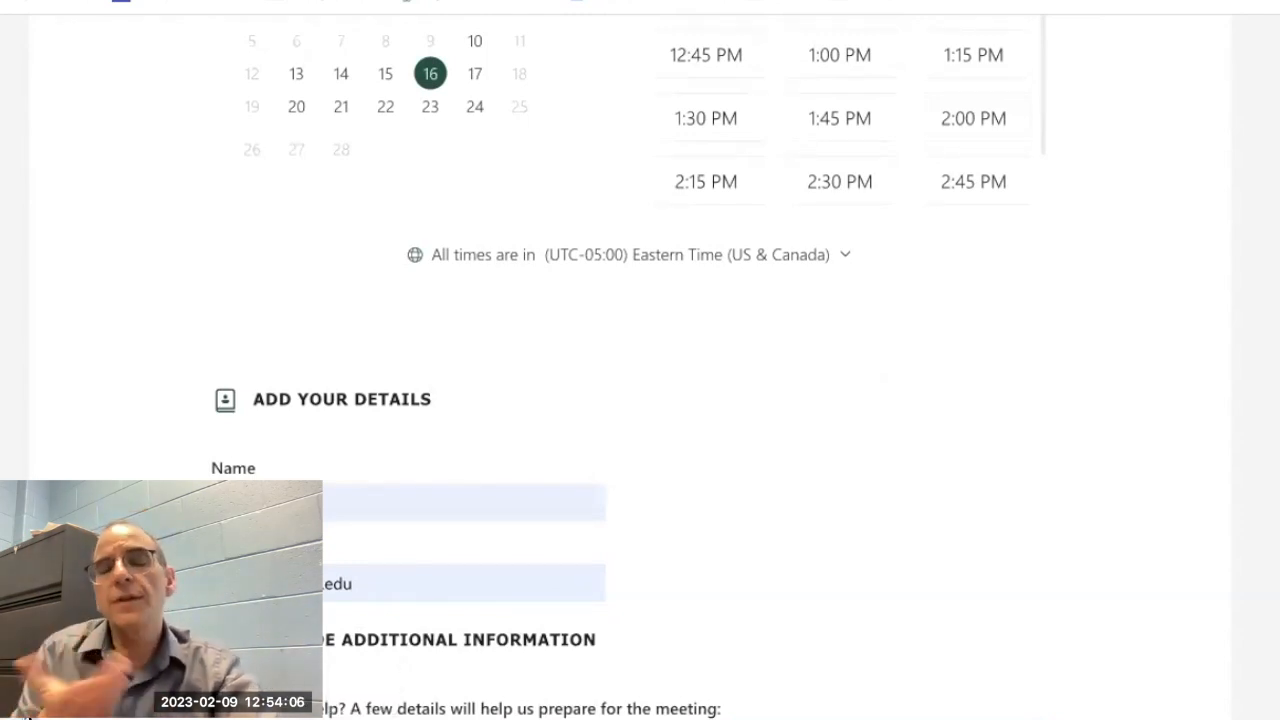
{"action": "scroll", "coordinate": [28, 715], "scroll_direction": "down", "scroll_amount": 2}
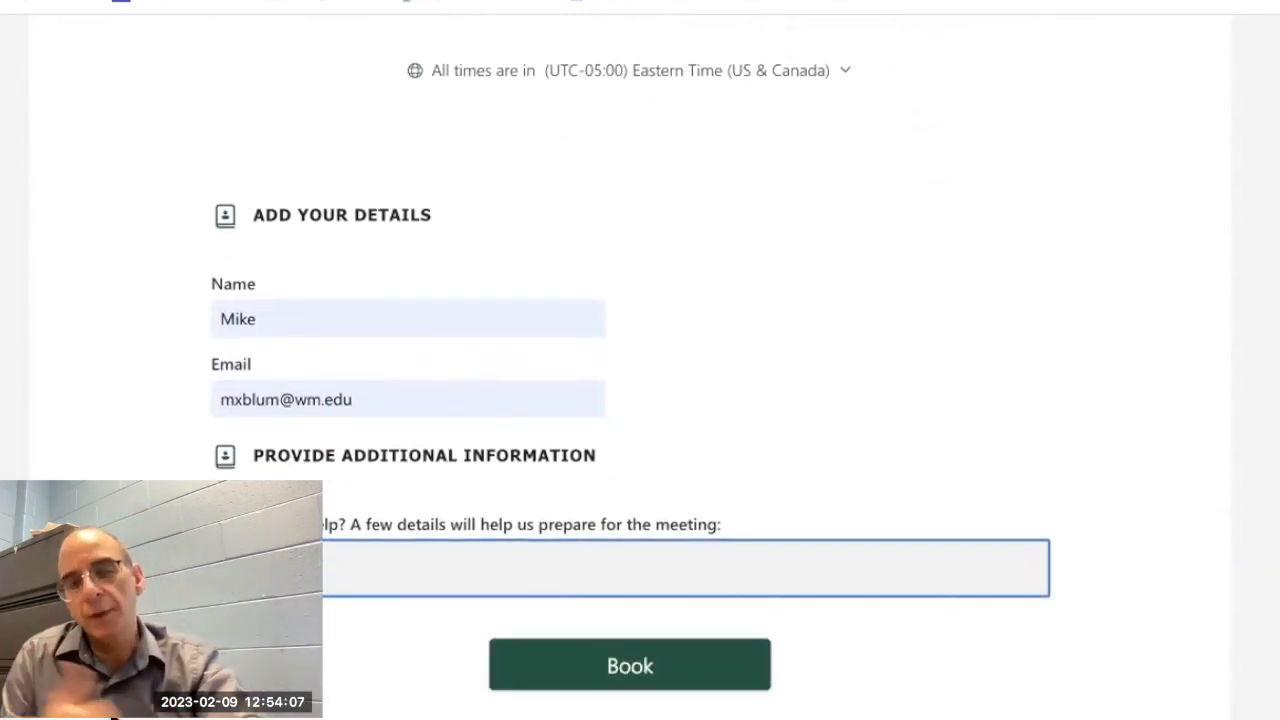
{"action": "left_click", "coordinate": [619, 668]}
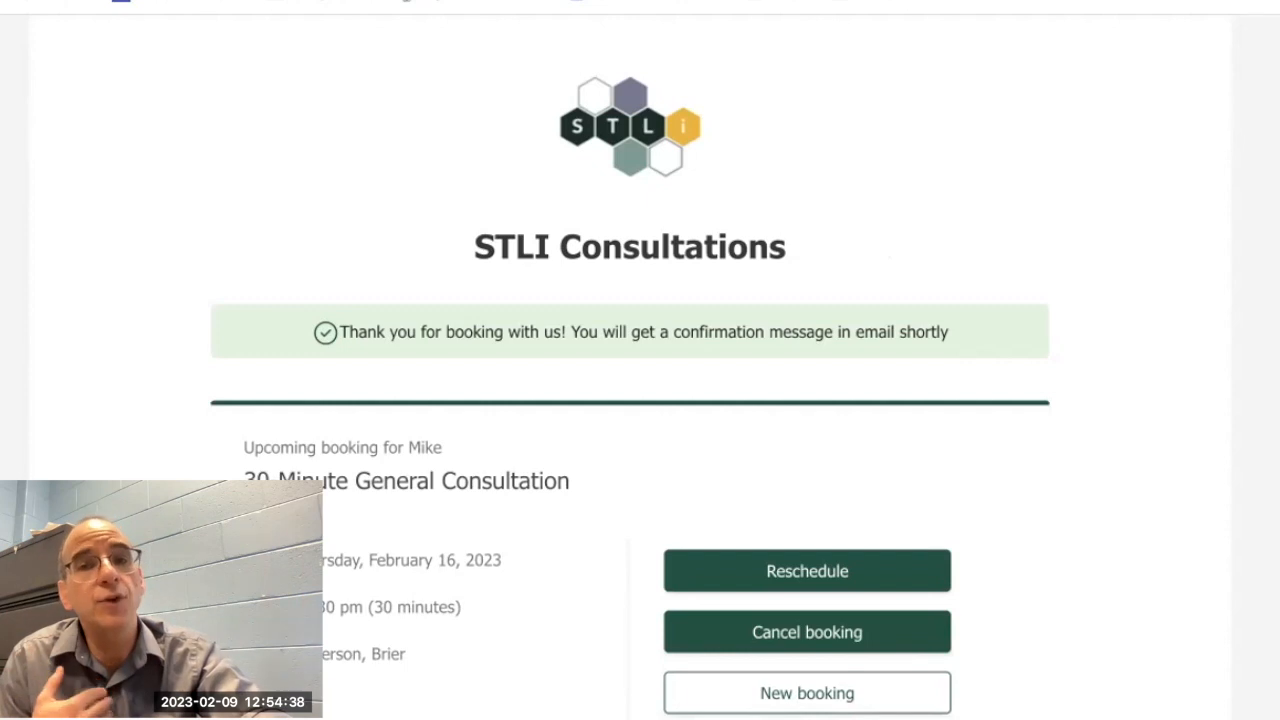
Step: Open the STLI website (stli.wm.edu) in a new browser tab and go to its Request a Consultation page
{"action": "key", "text": "super+t"}
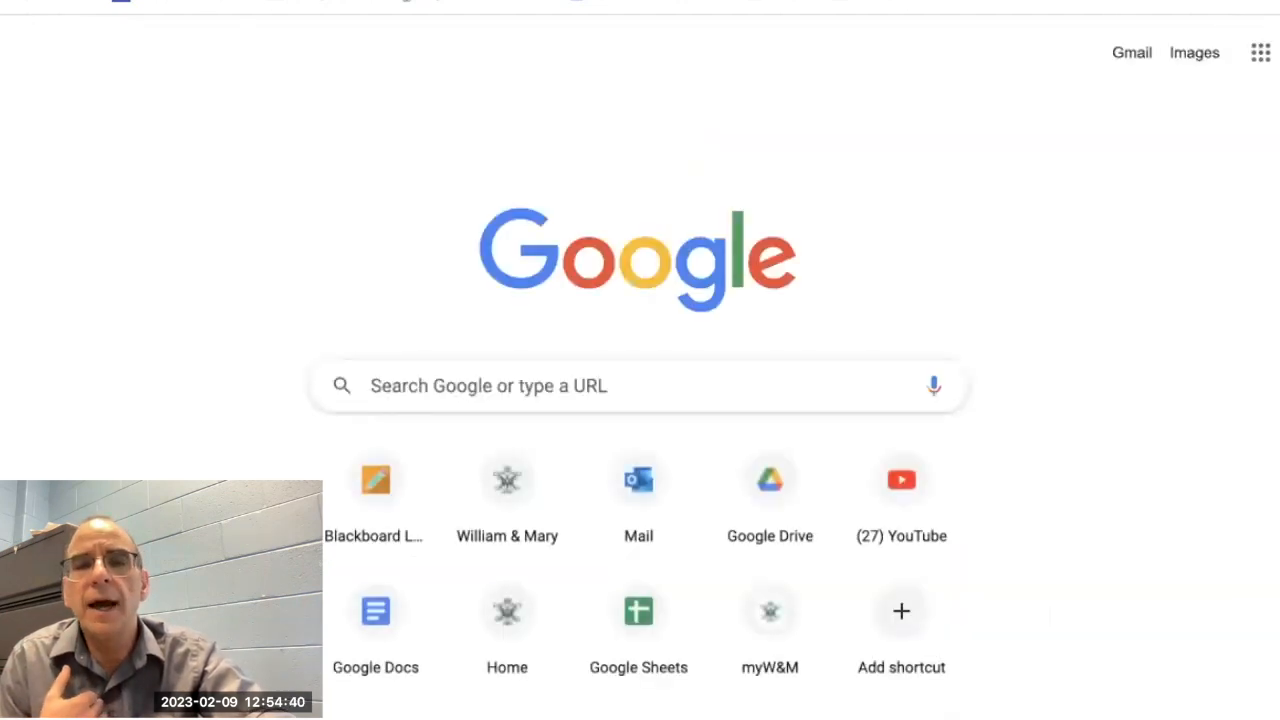
{"action": "left_click", "coordinate": [400, 2]}
{"action": "type", "text": "stli"}
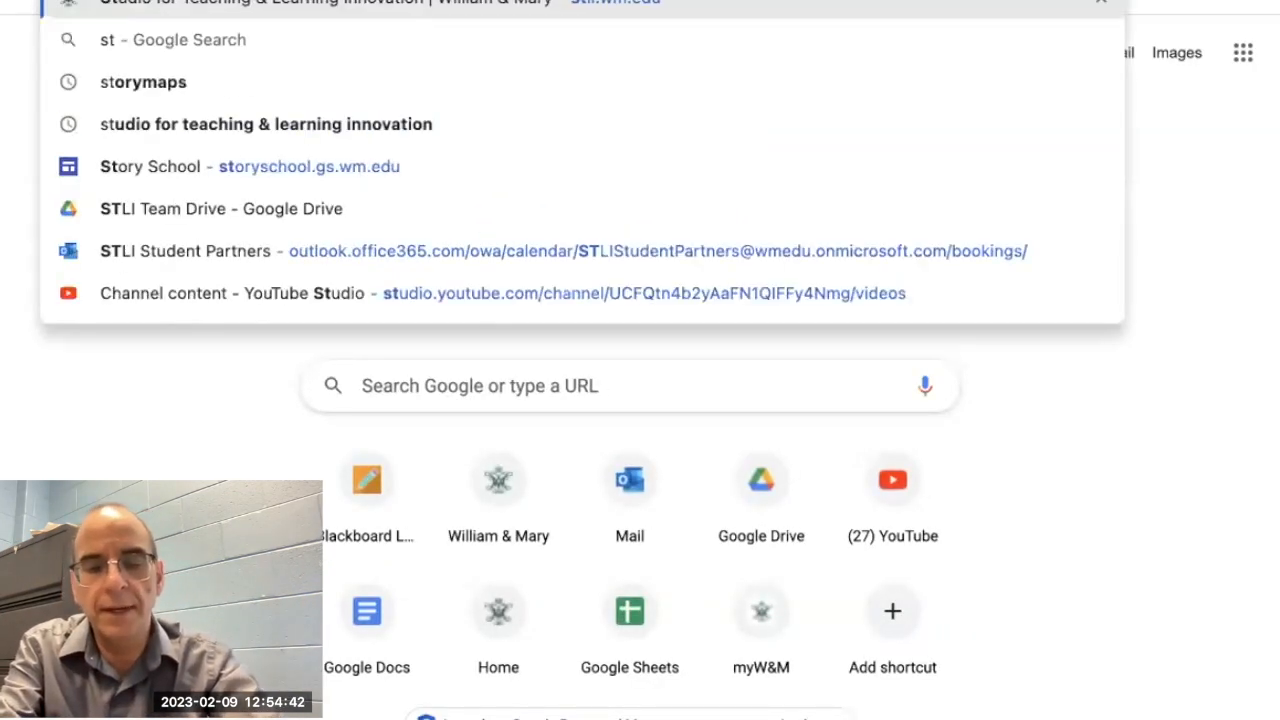
{"action": "key", "text": "Return"}
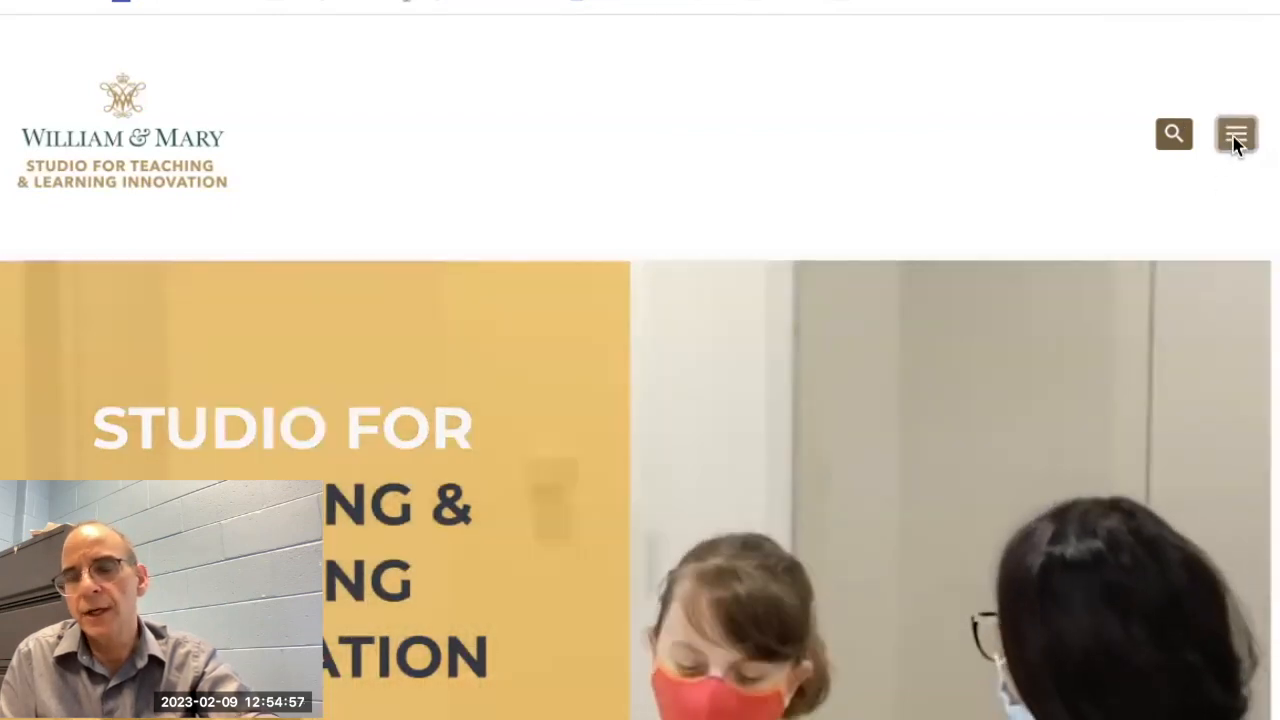
{"action": "left_click", "coordinate": [1236, 140]}
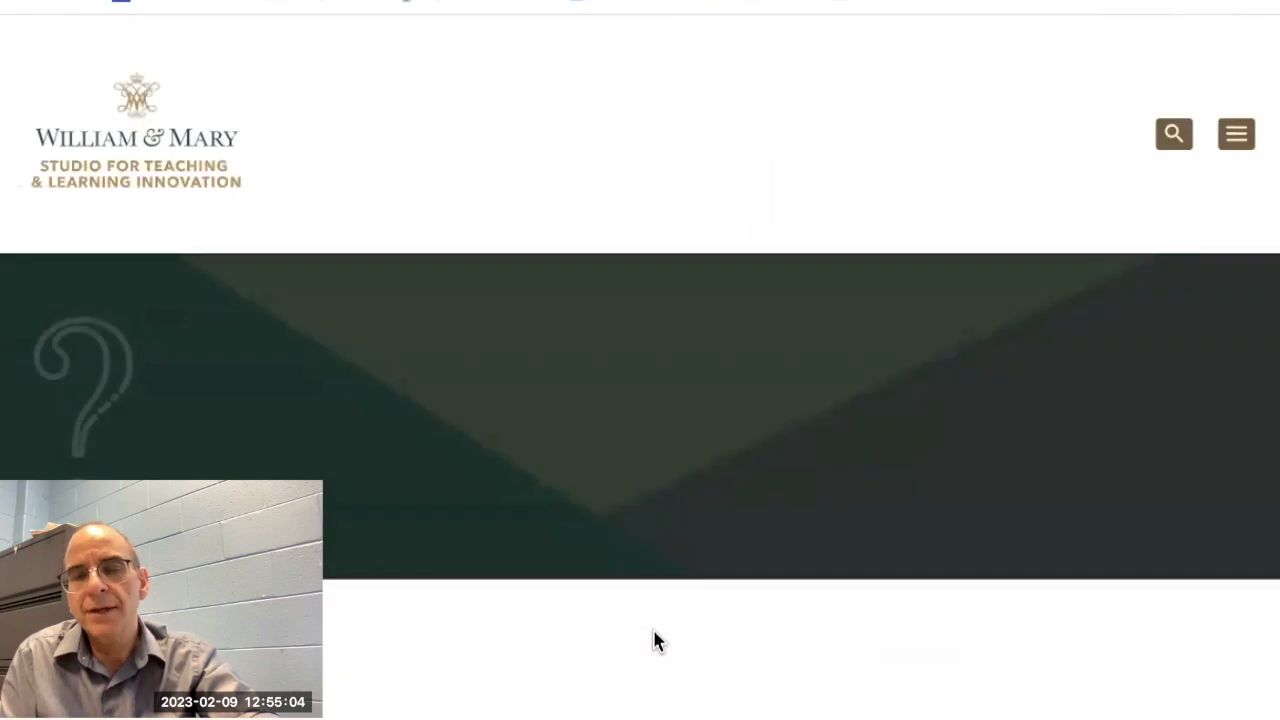
Step: Examine the STLI Consultations booking form embedded in the webpage, from the service card through date, time, contact details and booking button
{"action": "scroll", "coordinate": [655, 640], "scroll_direction": "down", "scroll_amount": 3}
{"action": "scroll", "coordinate": [655, 640], "scroll_direction": "down", "scroll_amount": 5}
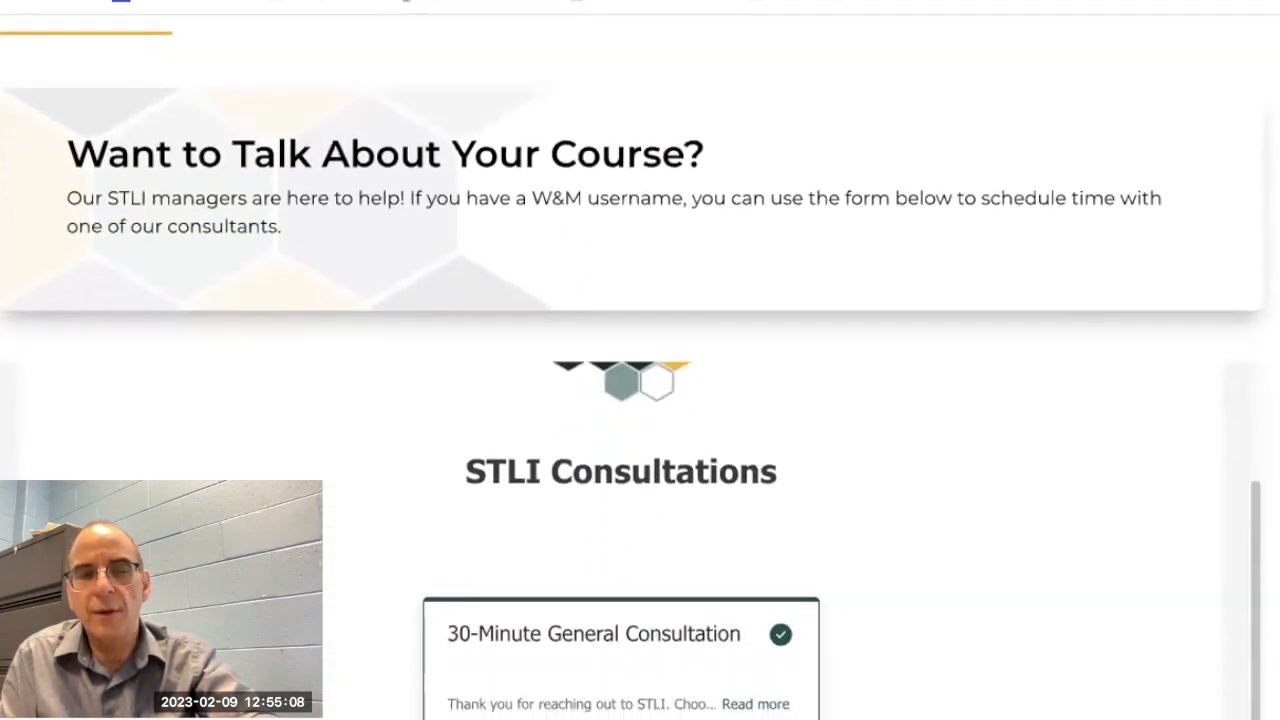
{"action": "scroll", "coordinate": [640, 400], "scroll_direction": "down", "scroll_amount": 7}
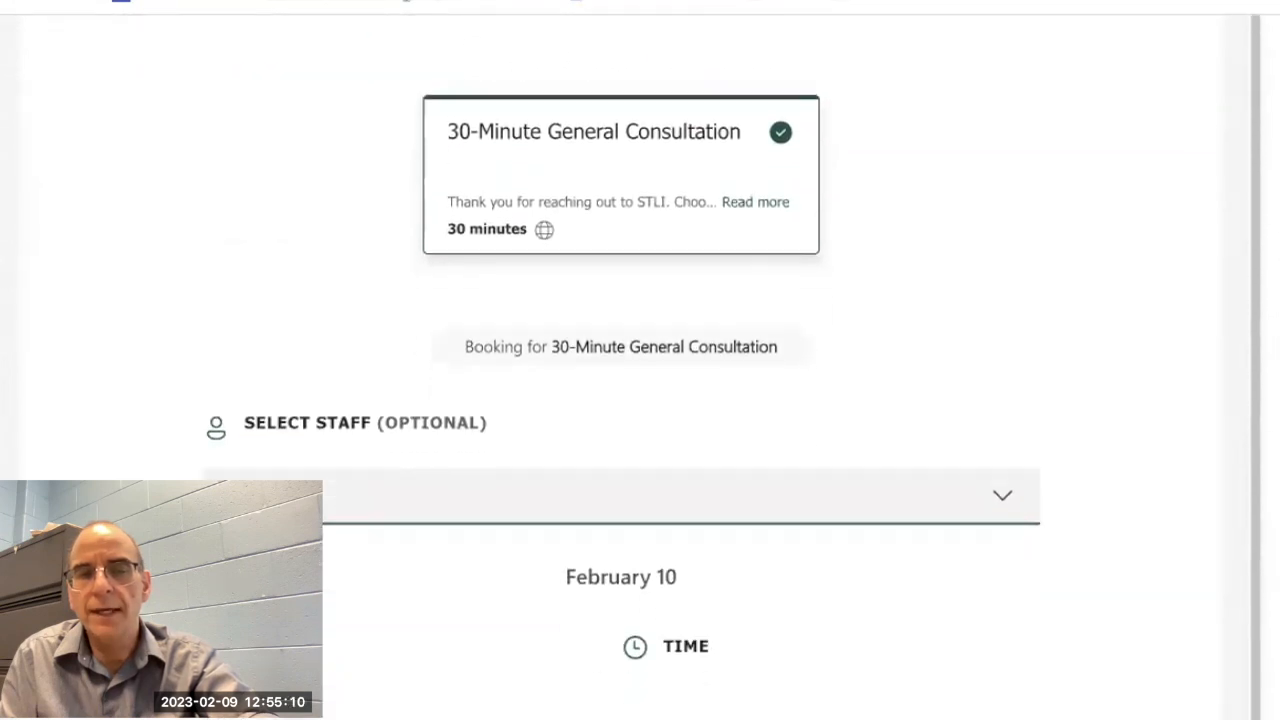
{"action": "scroll", "coordinate": [622, 384], "scroll_direction": "down", "scroll_amount": 4}
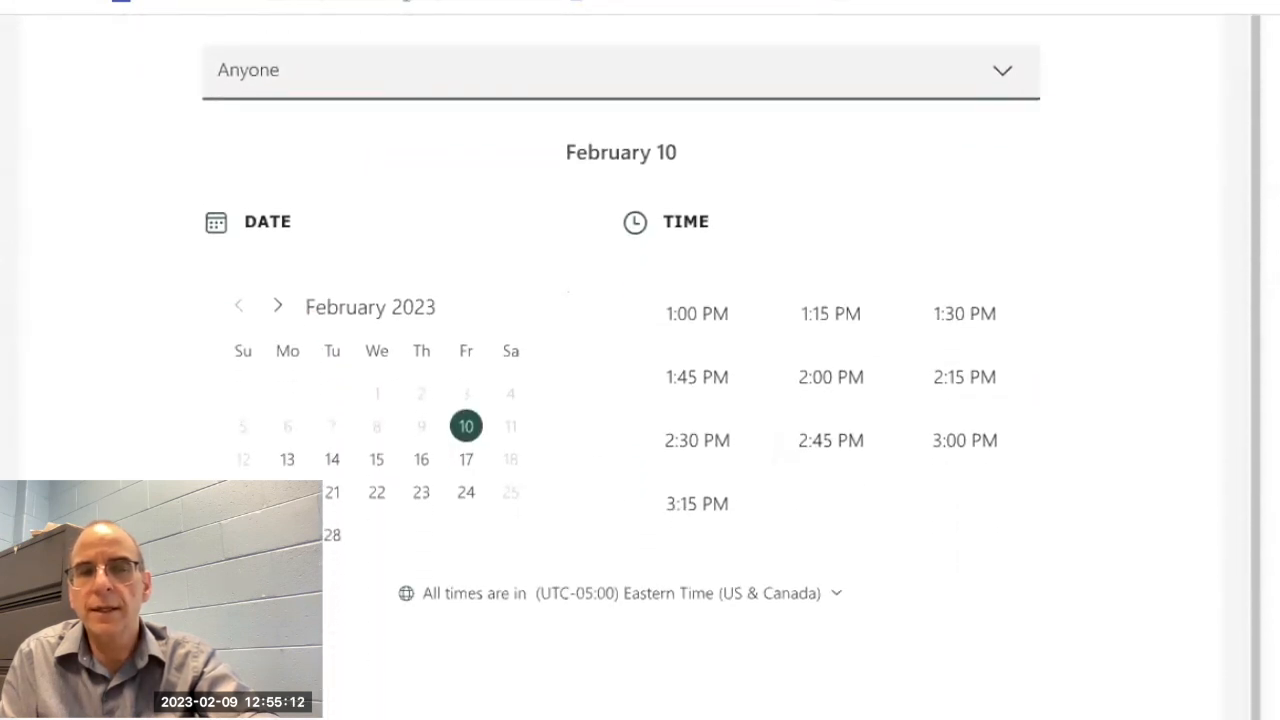
{"action": "scroll", "coordinate": [622, 384], "scroll_direction": "down", "scroll_amount": 5}
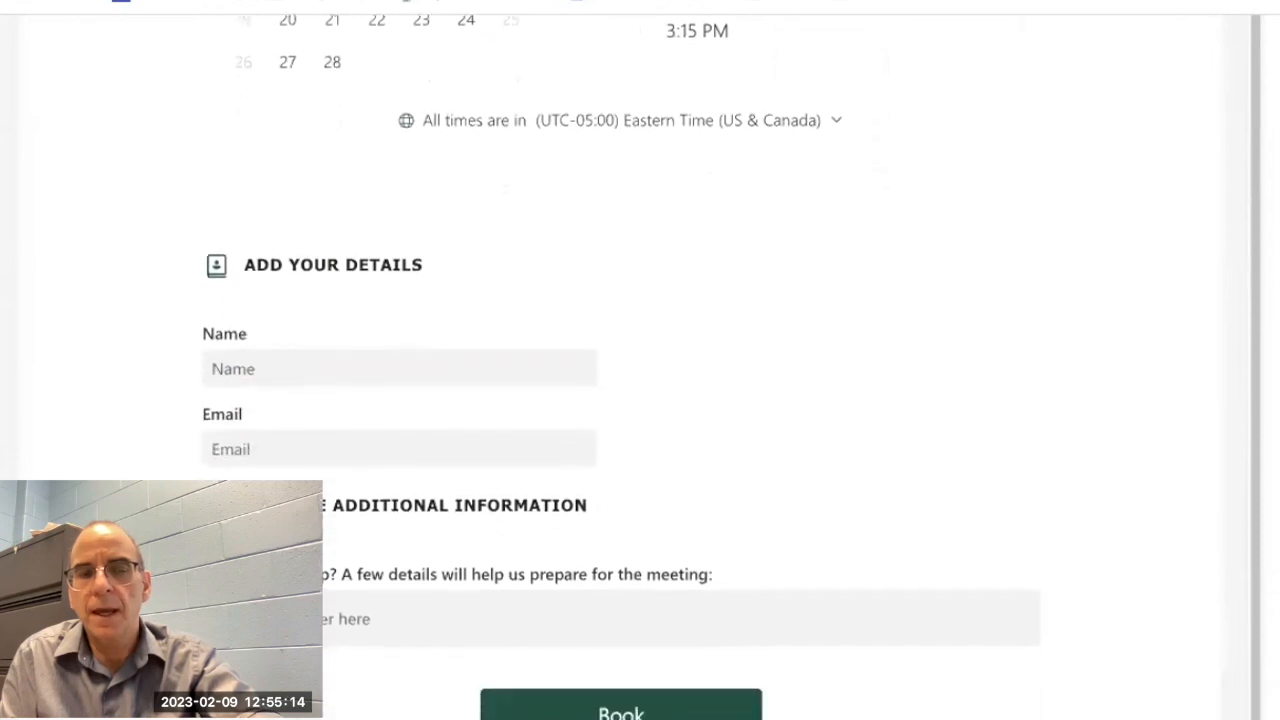
{"action": "scroll", "coordinate": [622, 384], "scroll_direction": "down", "scroll_amount": 5}
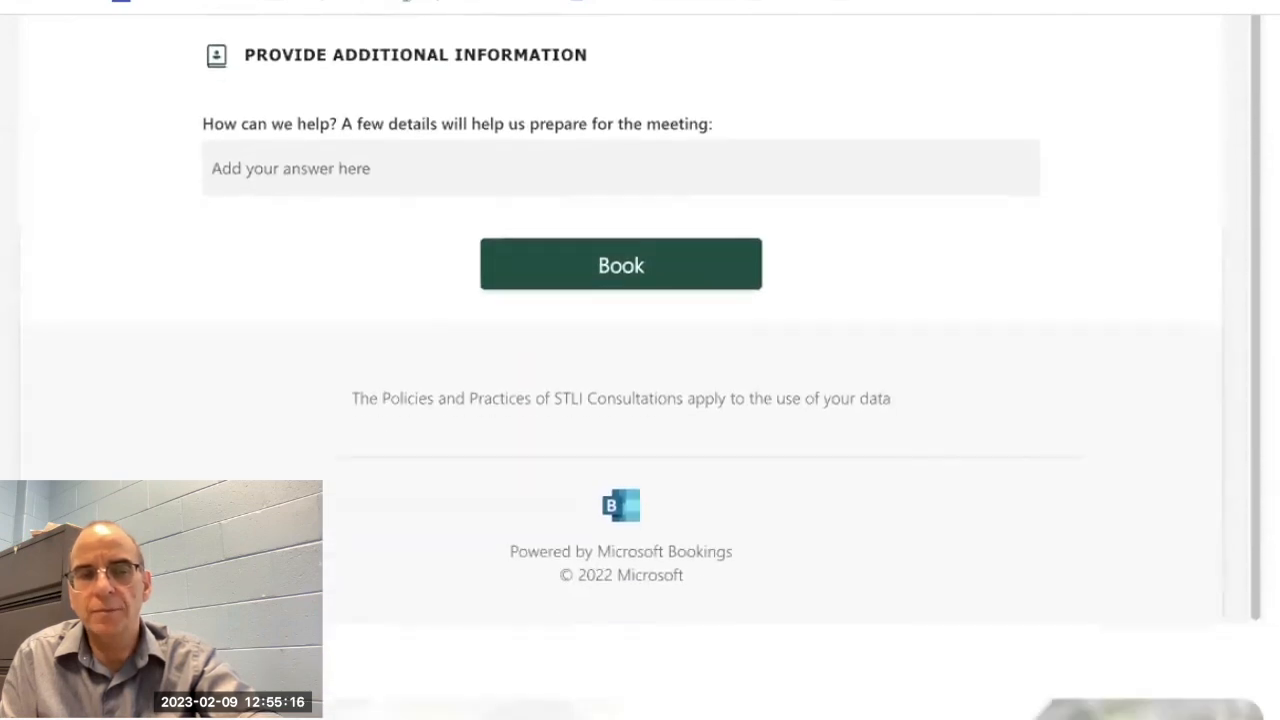
{"action": "scroll", "coordinate": [967, 646], "scroll_direction": "down", "scroll_amount": 3}
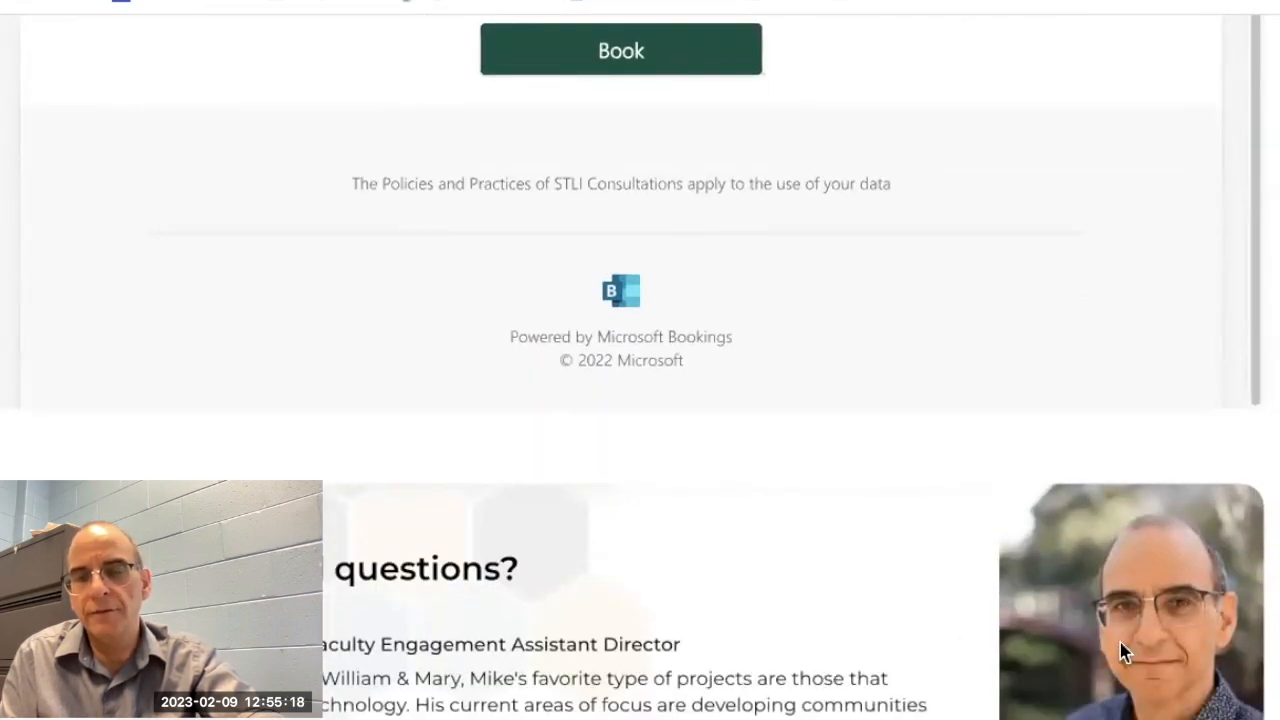
{"action": "scroll", "coordinate": [640, 384], "scroll_direction": "up", "scroll_amount": 20}
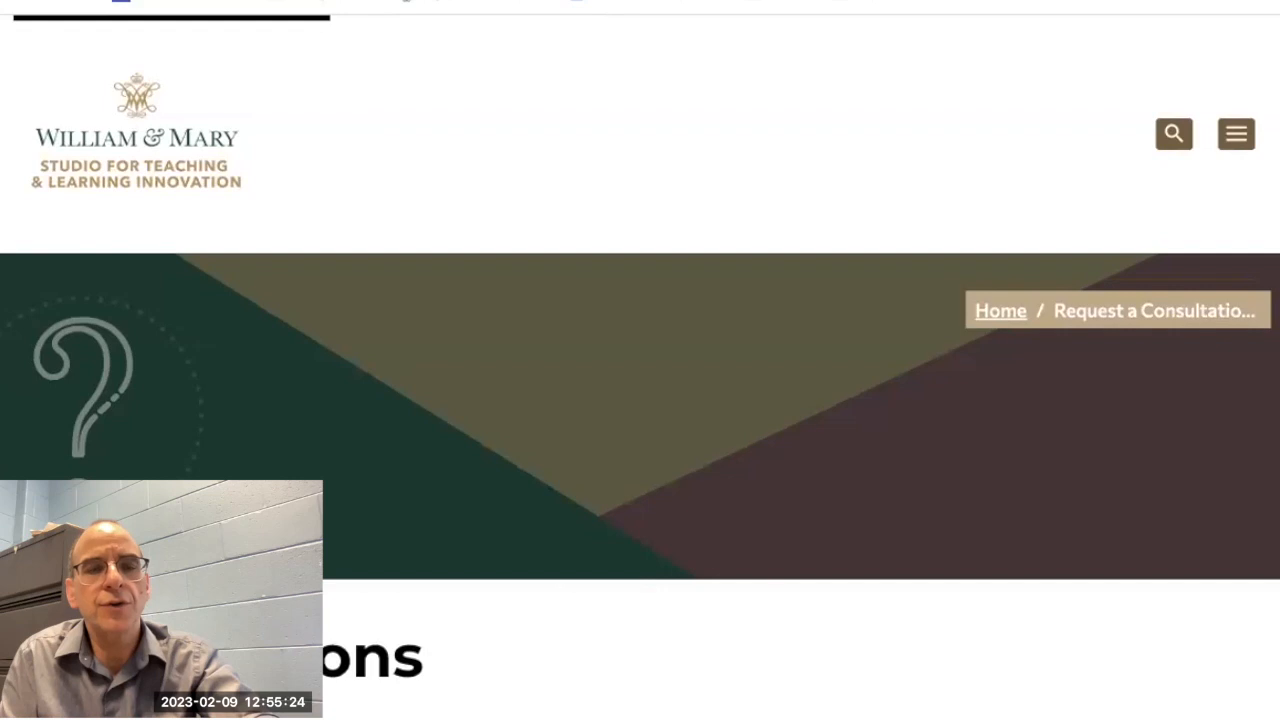
Step: Switch back to the workshop slides and advance to the slide with the STLI consultation link and QR code
{"action": "left_click", "coordinate": [100, 2]}
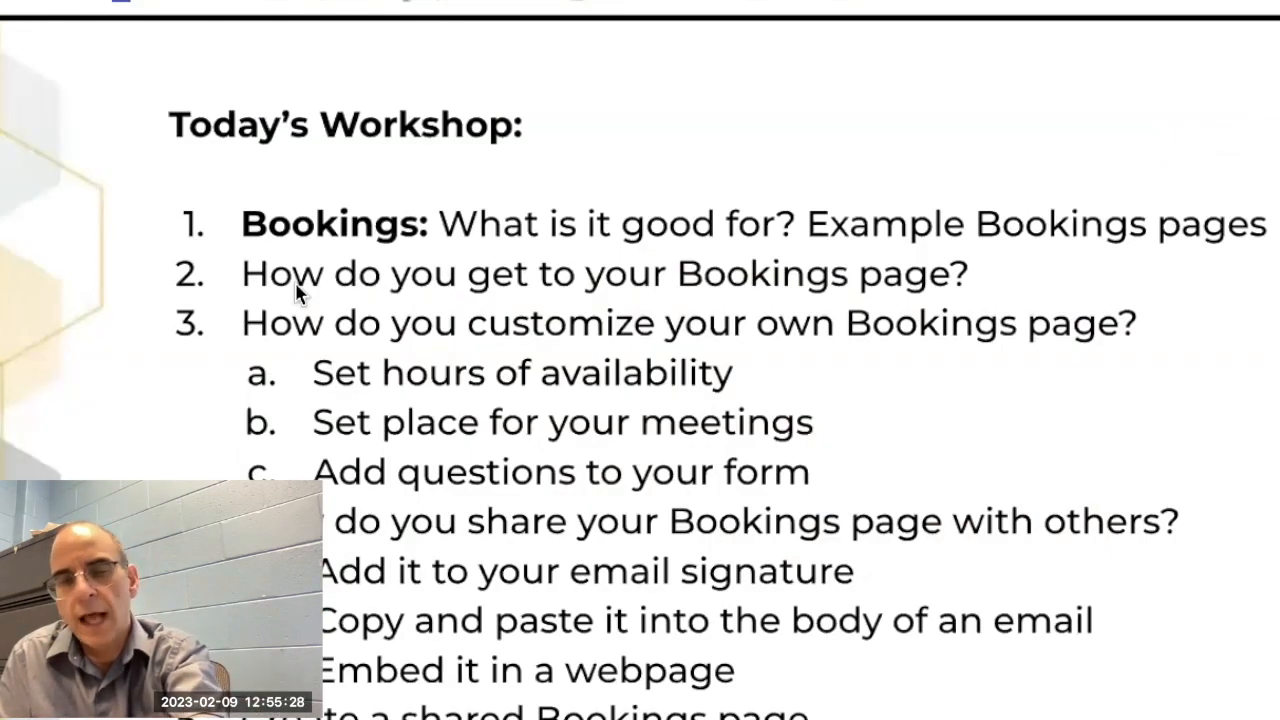
{"action": "key", "text": "Right"}
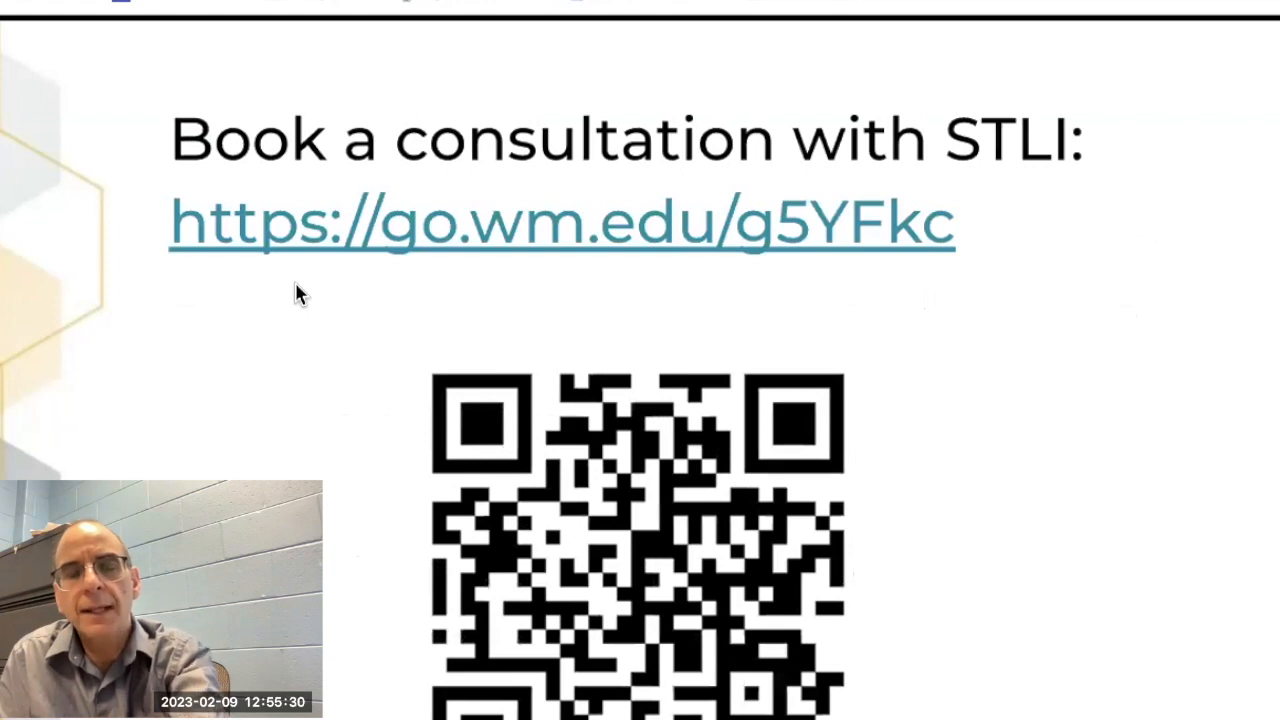